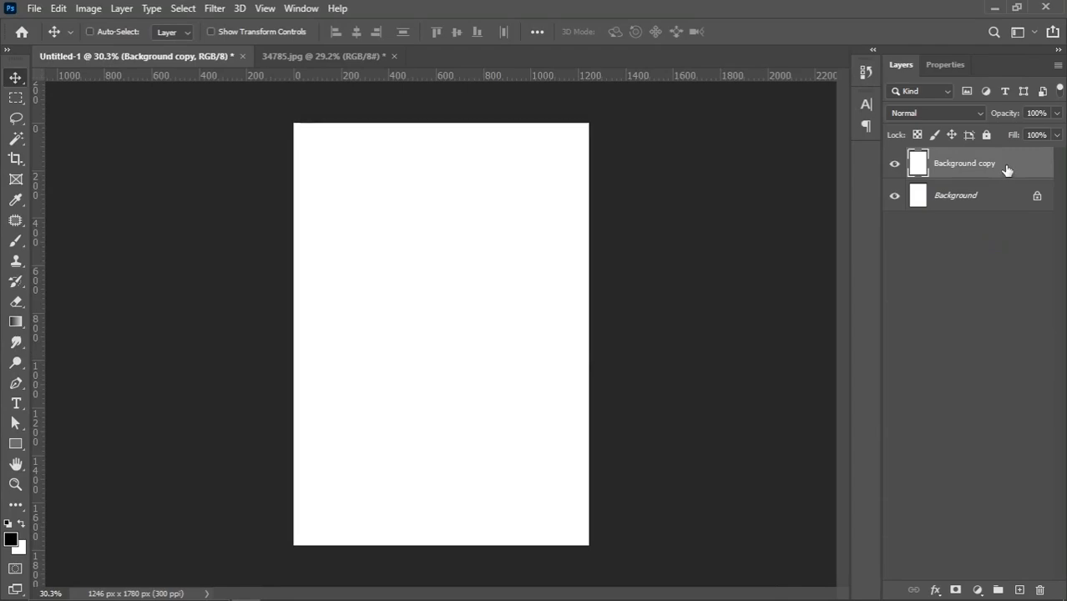
- Add a Gradient Overlay effect to the Background copy layer through its blending options
right_click(1007, 170)
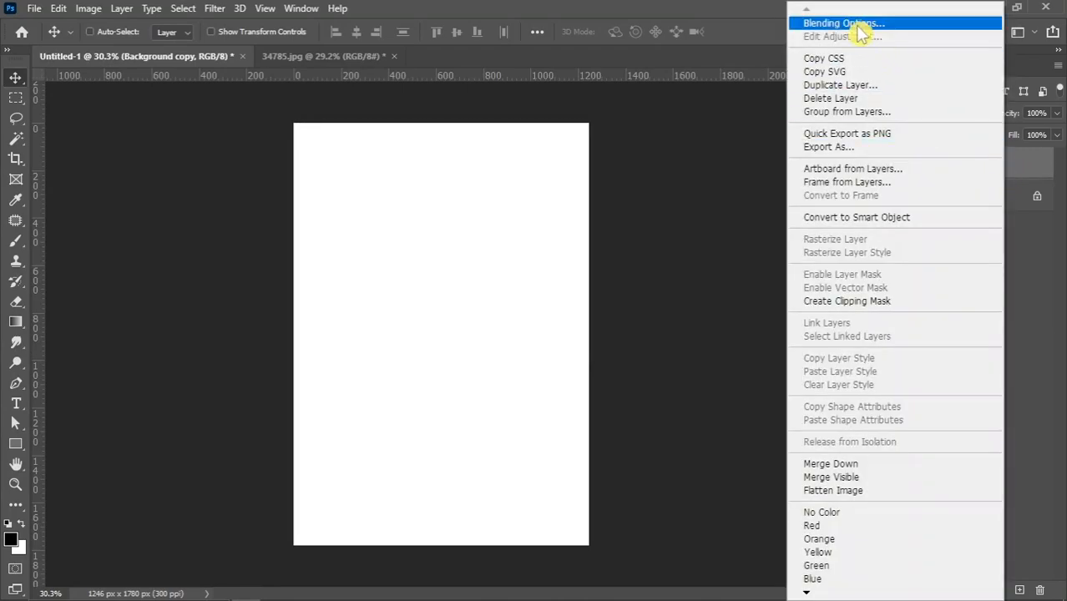
click(857, 25)
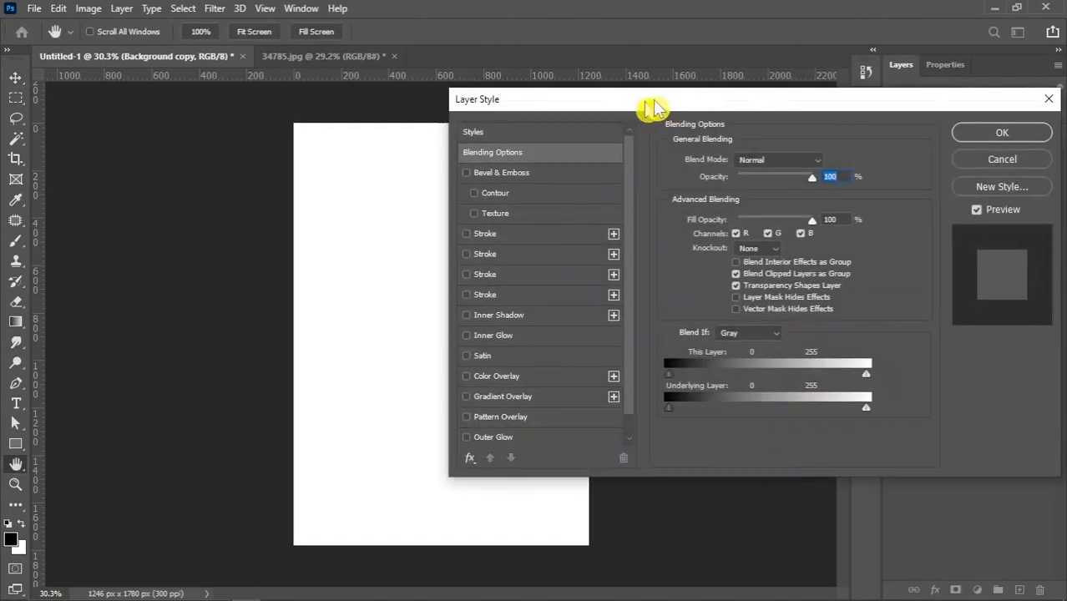
drag(648, 103, 774, 121)
click(648, 407)
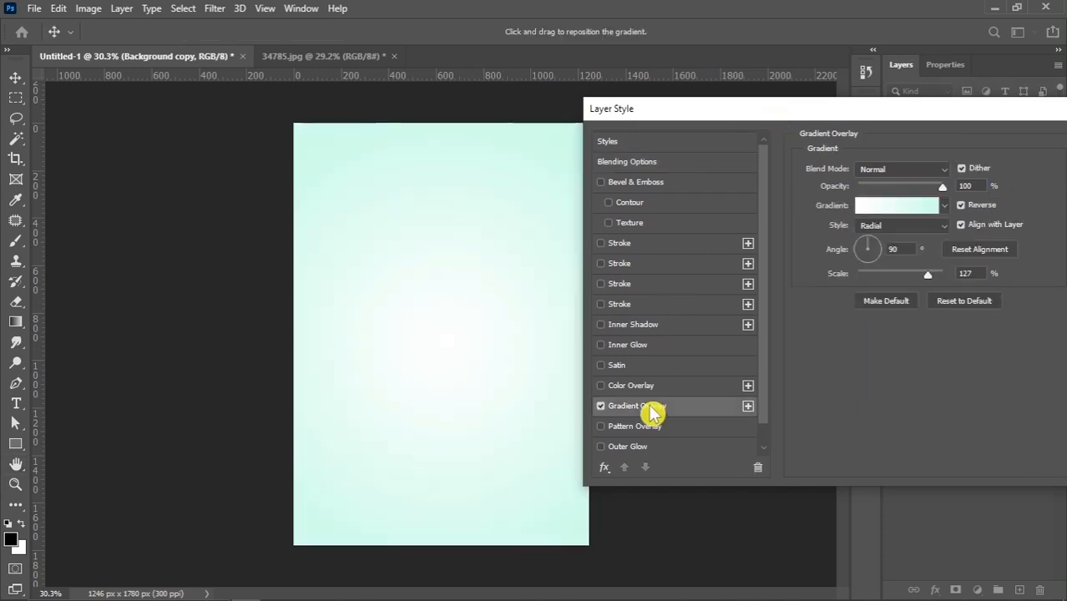
drag(872, 109, 809, 109)
- Replace the overlay's gradient with a cyan-blue-teal preset from the Blues group
click(827, 207)
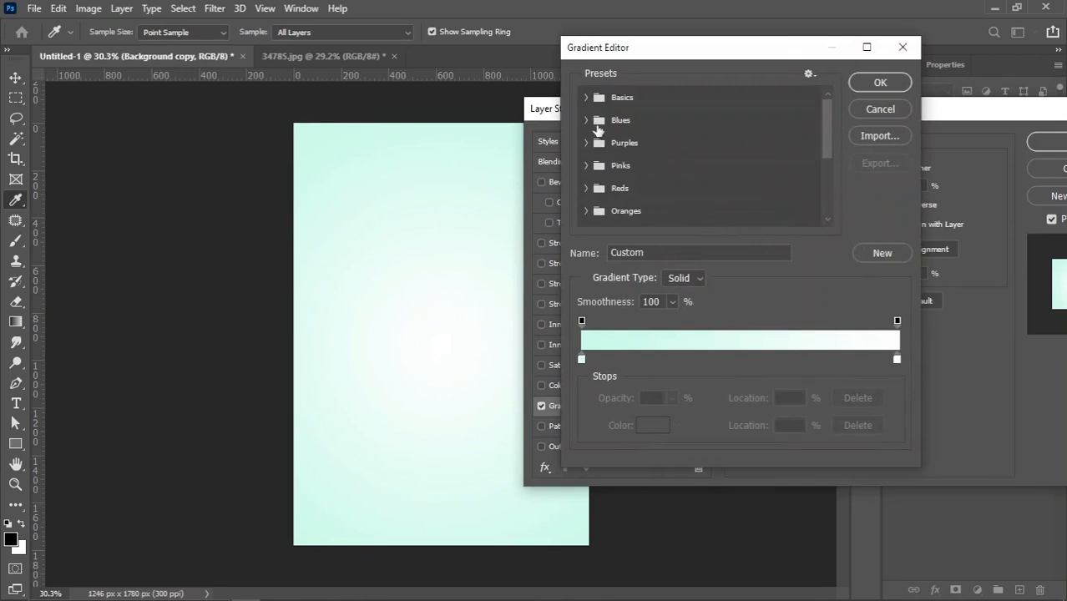
click(586, 119)
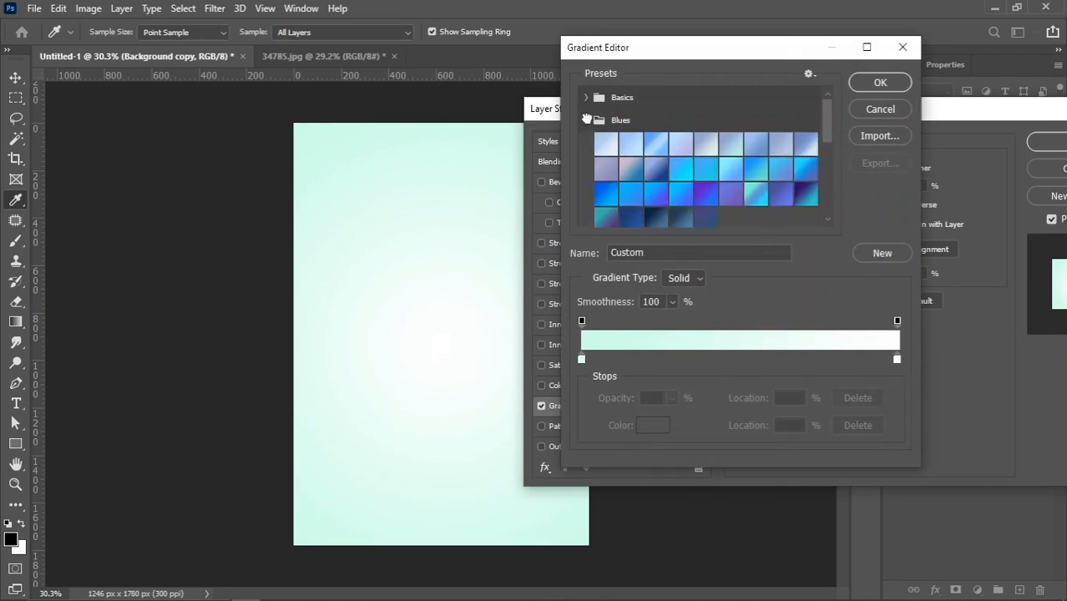
click(755, 195)
click(884, 84)
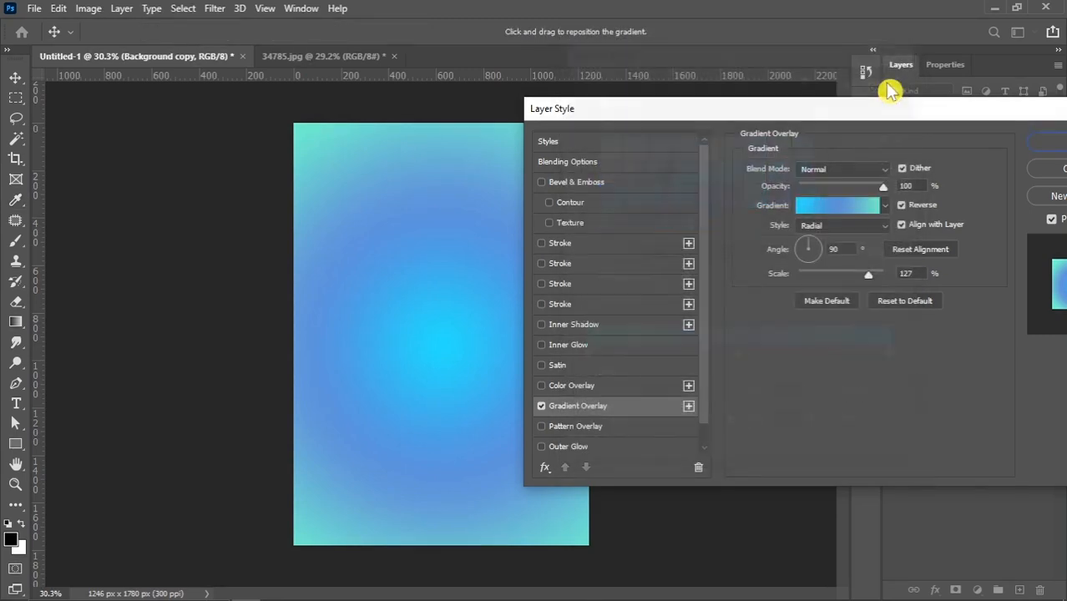
- Remove the gradient's middle colour stop and recolour its cyan end stop at location 100% to a deeper blue
click(837, 205)
drag(738, 360, 741, 405)
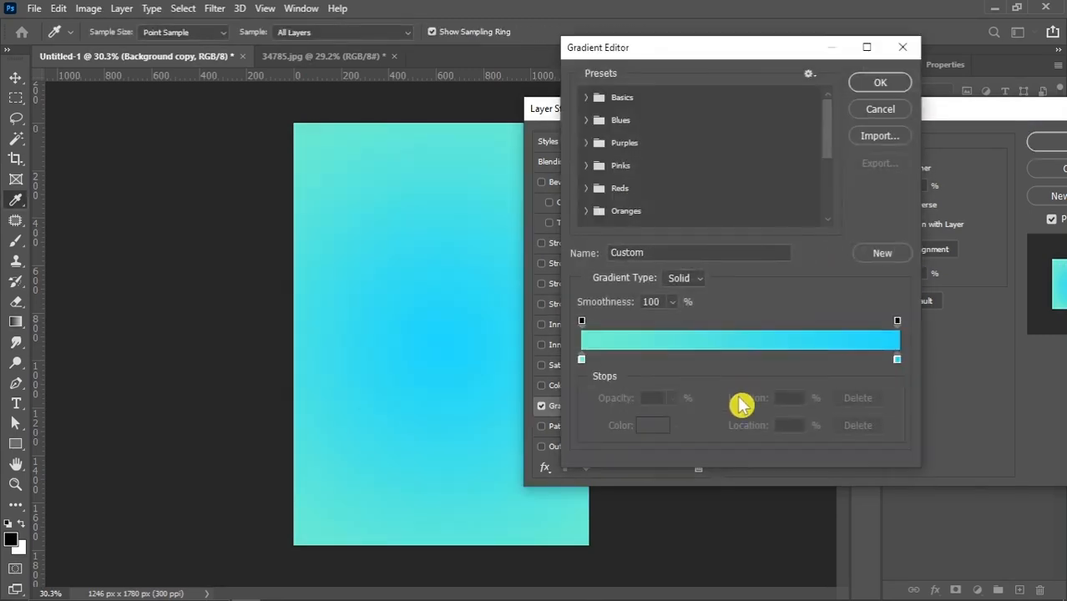
click(897, 361)
click(659, 427)
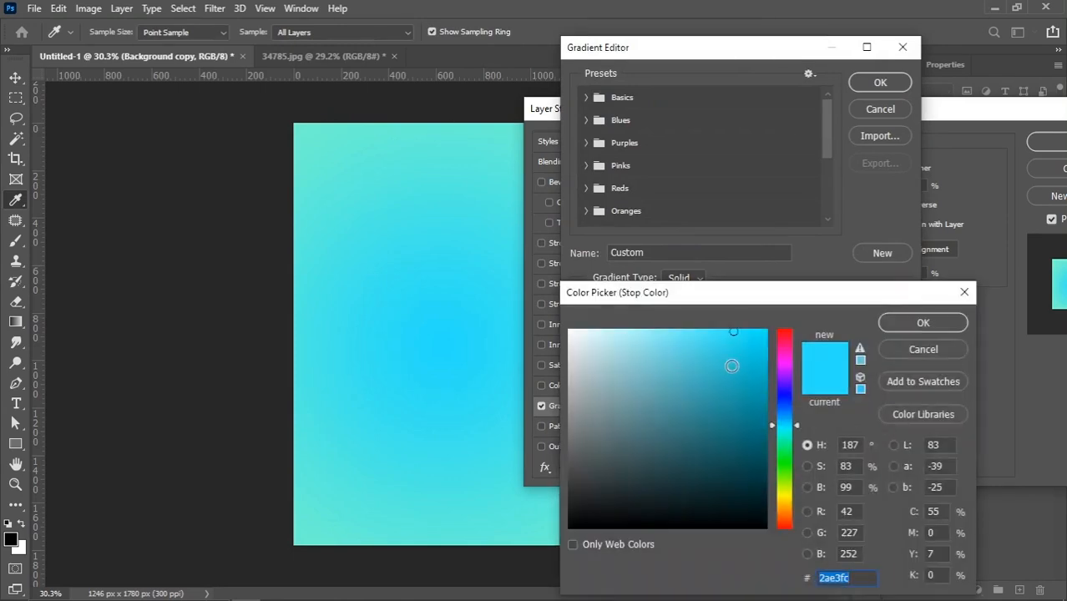
click(740, 364)
drag(740, 364, 741, 369)
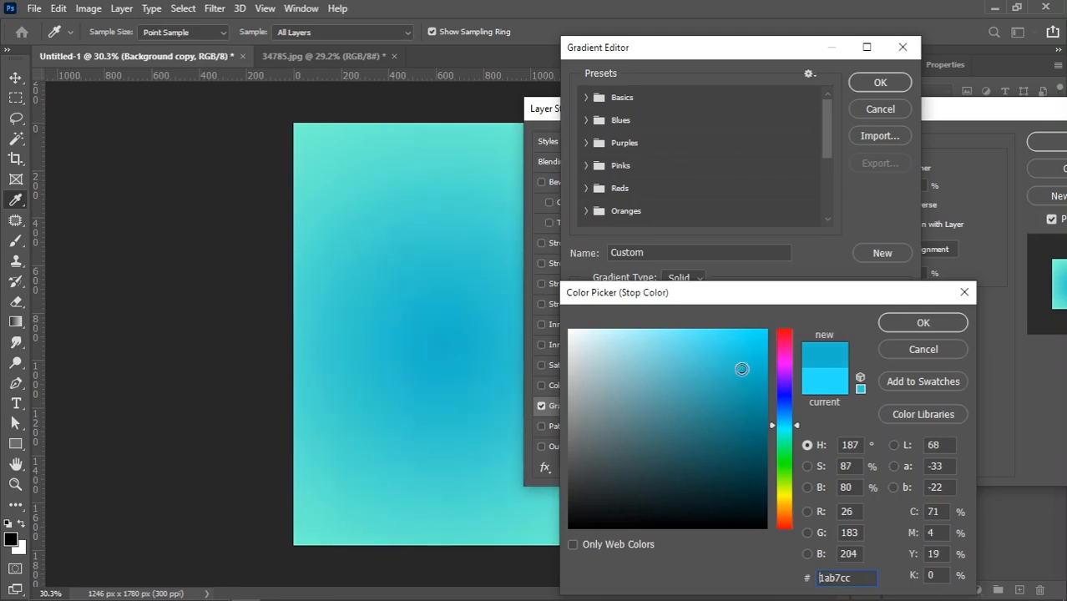
click(742, 356)
click(922, 322)
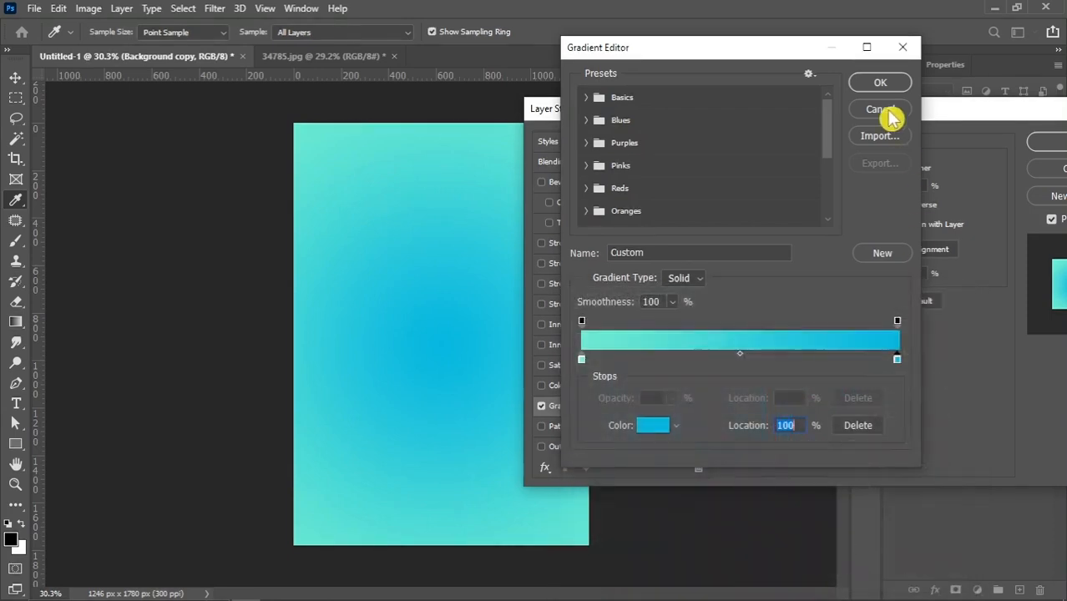
click(878, 83)
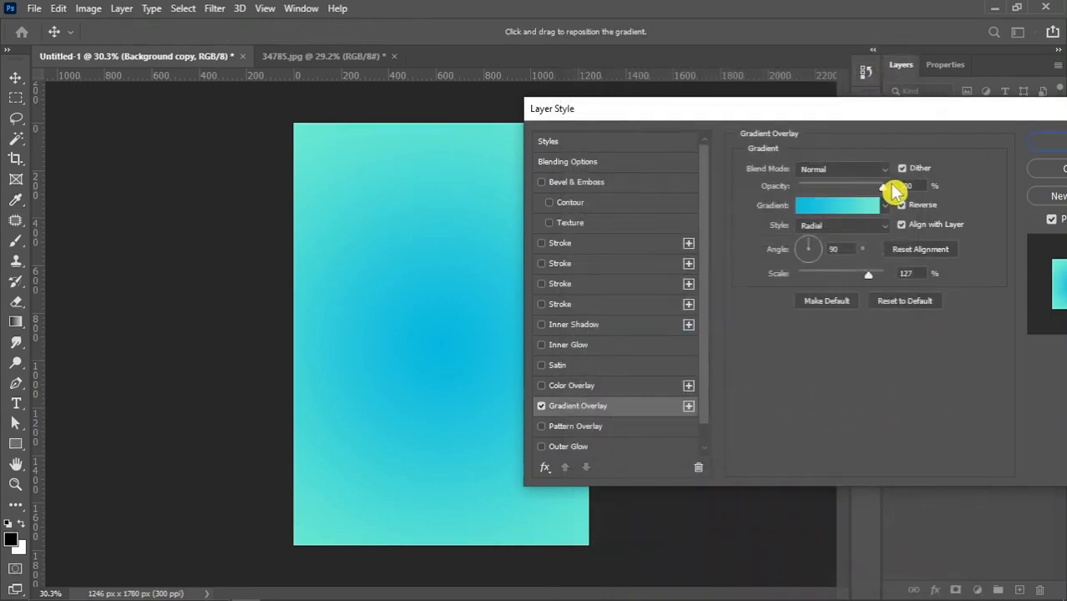
- Turn off Reverse for the radial gradient, reset its alignment with a slightly larger scale, and apply the layer style
click(901, 207)
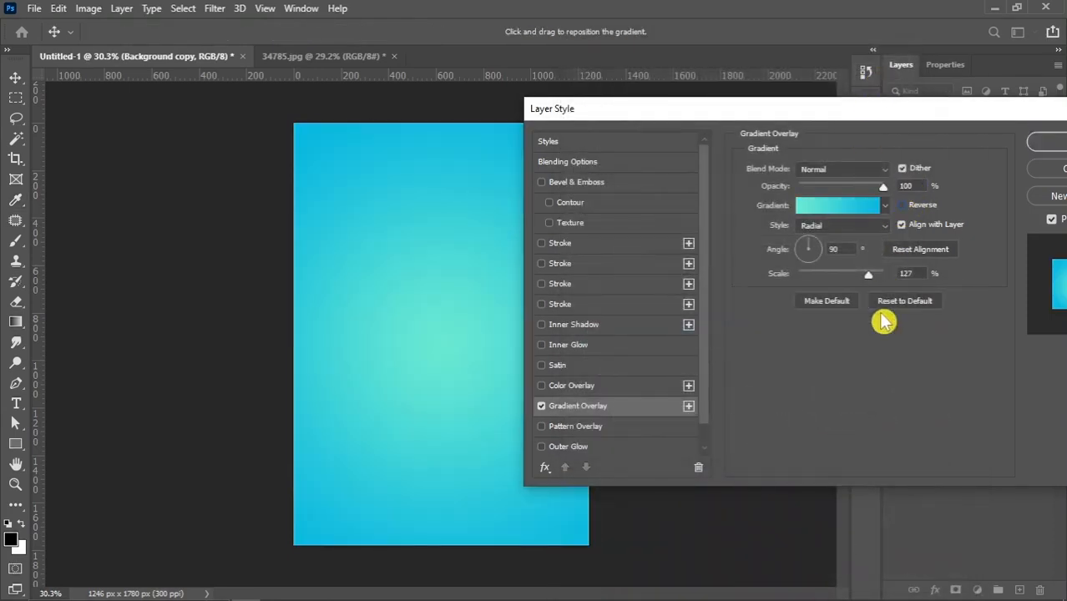
click(913, 255)
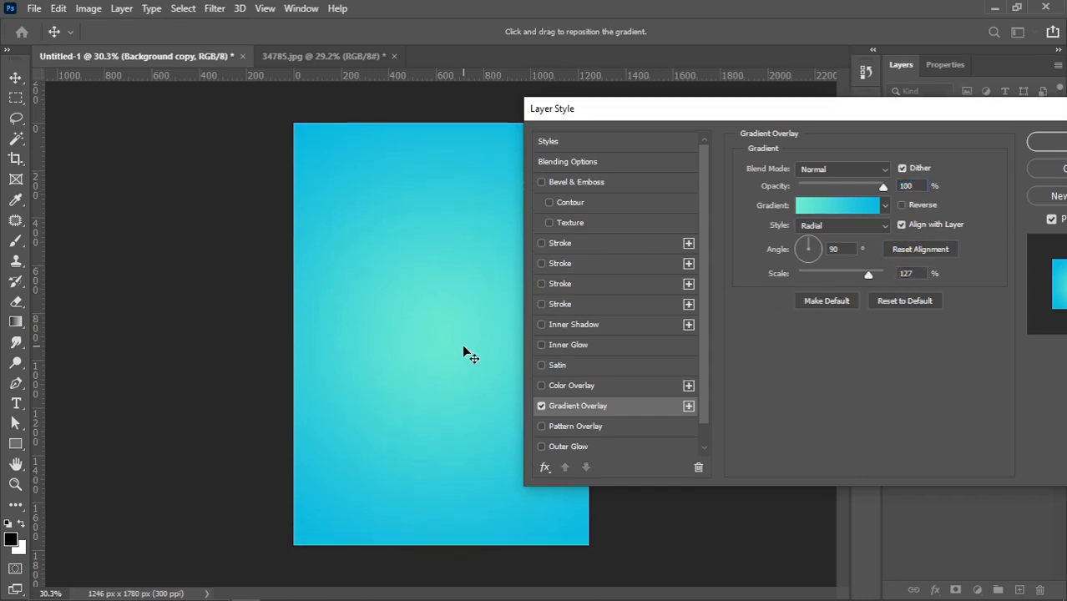
drag(868, 274, 874, 275)
click(1056, 144)
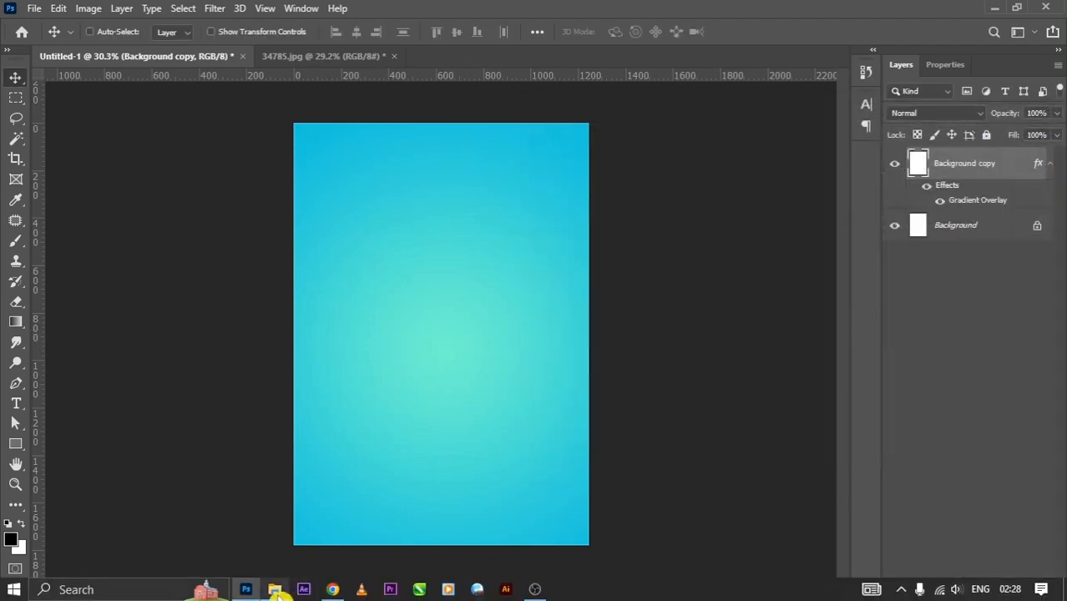
- Switch to File Explorer and place the gdfs image of the snack bowl into the poster document
click(275, 591)
click(494, 338)
drag(494, 342, 492, 357)
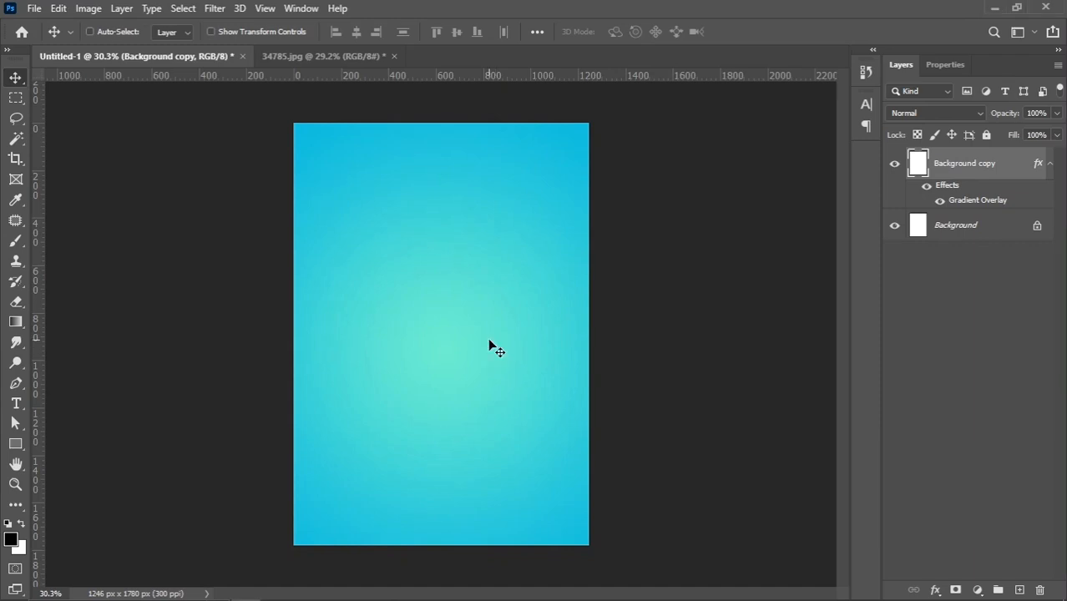
- Resize the placed snack bowl and position it in the lower half of the poster, running off the right edge
drag(496, 349, 497, 408)
drag(624, 373, 692, 359)
drag(600, 430, 593, 425)
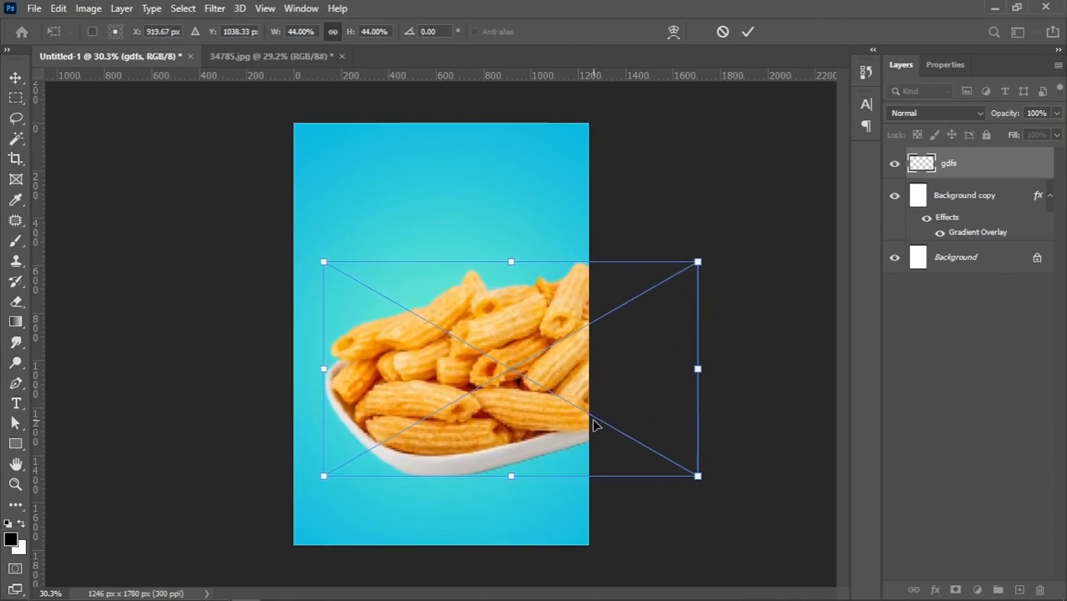
drag(700, 475, 694, 471)
drag(541, 448, 544, 462)
key(Return)
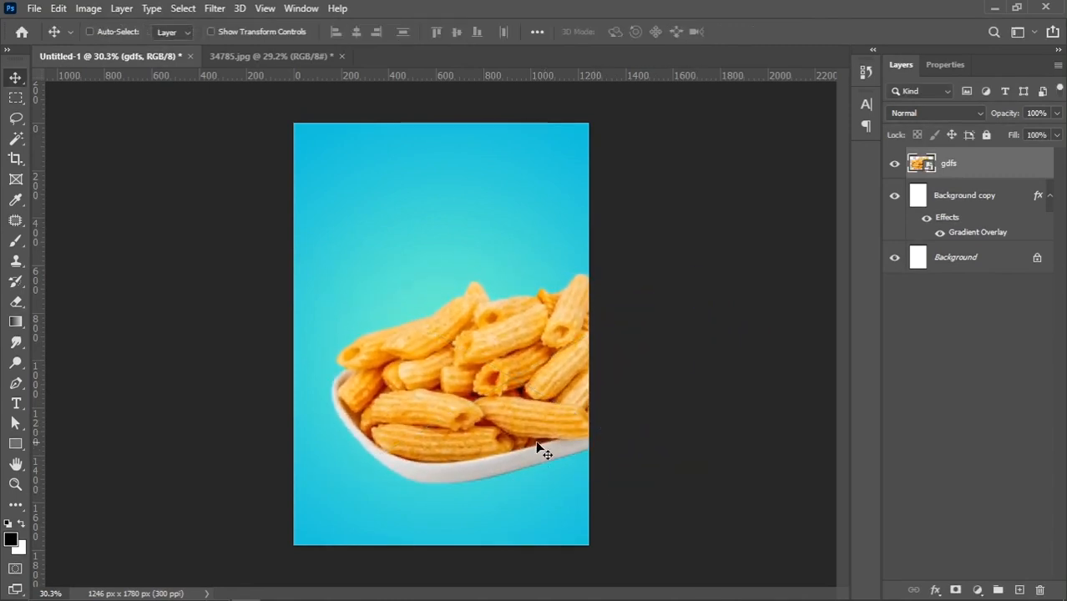
drag(488, 452, 493, 455)
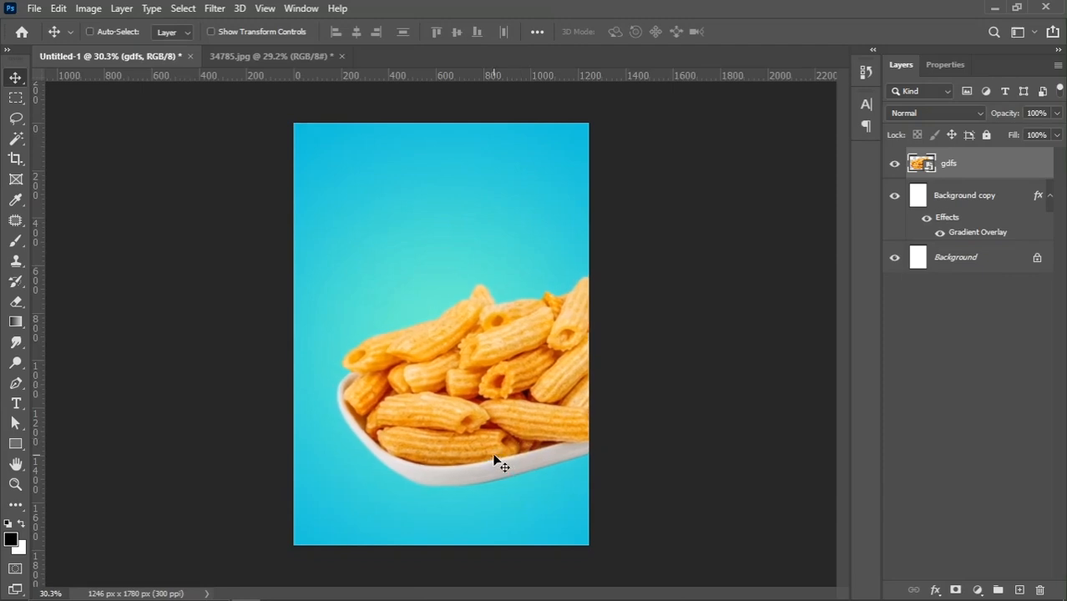
- Duplicate the gdfs layer and rasterize the original layer beneath the copy
drag(989, 166, 1020, 590)
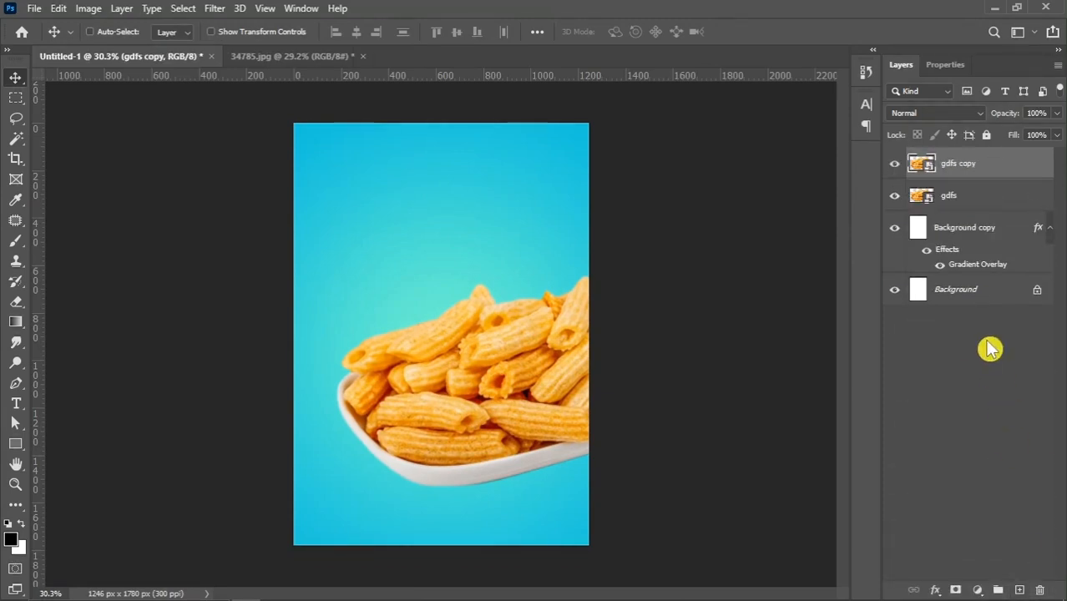
click(971, 198)
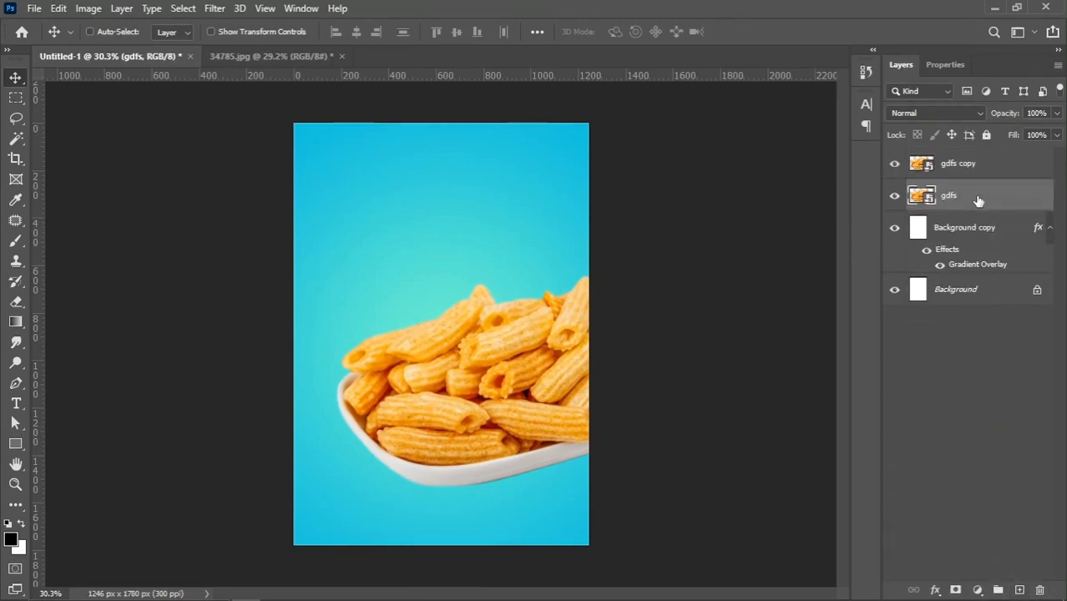
right_click(978, 201)
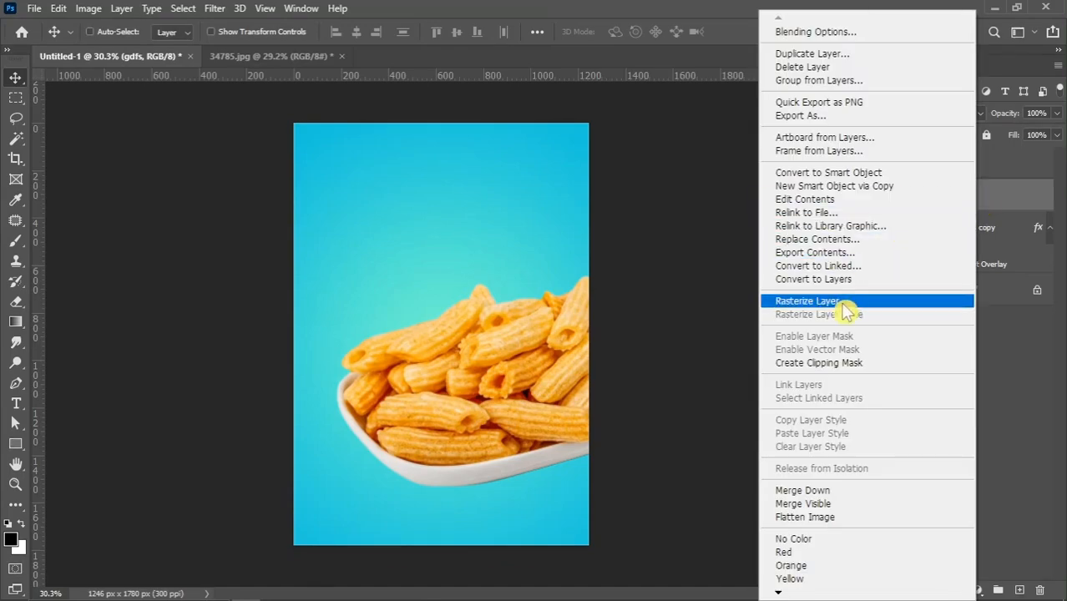
click(922, 297)
- Turn the rasterized gdfs layer black with Levels, setting the input white level to 2 and the output white level to minimum
click(89, 8)
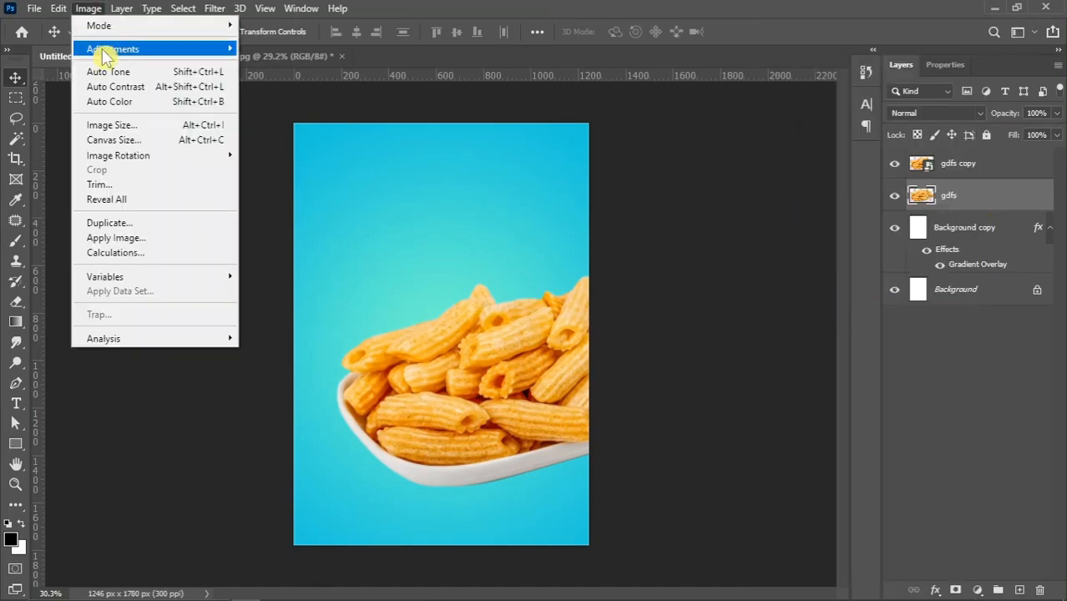
mouse_move(105, 51)
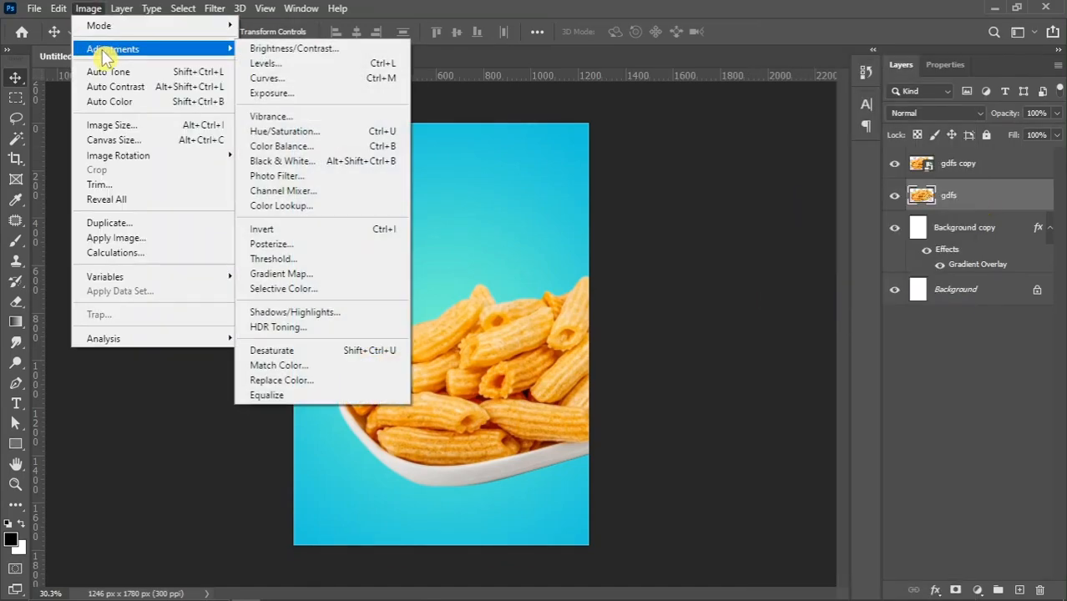
click(301, 64)
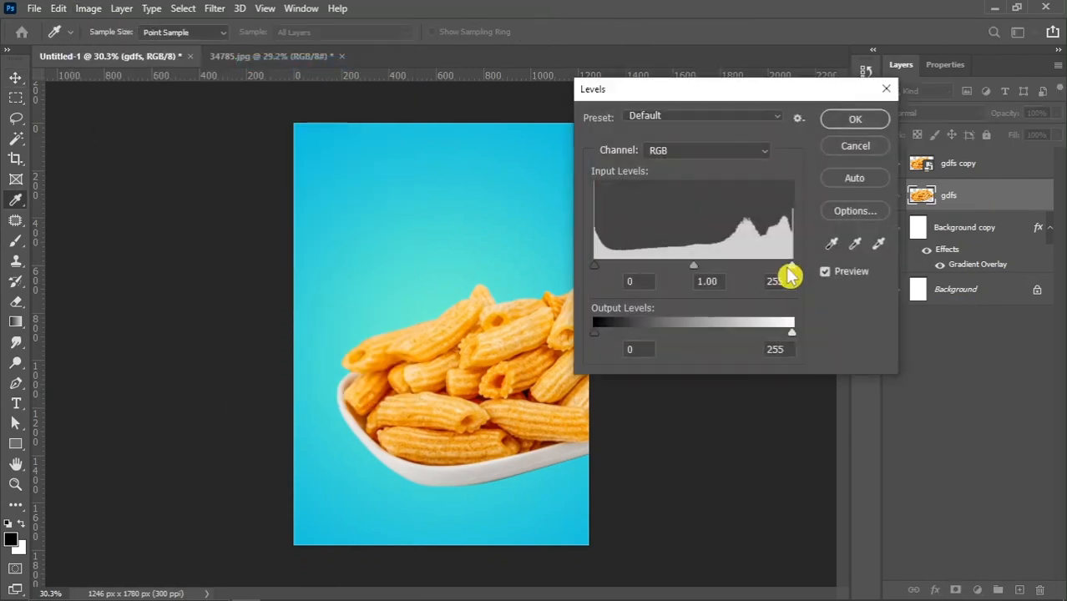
drag(792, 269, 597, 277)
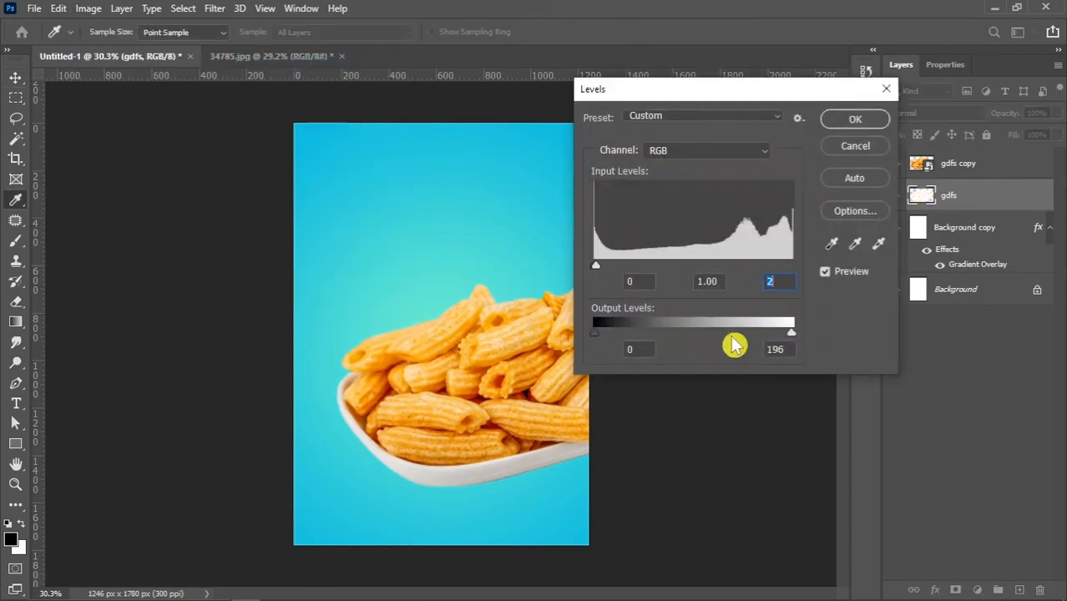
drag(792, 332, 550, 349)
click(852, 119)
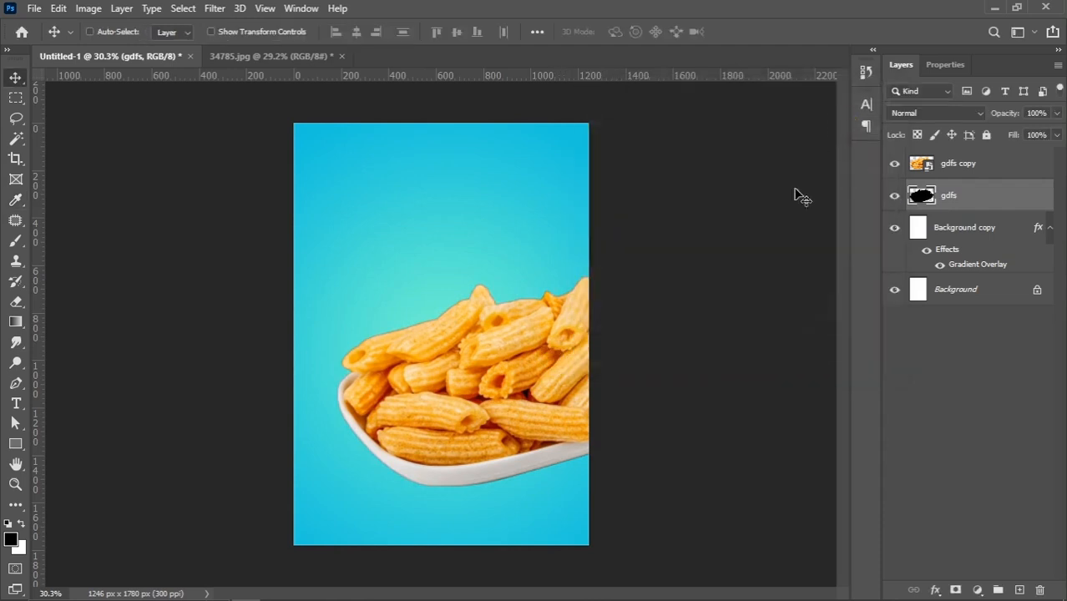
- Distort the black gdfs layer by lowering its top edge to form a flat shadow beneath the bowl
key(ctrl+t)
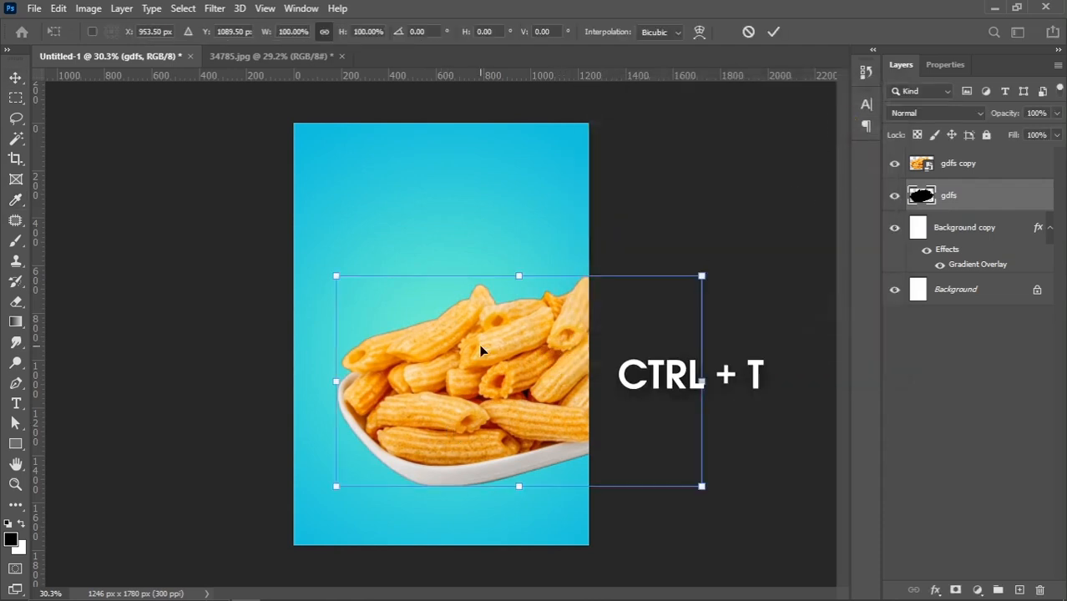
right_click(481, 351)
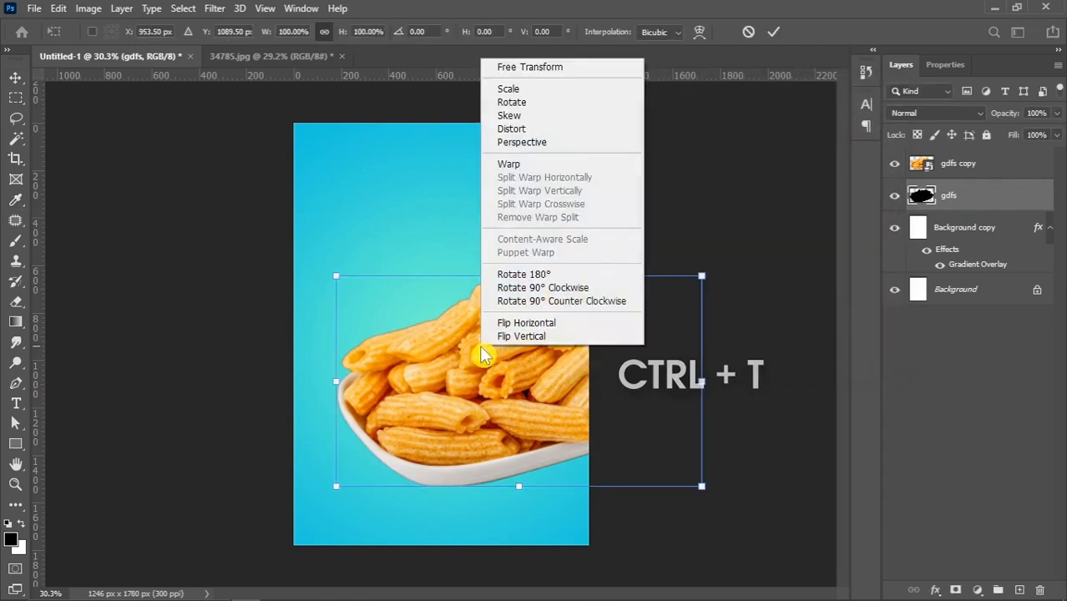
click(525, 131)
drag(519, 278, 512, 442)
key(Return)
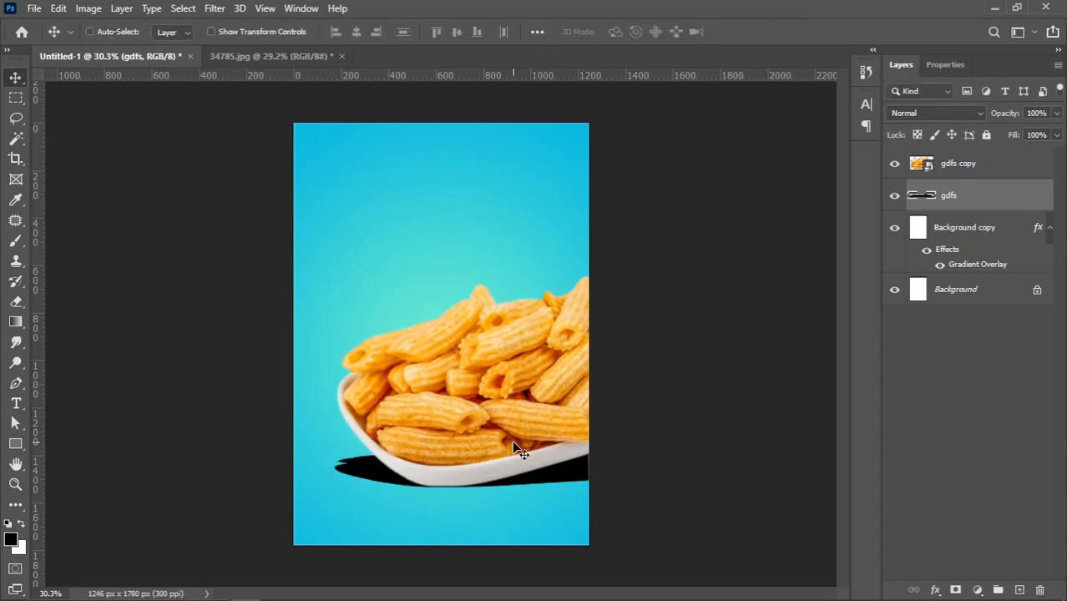
- Apply a Gaussian Blur with a radius of 19.4 pixels to the shadow layer
click(215, 9)
mouse_move(227, 189)
click(468, 245)
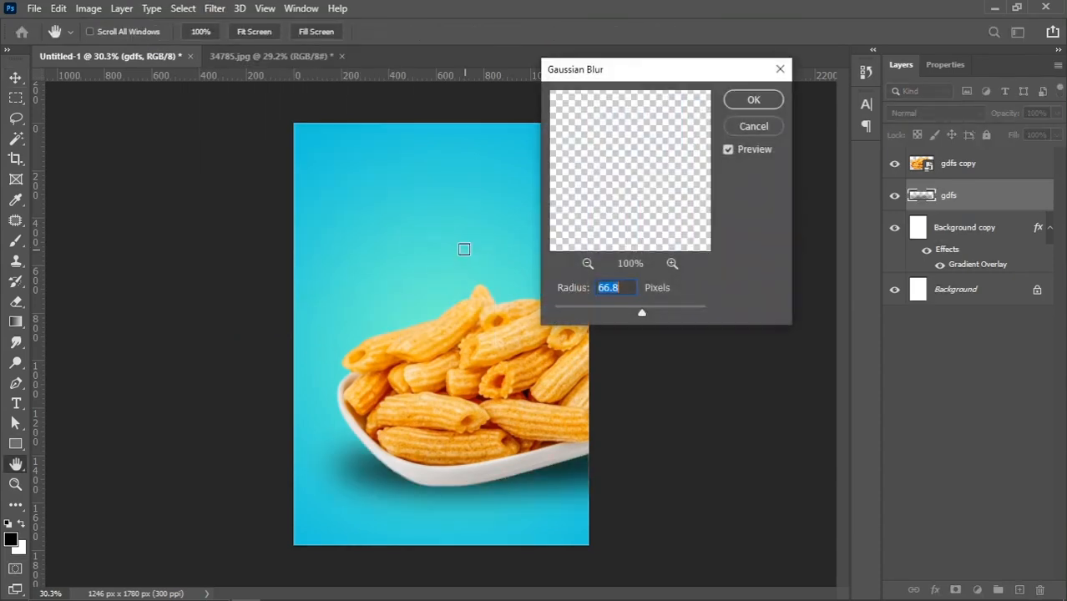
drag(596, 316, 621, 314)
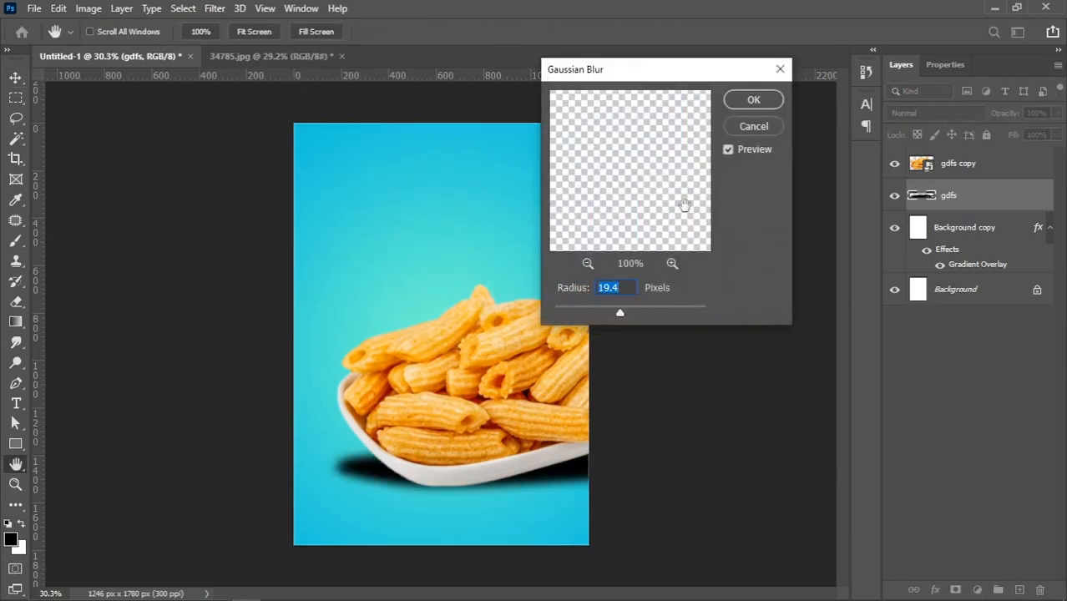
click(754, 101)
- Apply a Motion Blur with angle 0° and distance 351 pixels to the shadow, and set its layer opacity to 77%
click(214, 8)
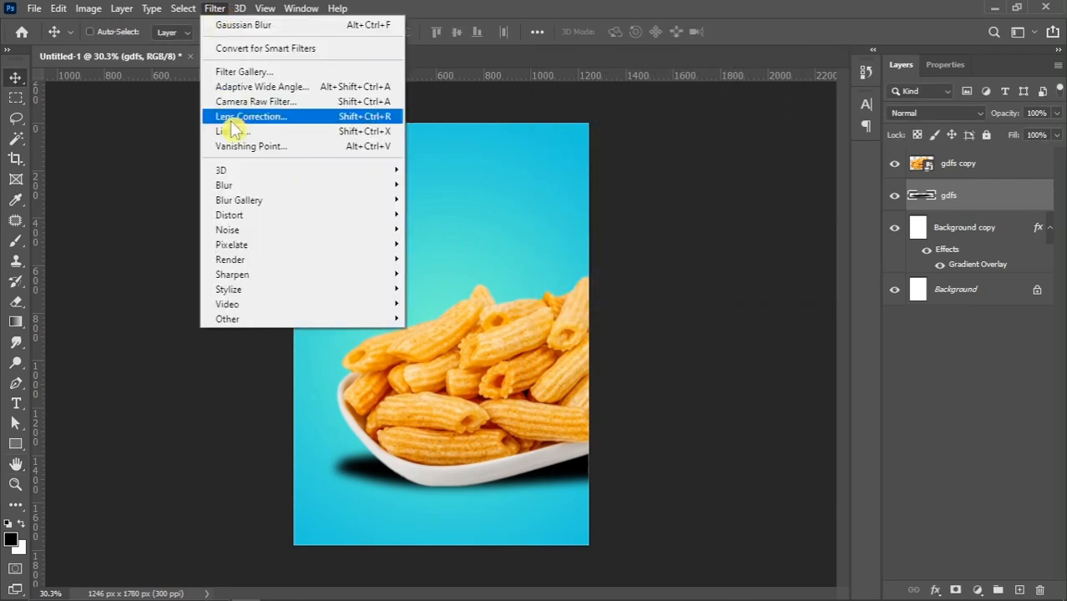
mouse_move(247, 189)
click(452, 288)
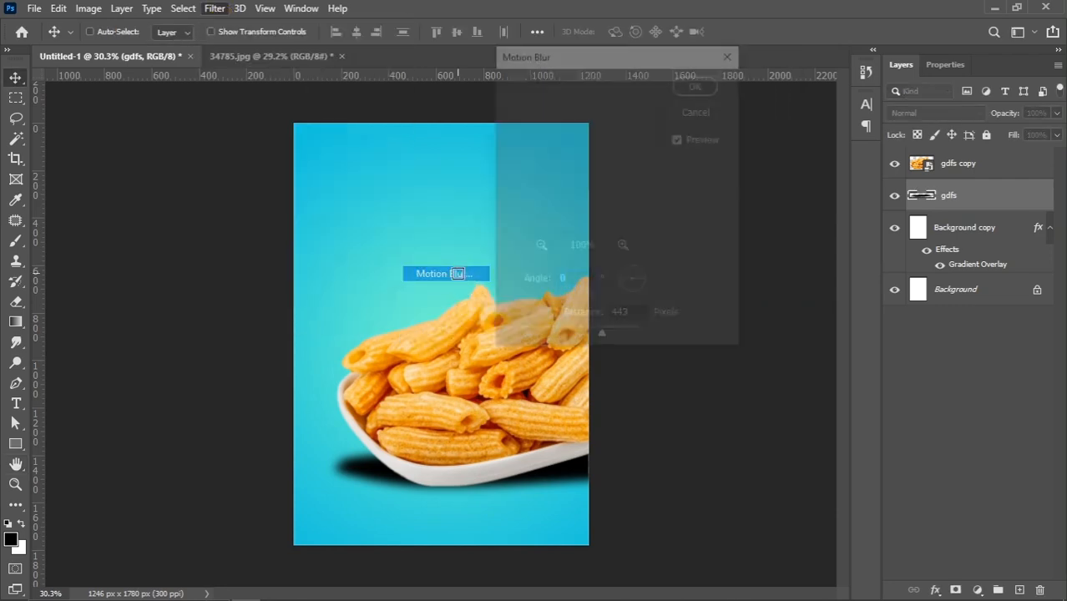
drag(601, 335, 599, 335)
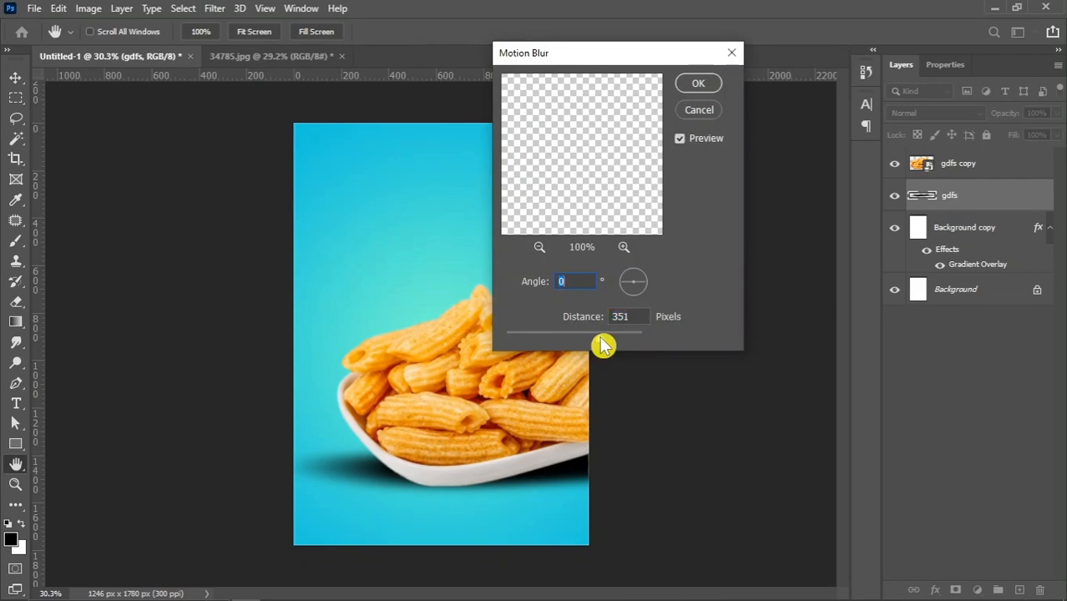
click(698, 83)
drag(1010, 116, 993, 118)
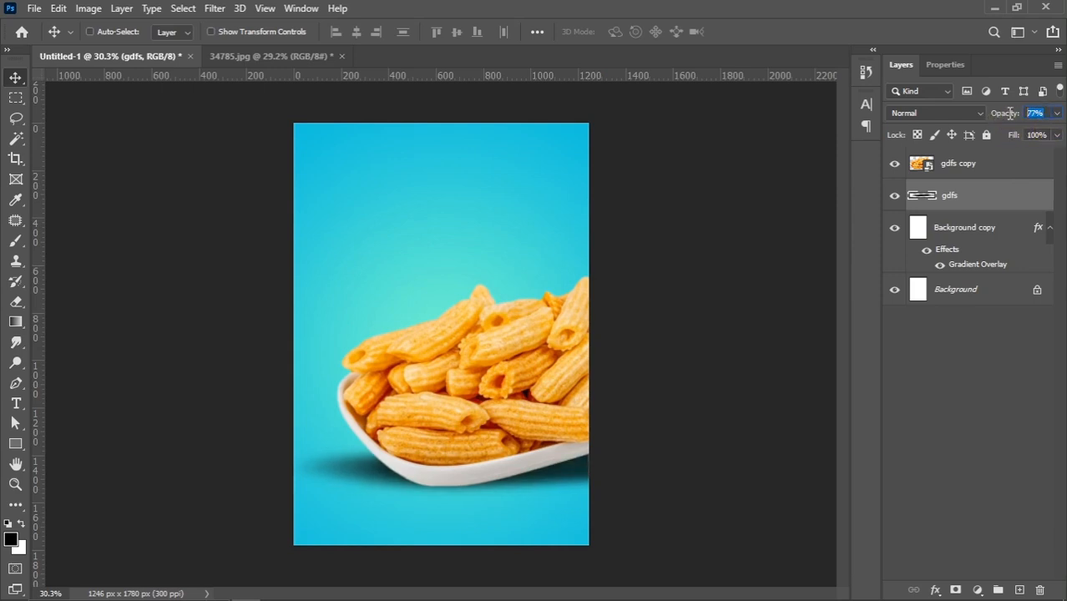
- Reduce the gdfs shadow layer's opacity to 49%
text(70)
key(Return)
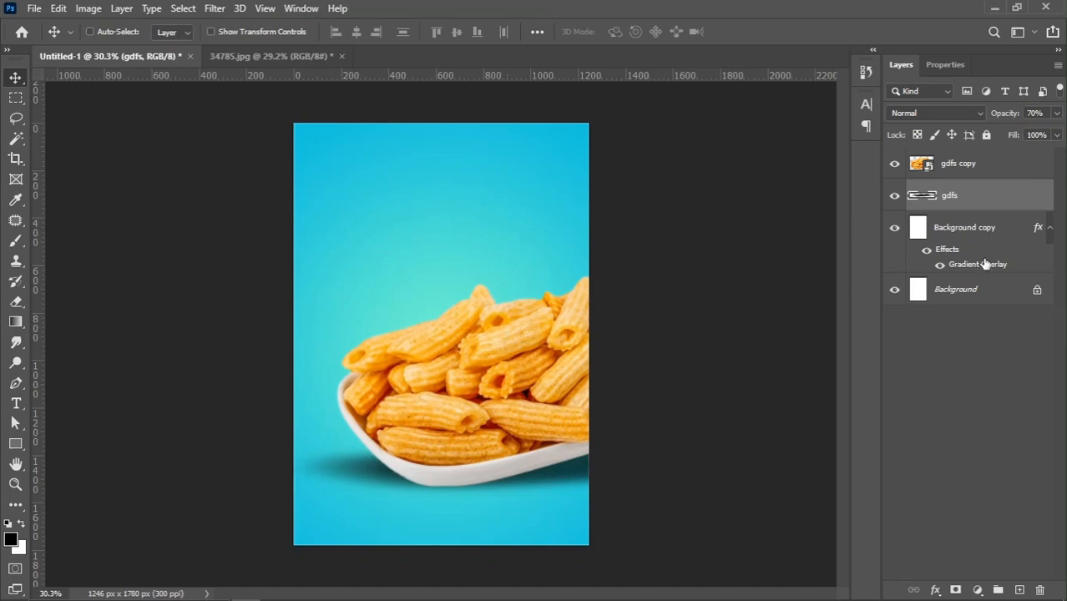
drag(1001, 118, 995, 121)
- Place the pattern image above the Background copy layer, rotated 90° and scaled to 60.40% so it covers the canvas
right_click(477, 250)
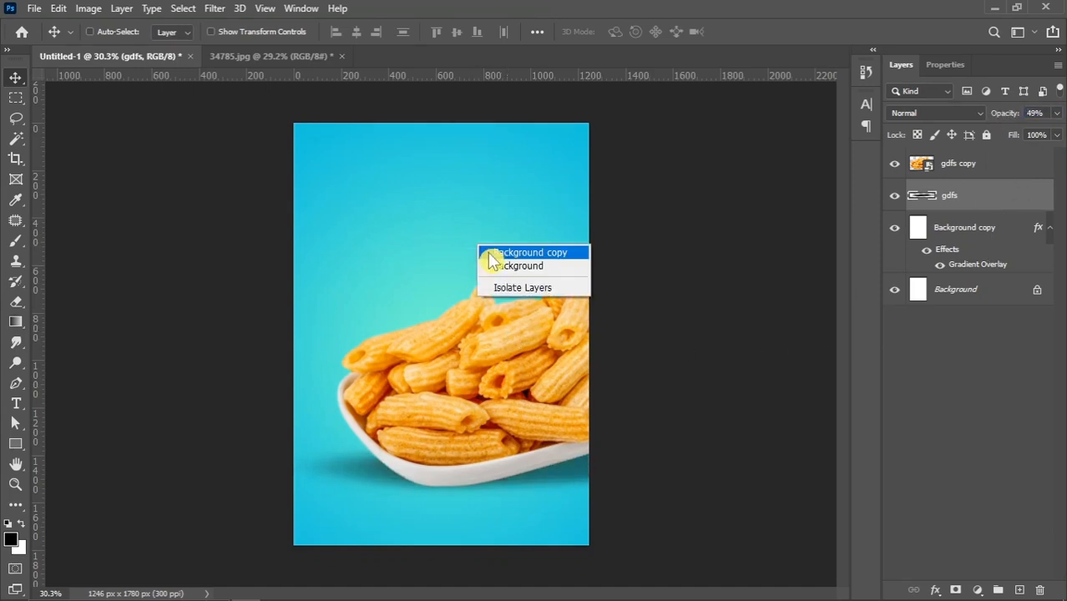
click(501, 251)
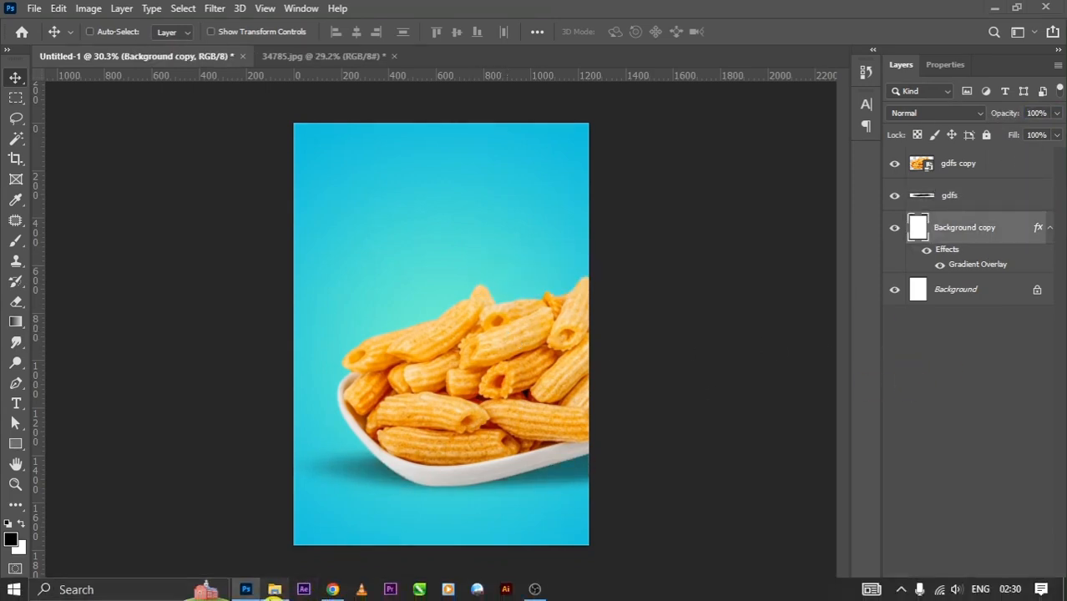
click(275, 589)
drag(733, 286, 589, 344)
drag(466, 377, 467, 402)
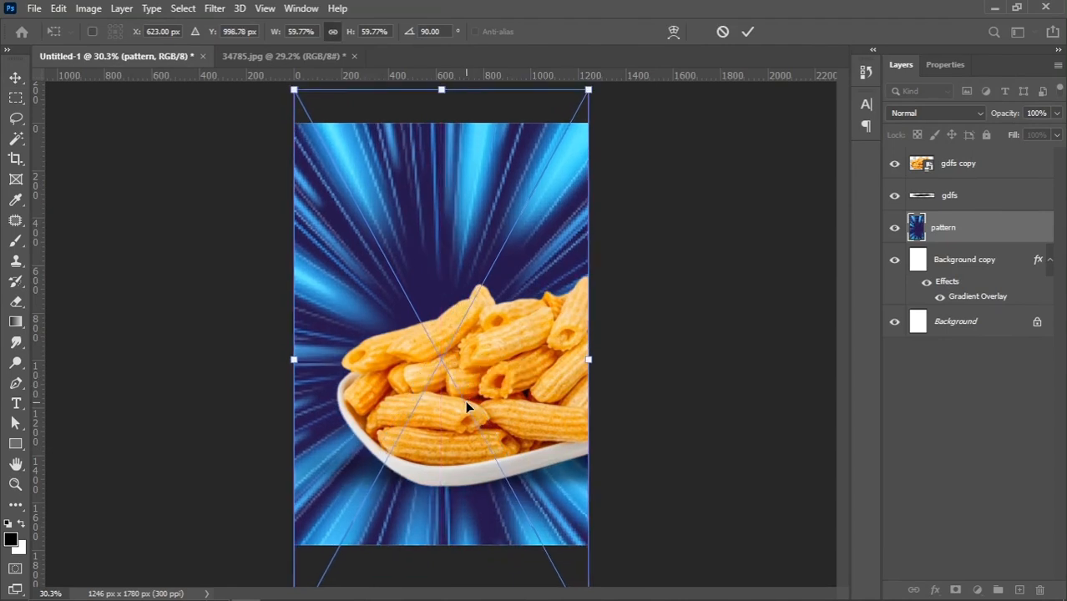
key(Return)
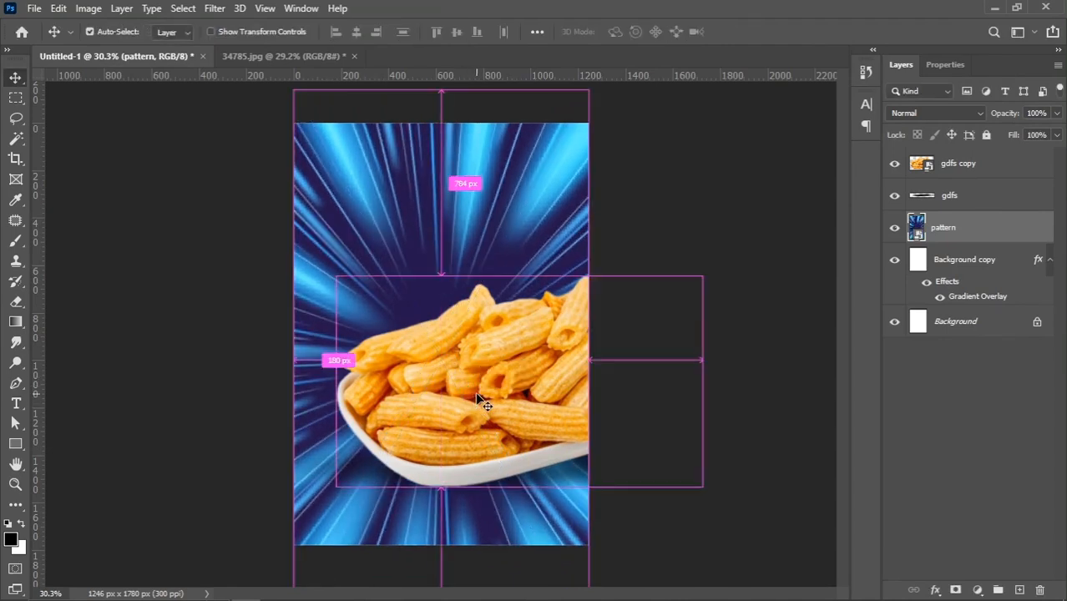
key(ctrl+t)
click(588, 87)
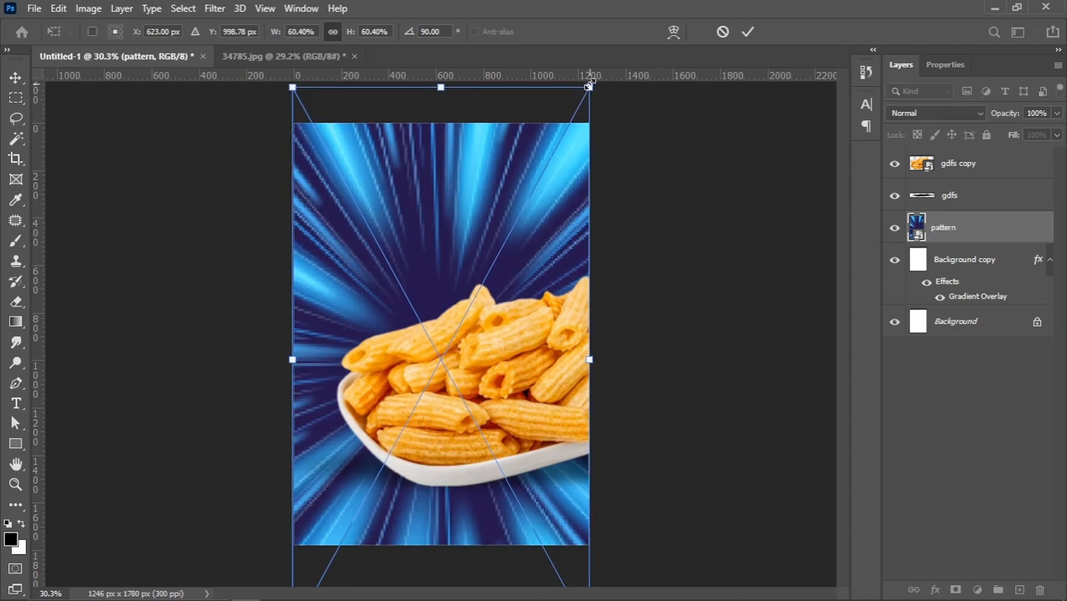
key(Return)
- Set the pattern layer's blend mode to Overlay
scroll(505, 250, down, 1)
scroll(502, 274, up, 1)
click(931, 115)
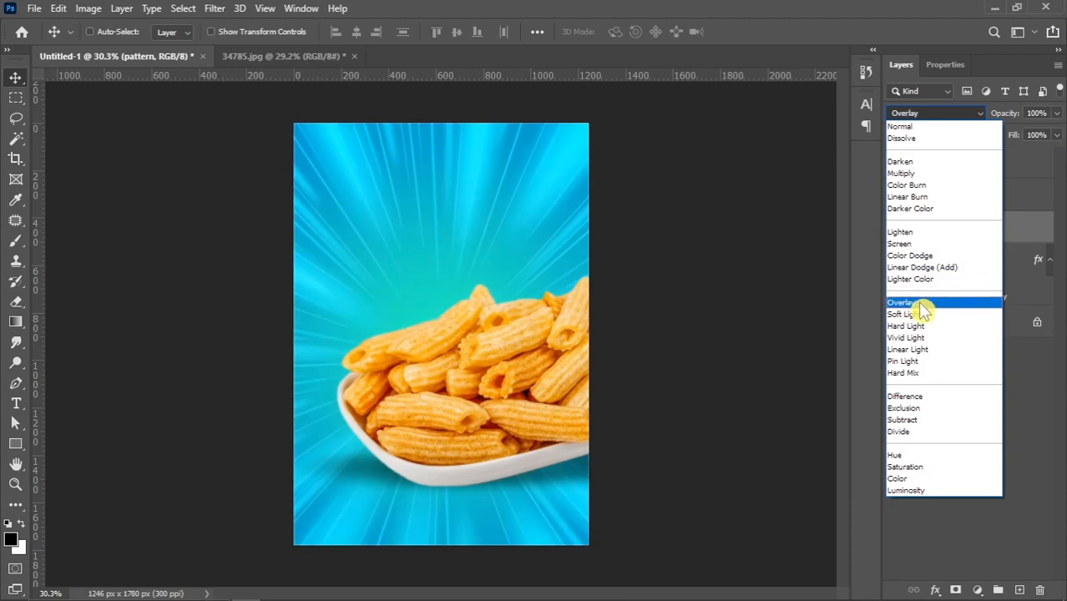
click(919, 304)
- Apply the Blue_19 preset to the Background copy layer's Gradient Overlay
click(965, 262)
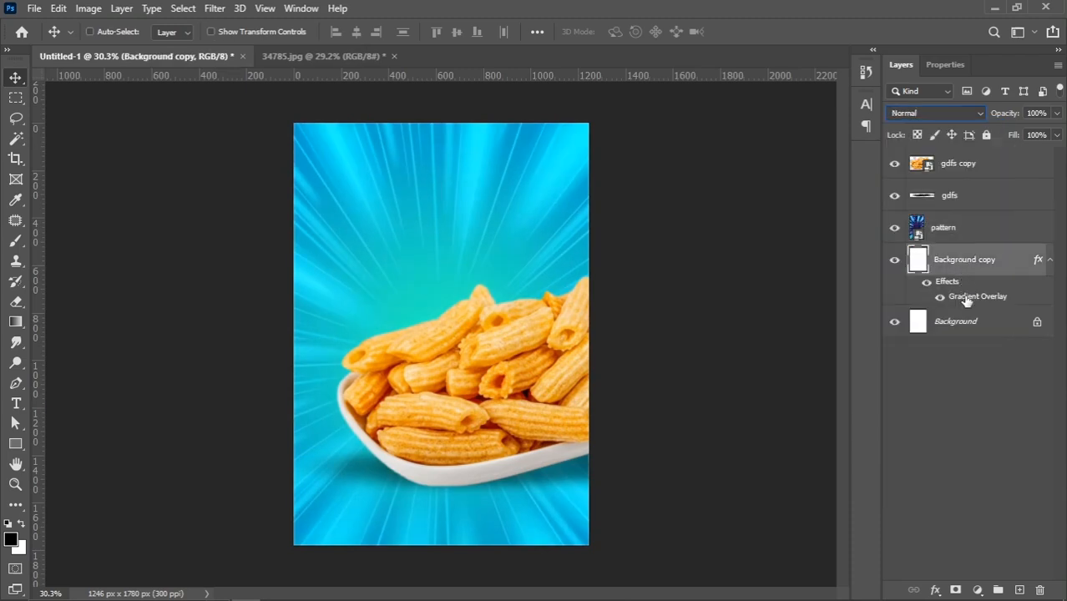
double_click(963, 300)
drag(736, 109, 837, 82)
click(847, 178)
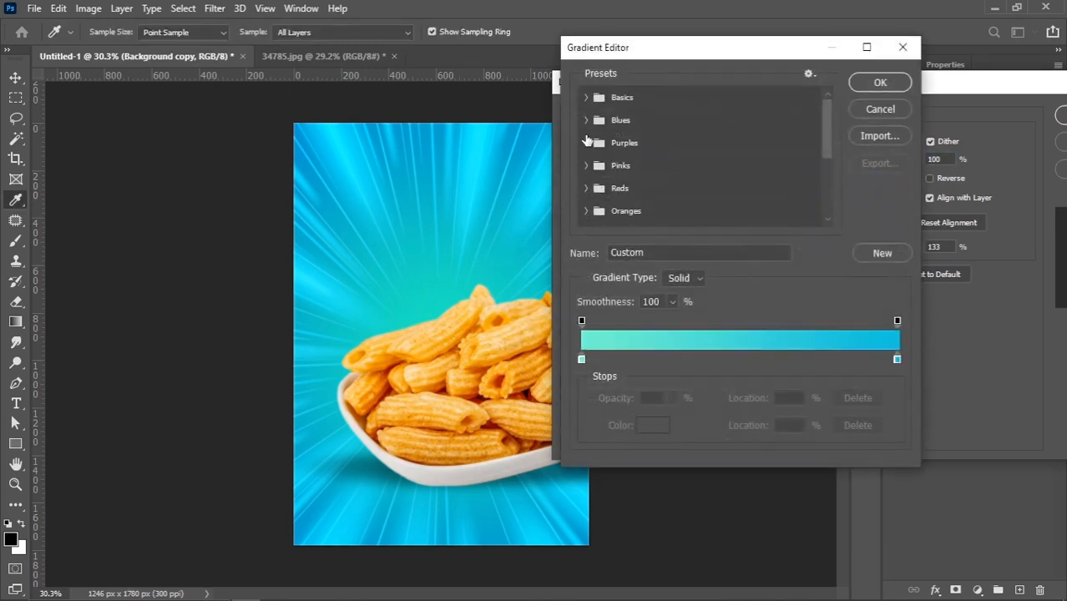
click(586, 120)
click(799, 170)
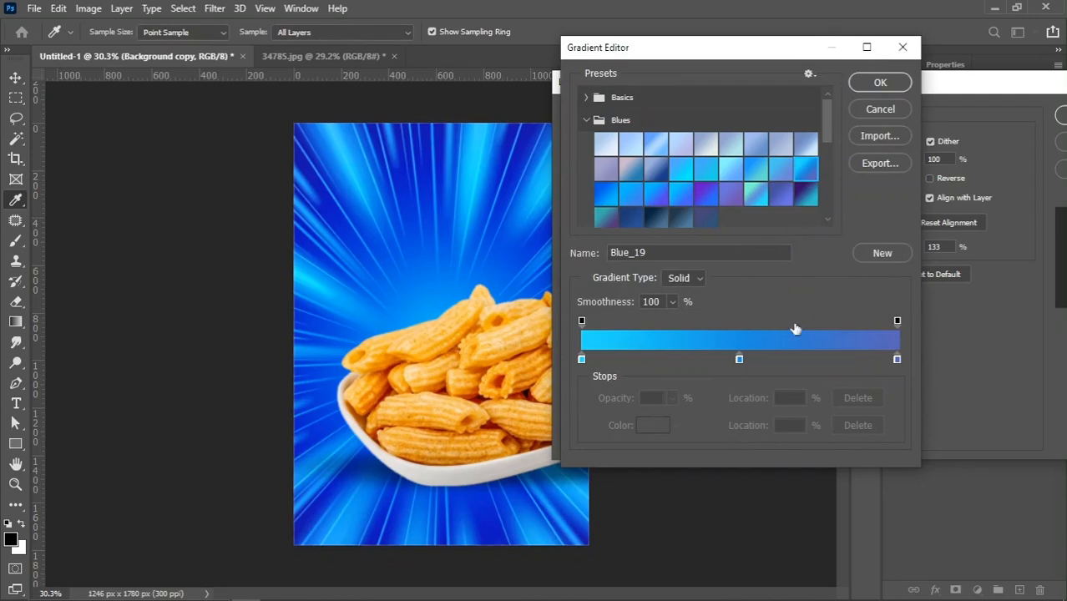
- Remove the gradient's purple end stop and move the middle blue stop to location 100%
drag(899, 367, 905, 386)
drag(740, 360, 904, 361)
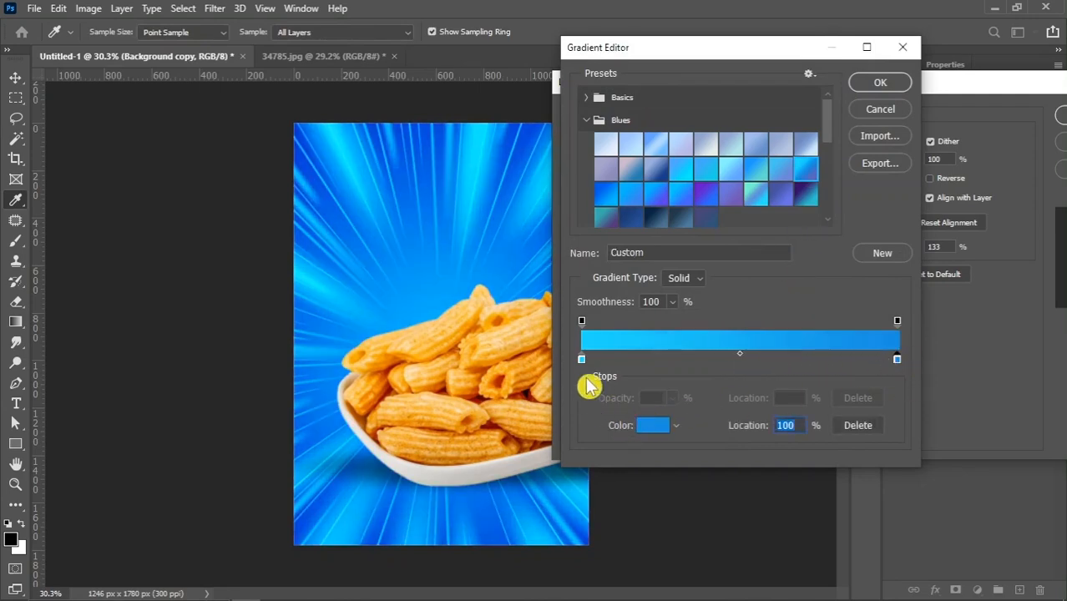
click(582, 360)
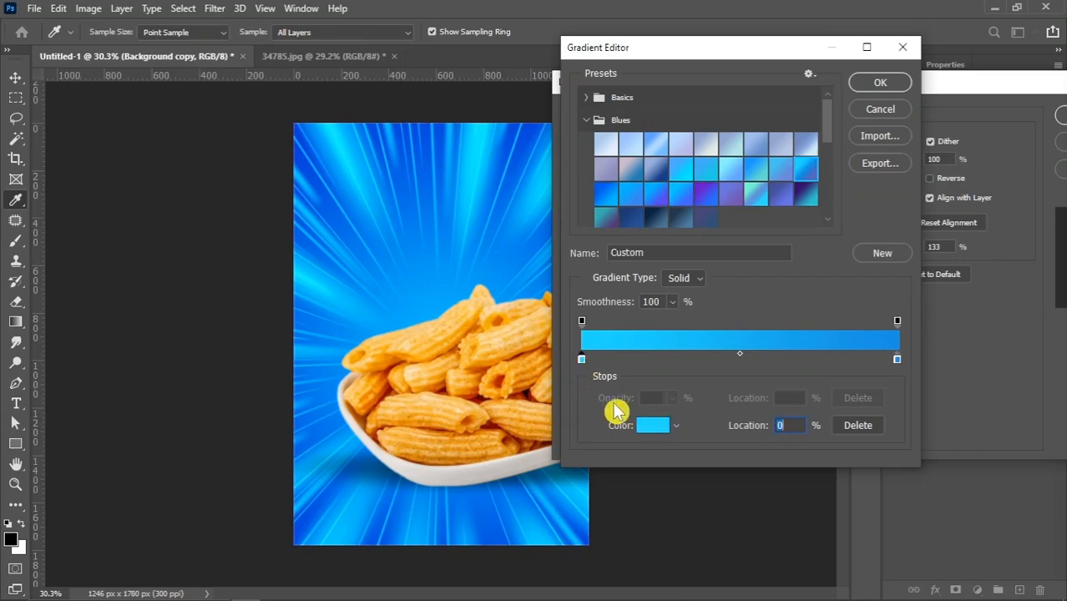
click(652, 425)
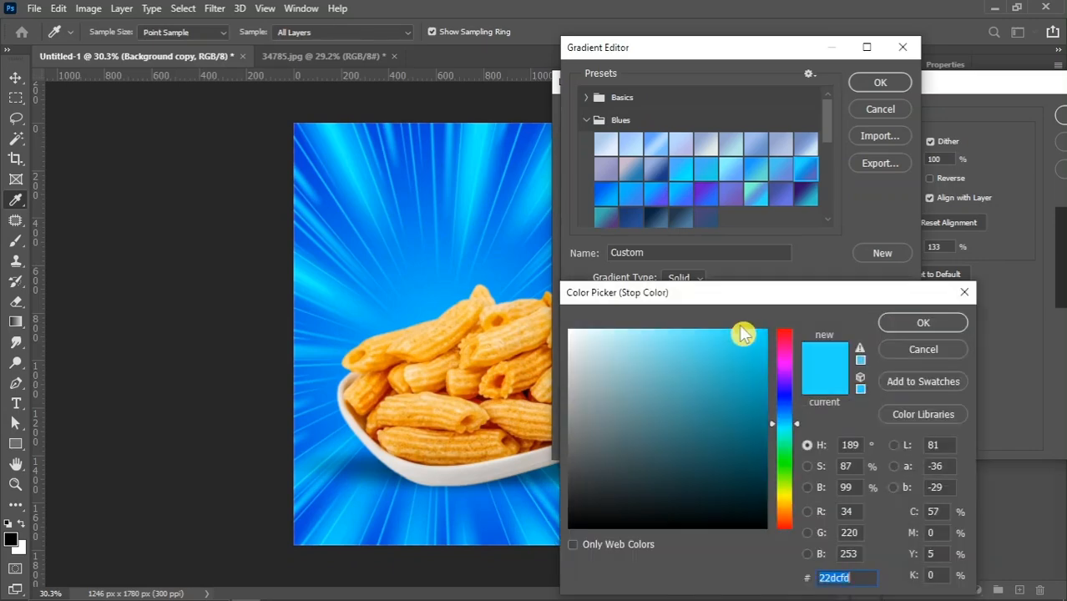
click(918, 322)
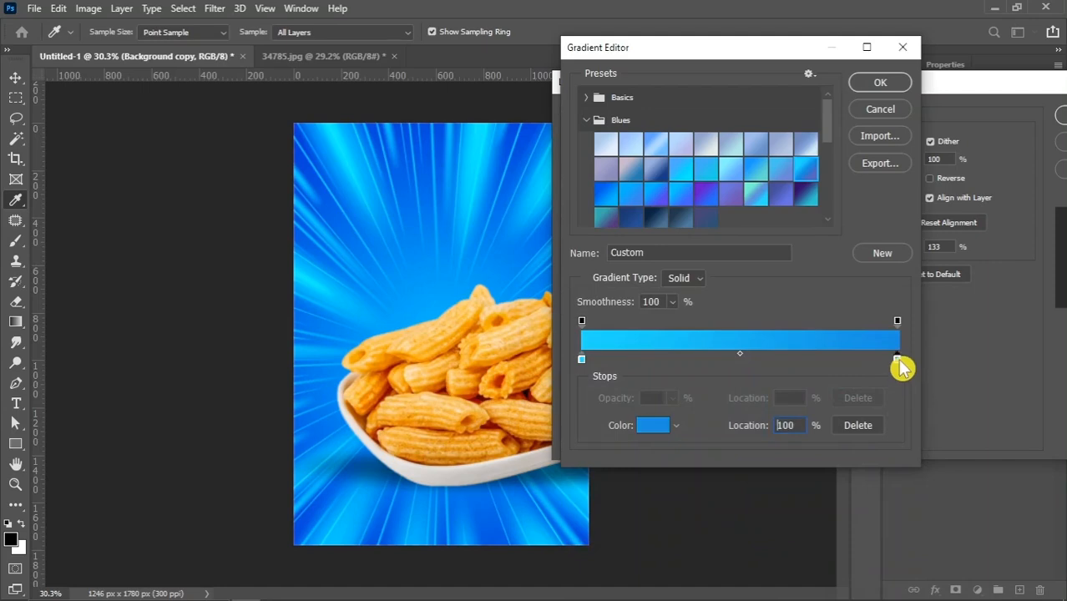
- Set the gradient's end stop colour to 0f87da and apply the Gradient Overlay
click(656, 427)
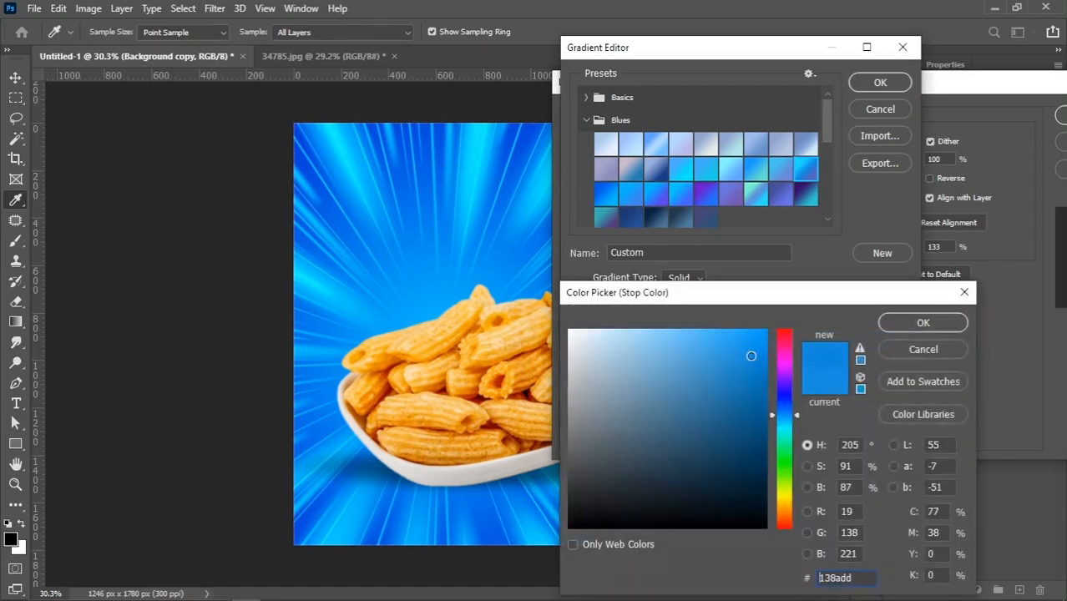
drag(751, 356, 753, 358)
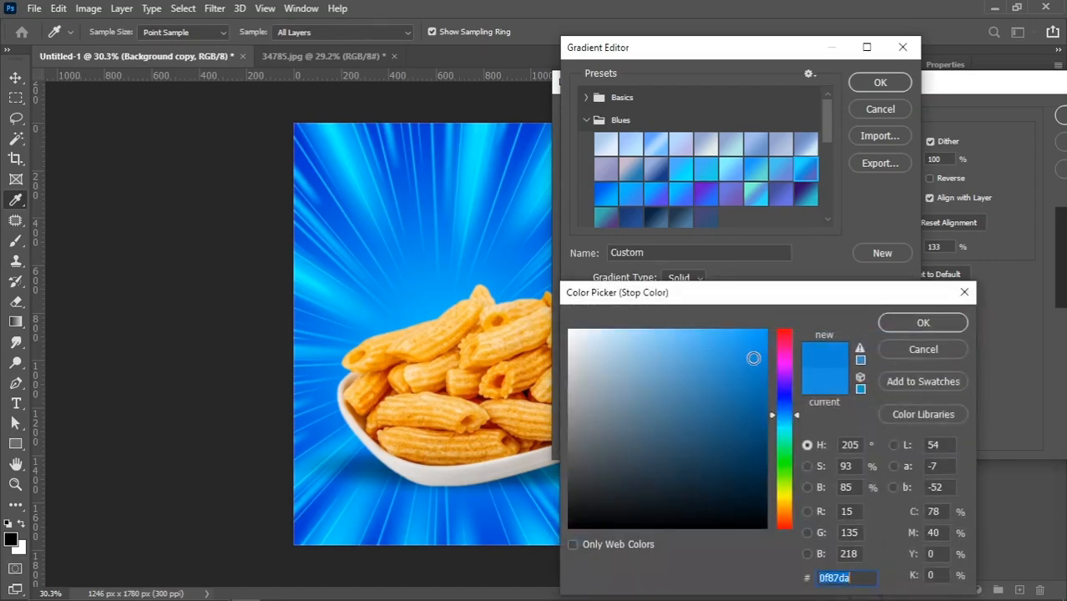
click(910, 324)
click(877, 84)
drag(843, 90, 797, 95)
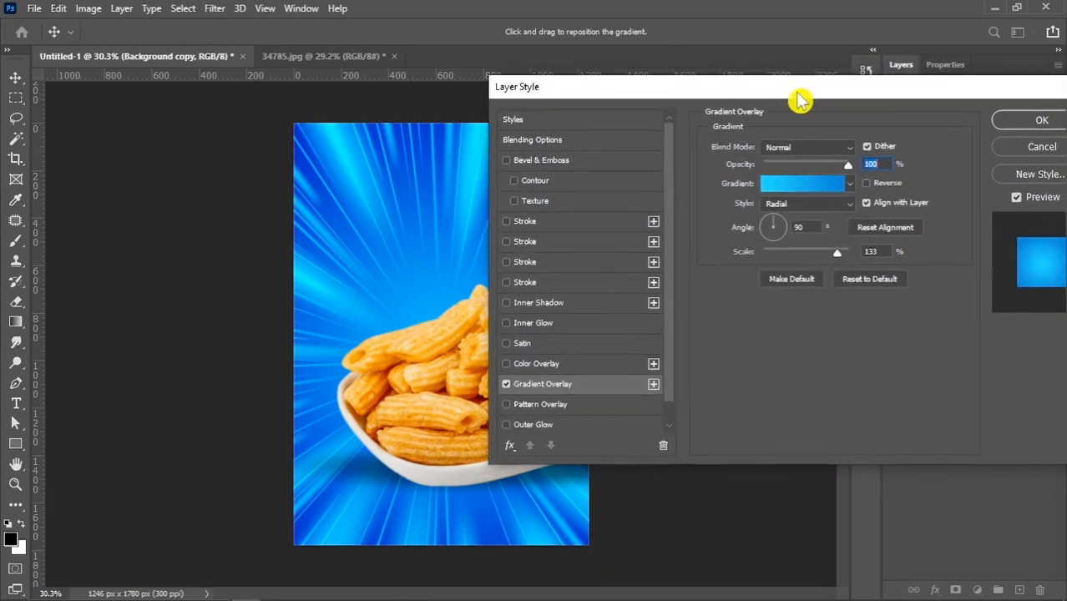
click(1040, 124)
- Set the pattern layer's opacity to 70% and toggle its visibility to compare the background with and without it
key(ctrl+minus)
key(ctrl+plus)
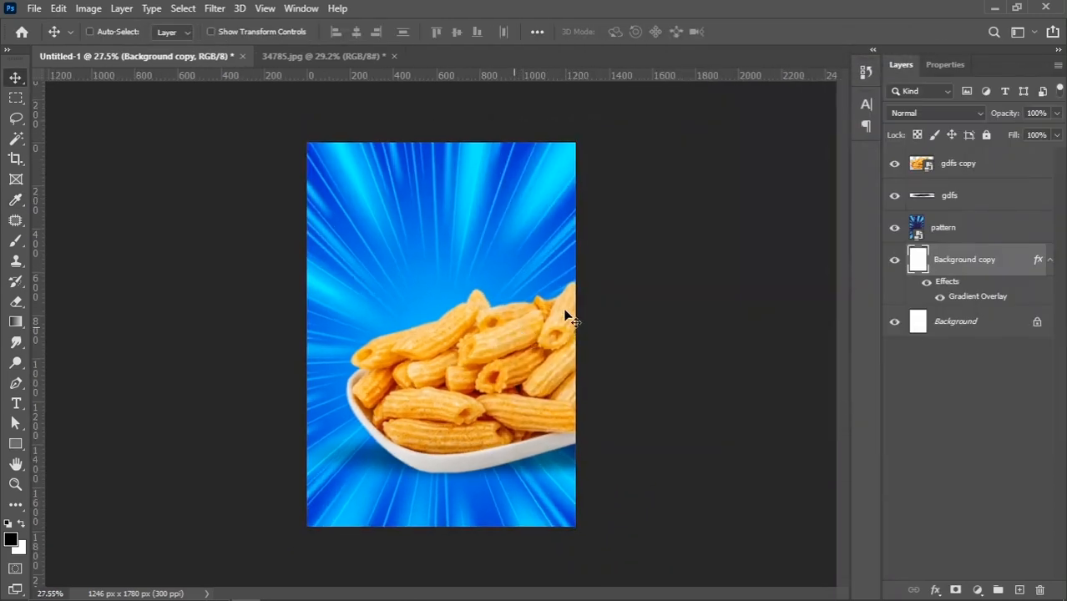
click(958, 238)
click(993, 113)
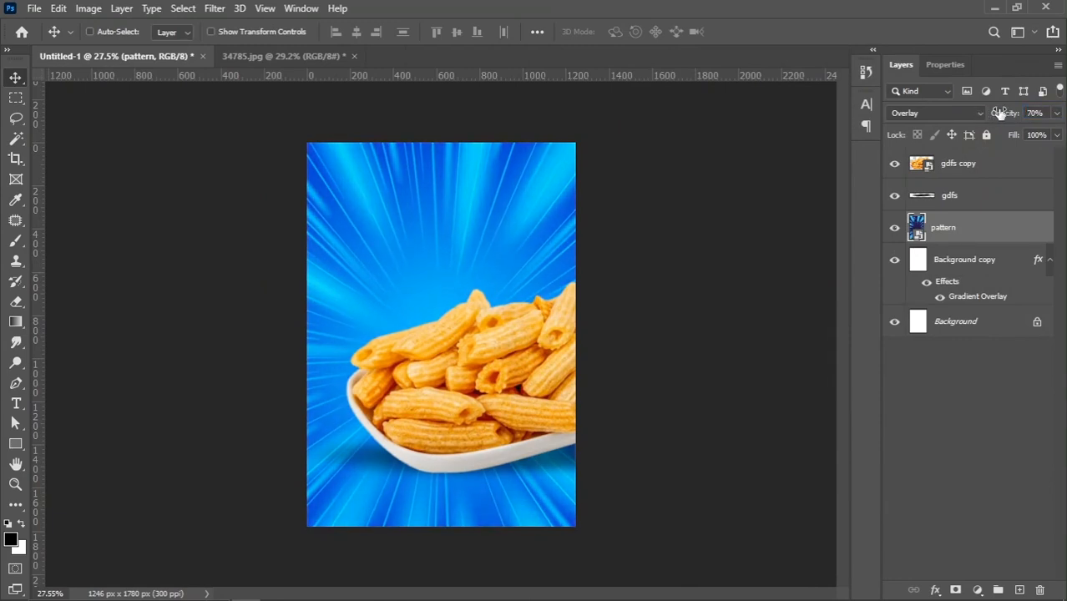
click(895, 229)
click(895, 229)
scroll(553, 329, up, 1)
click(895, 323)
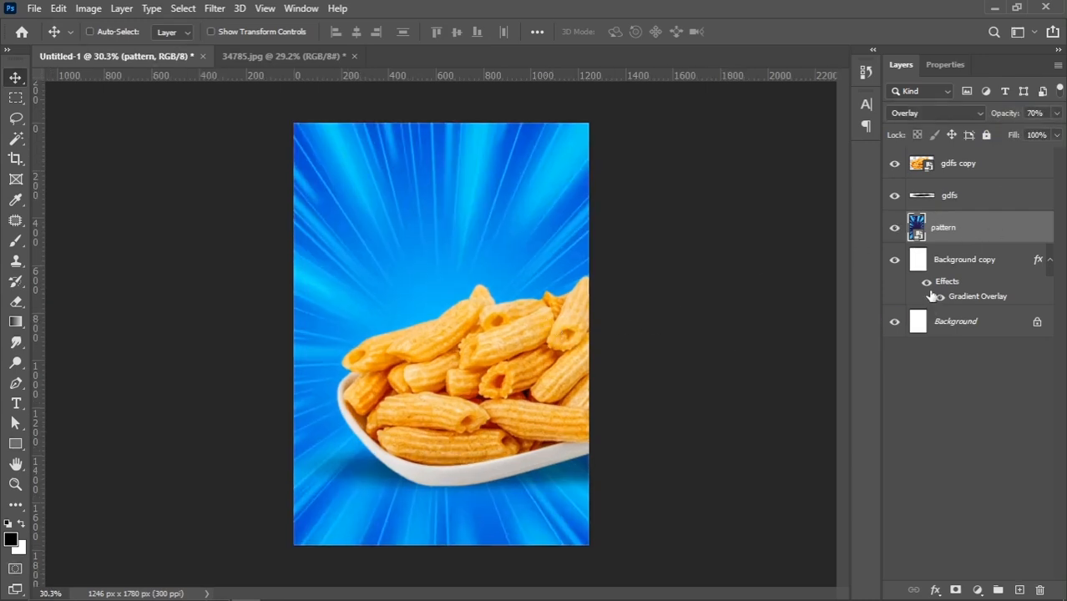
- Set the gdfs shadow layer's opacity to 65%
click(980, 173)
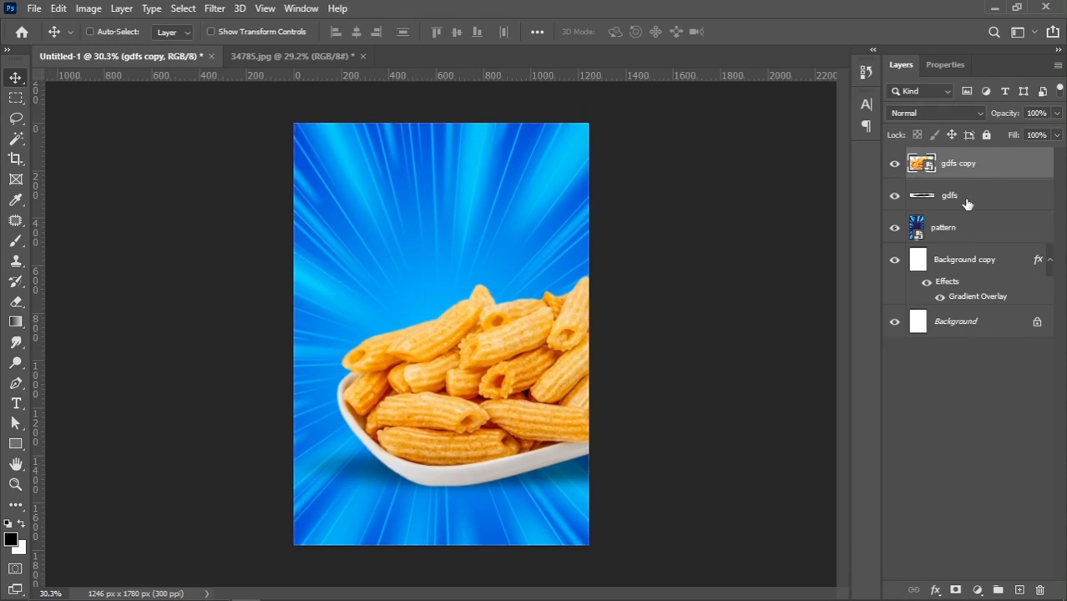
click(964, 205)
drag(1020, 119, 1012, 118)
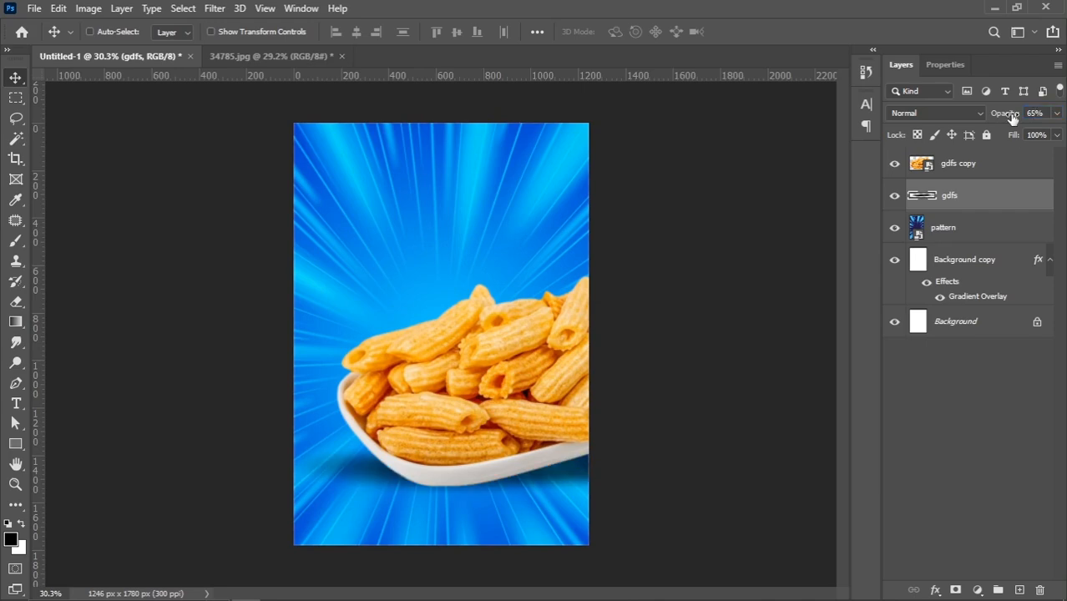
- Place the sgwsaq pasta image above the gdfs copy layer at 27.13% scale, left of the bowl, and duplicate it near the poster's lower left
click(966, 175)
click(275, 589)
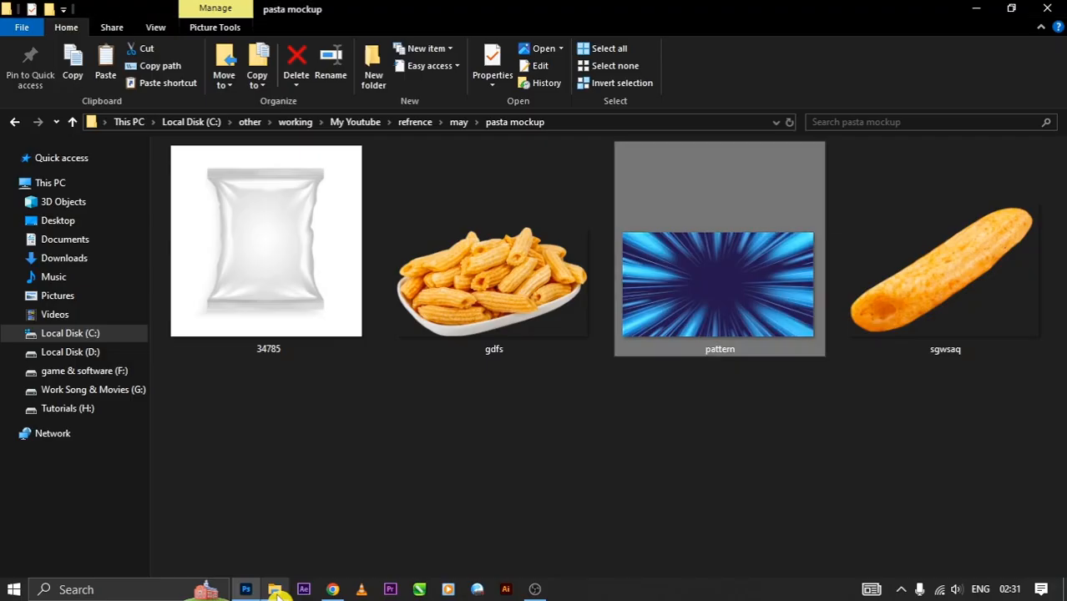
drag(888, 348, 469, 365)
drag(575, 430, 373, 511)
key(Return)
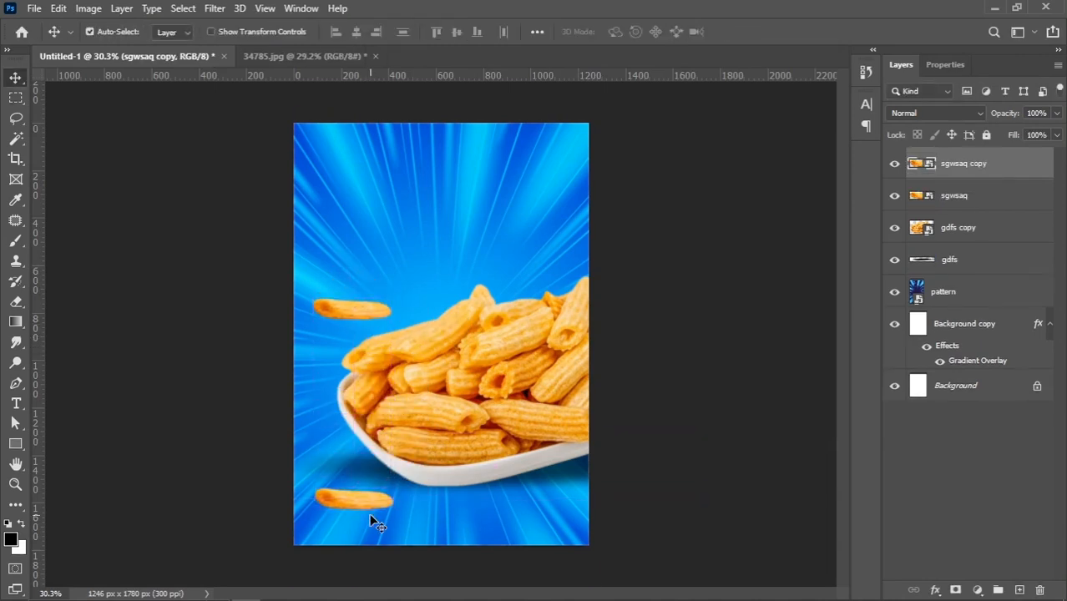
- Flip the lower pasta piece vertically, then rotate and enlarge it to lie diagonally beneath the bowl's left side
key(ctrl+t)
drag(451, 475, 447, 451)
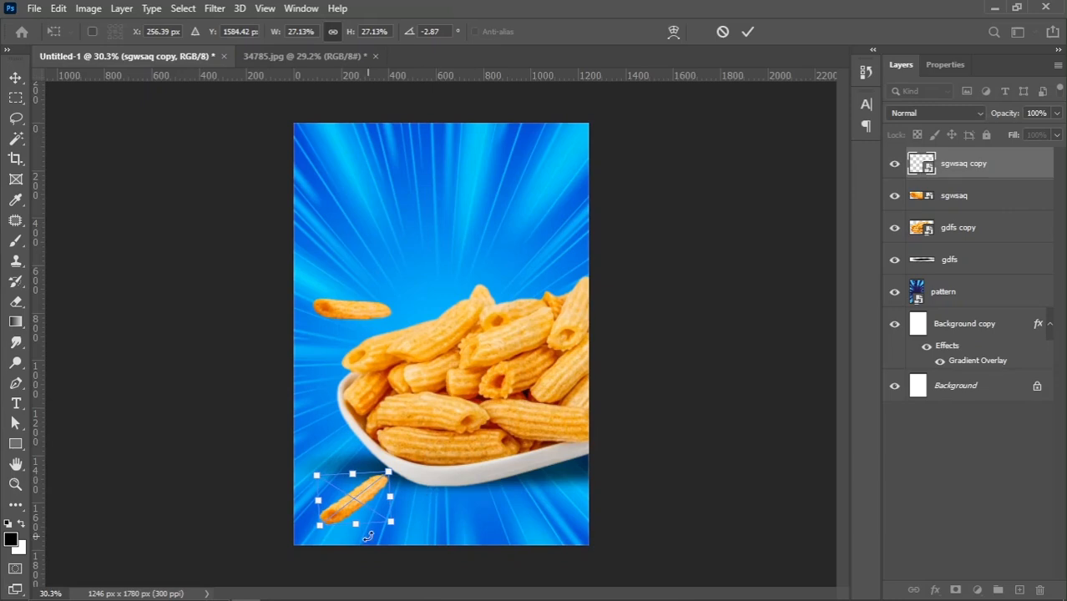
right_click(377, 505)
click(378, 488)
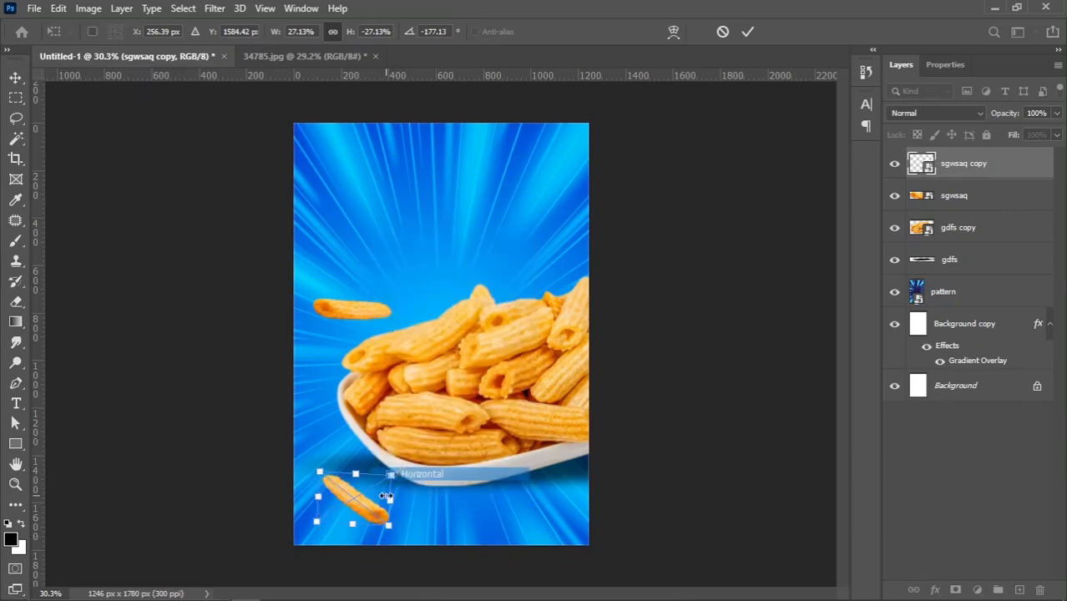
drag(359, 506, 368, 517)
drag(393, 462, 433, 552)
drag(370, 528, 349, 520)
drag(436, 472, 382, 491)
key(Return)
- Tilt the original sgwsaq pasta piece above the bowl's left side and duplicate it to the poster's lower right
right_click(349, 310)
click(361, 322)
drag(357, 307, 357, 311)
key(ctrl+t)
drag(420, 330, 569, 522)
key(Return)
- Rotate and reposition the lower-right pasta copy so it slants steeply downward beneath the bowl
key(ctrl+t)
drag(577, 443, 595, 448)
drag(572, 515, 537, 503)
drag(589, 481, 591, 489)
- Duplicate the pasta piece to the poster's right edge above the bowl and rotate it to point slightly upward
drag(571, 528, 582, 280)
key(Return)
key(ctrl+t)
drag(605, 364, 588, 291)
key(Return)
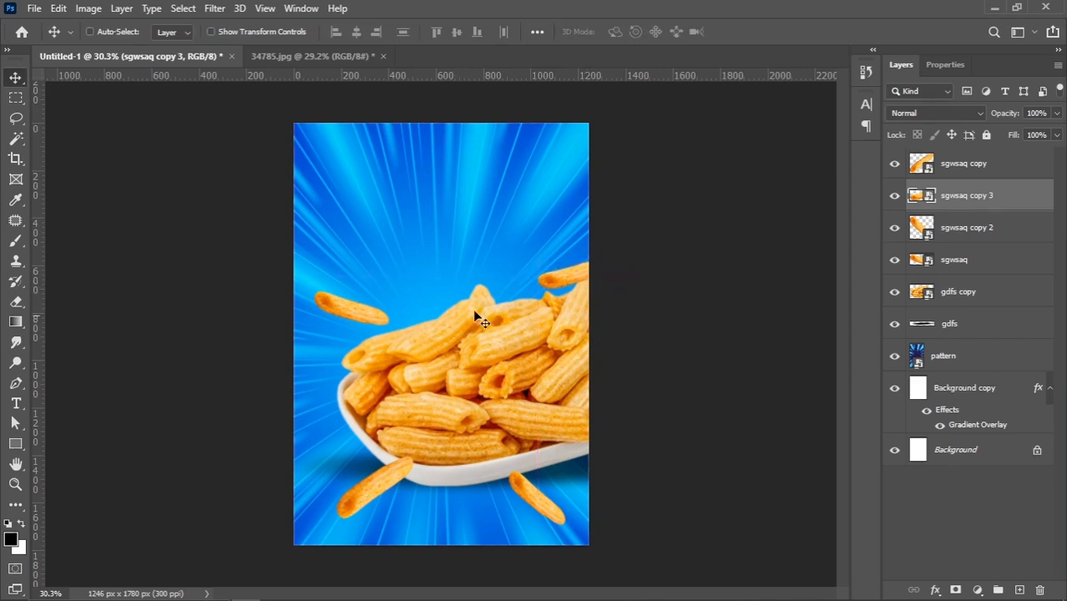
- Add the text "Pasta" in Poppins Bold at 45.33 pt above the bowl, on top of all layers
click(988, 172)
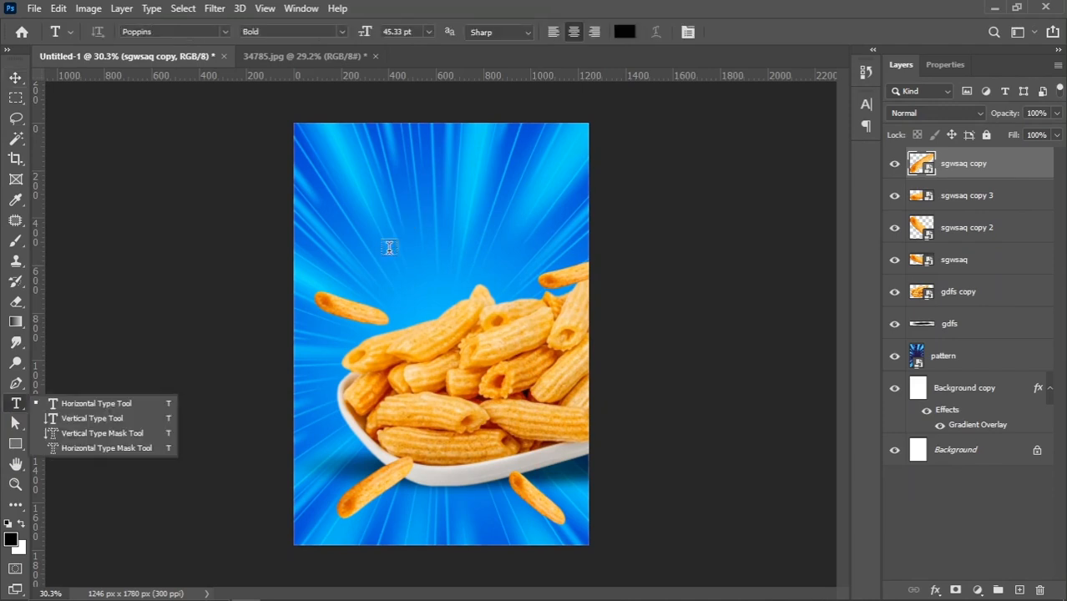
click(403, 230)
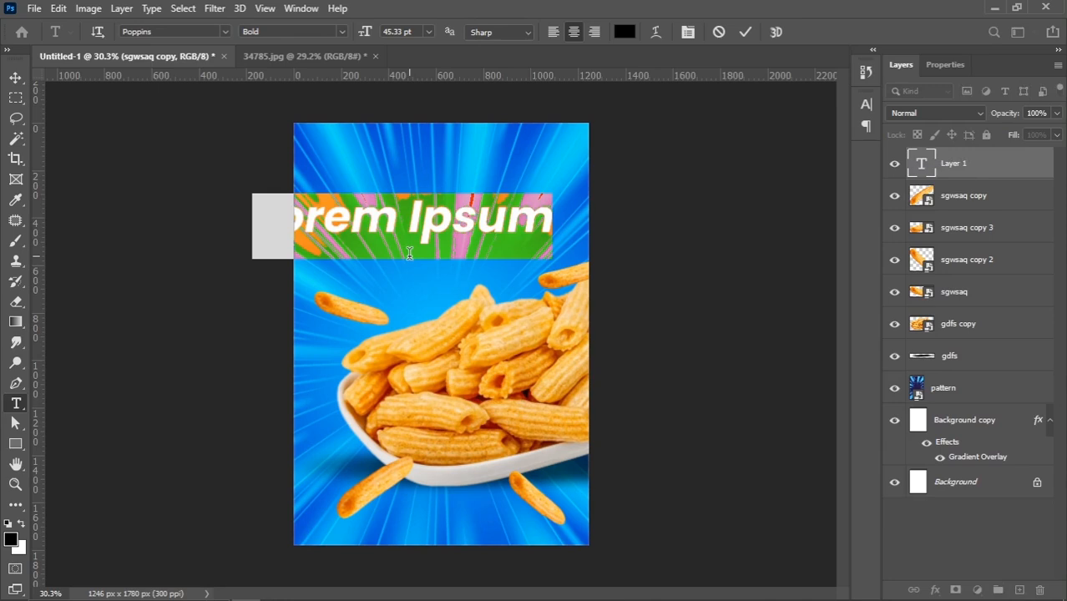
text(PASTA)
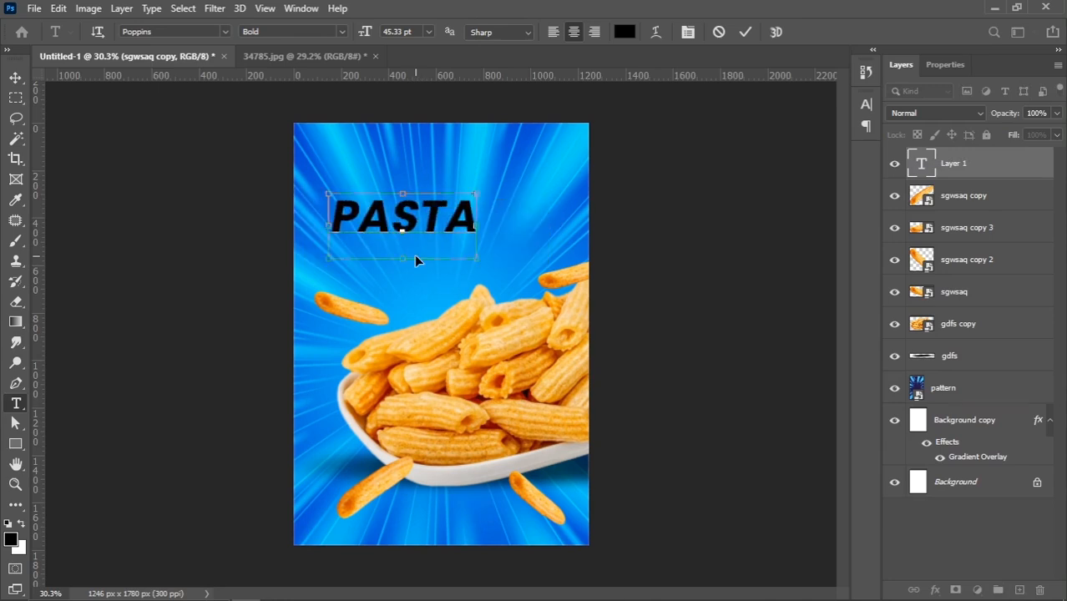
key(ctrl+a)
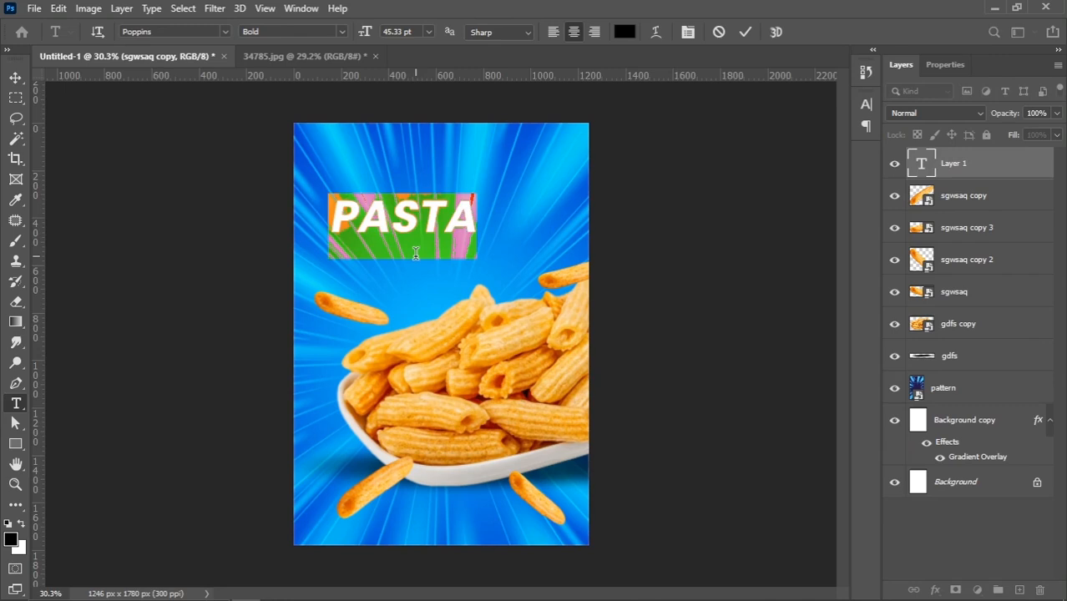
click(416, 253)
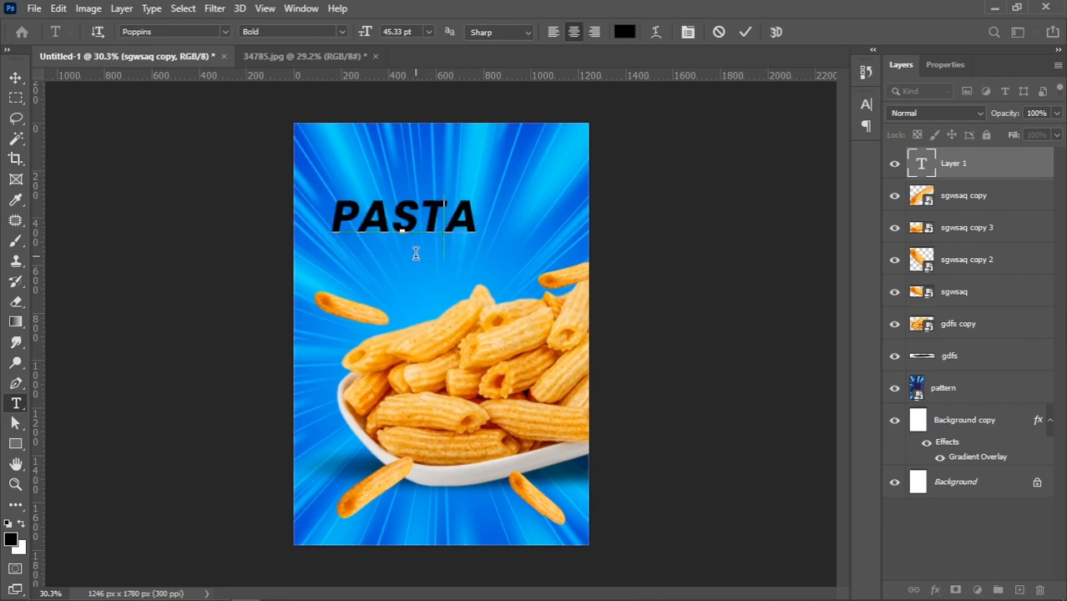
key(ctrl+a)
text(Pasta)
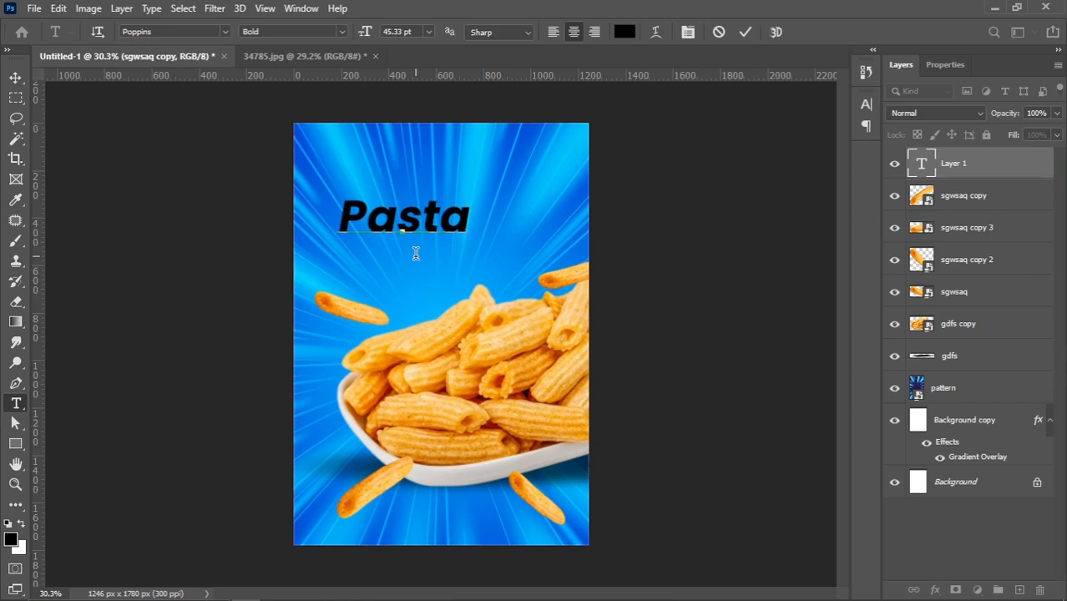
- Centre the Pasta text horizontally on the poster above the bowl and enlarge it to 63.44 pt
click(15, 77)
drag(413, 222, 454, 248)
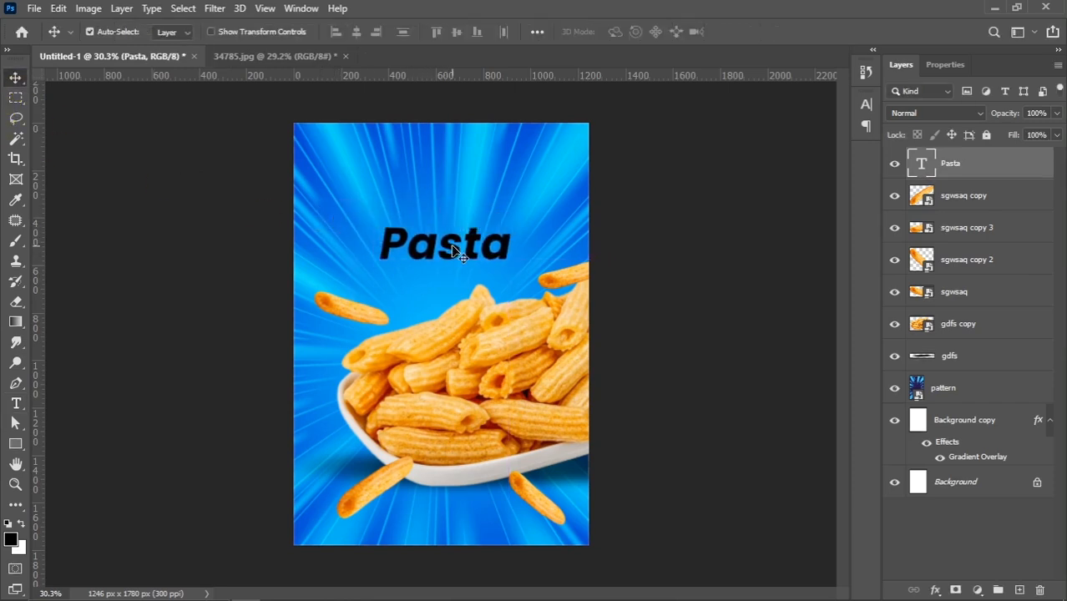
click(357, 32)
key(ctrl+t)
drag(507, 215, 533, 202)
key(Return)
- Change the Pasta title's font style to Poppins ExtraBold
scroll(527, 242, up, 4)
drag(520, 244, 440, 265)
scroll(490, 251, up, 2)
click(16, 404)
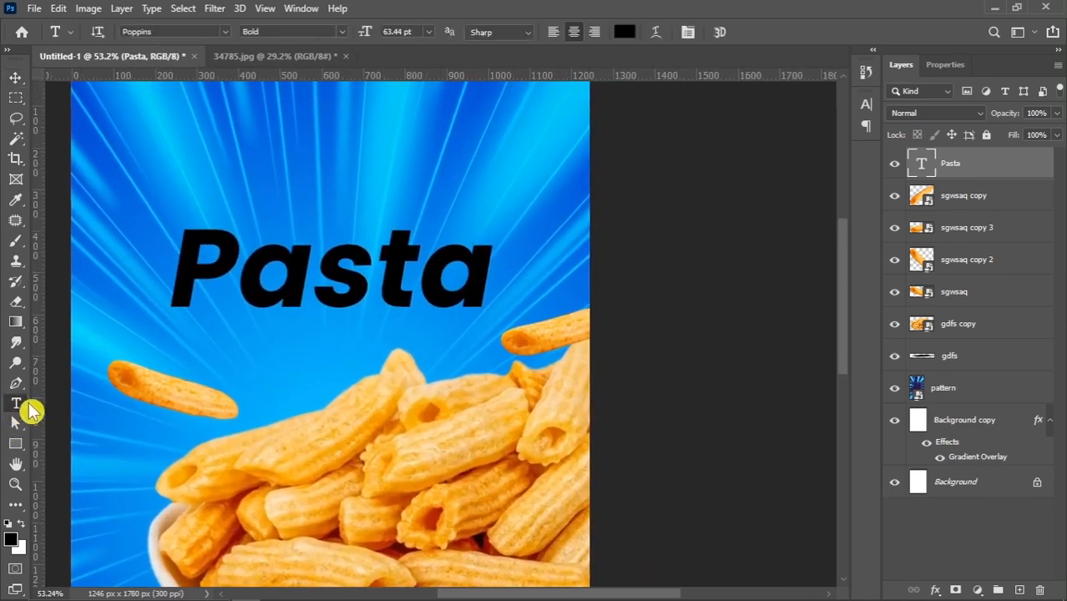
click(687, 32)
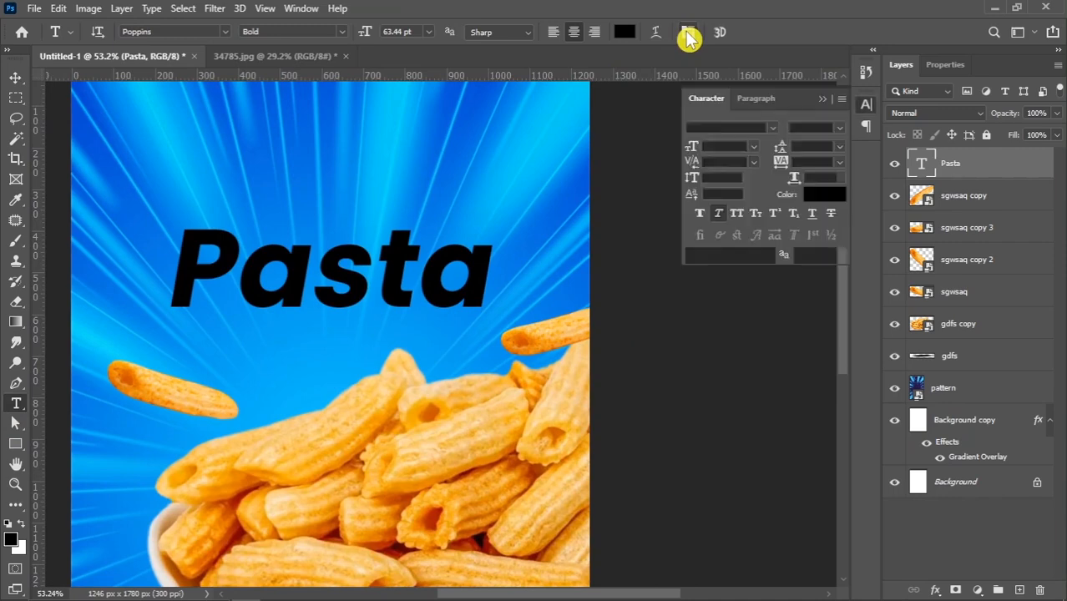
click(839, 130)
click(845, 321)
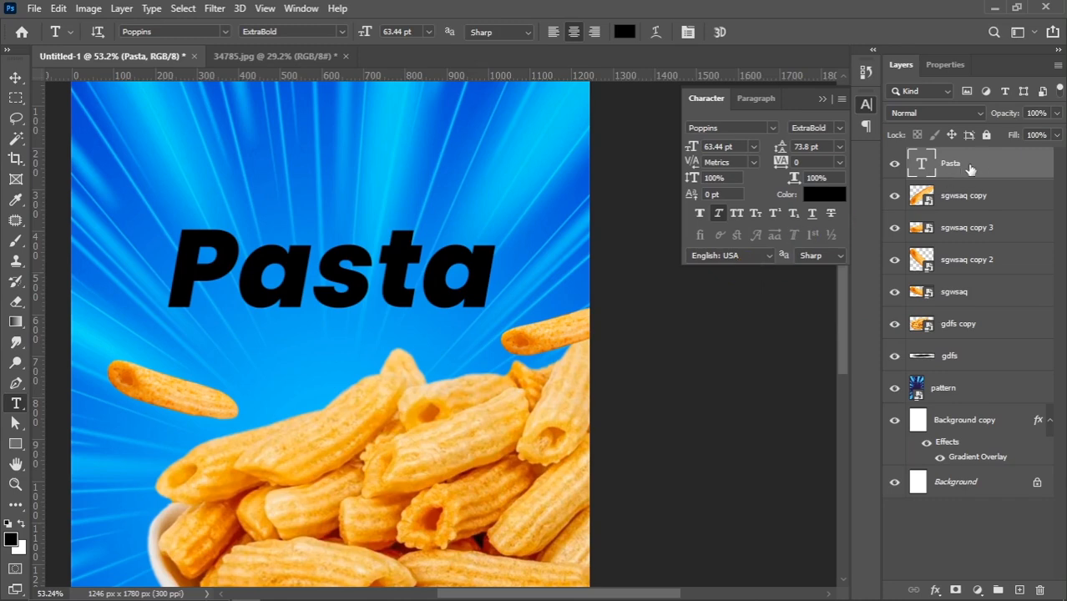
- Add a Color Overlay in yellow ffd543 to the Pasta text layer
right_click(991, 168)
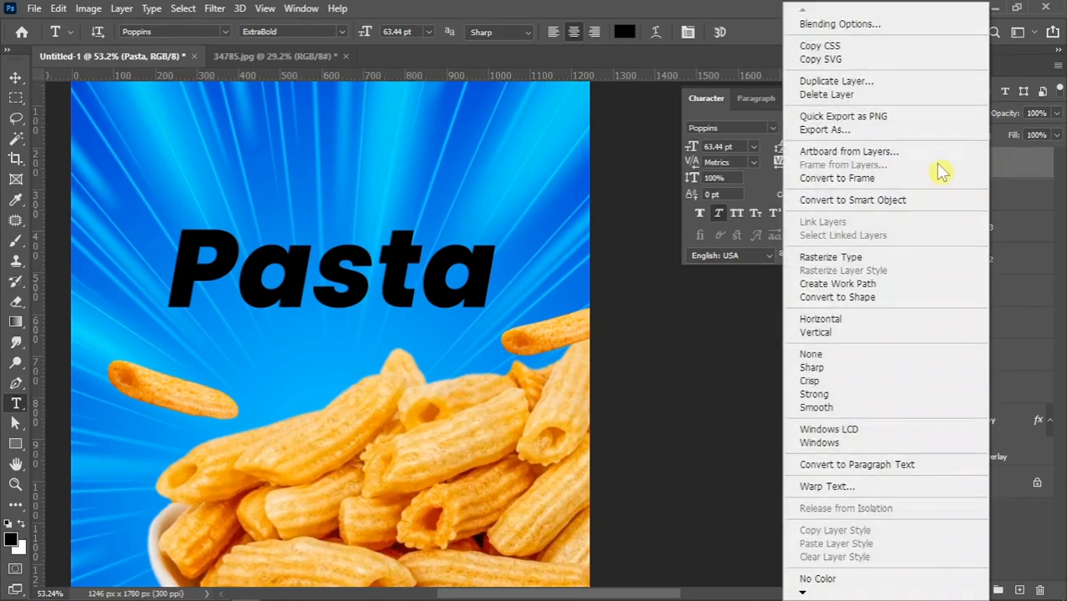
click(825, 25)
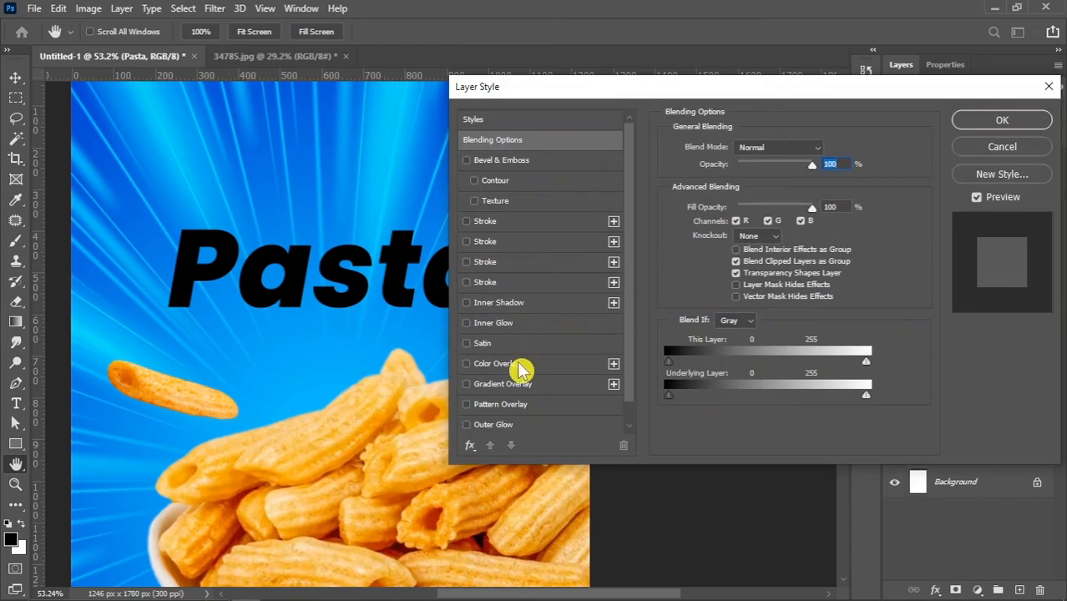
click(519, 365)
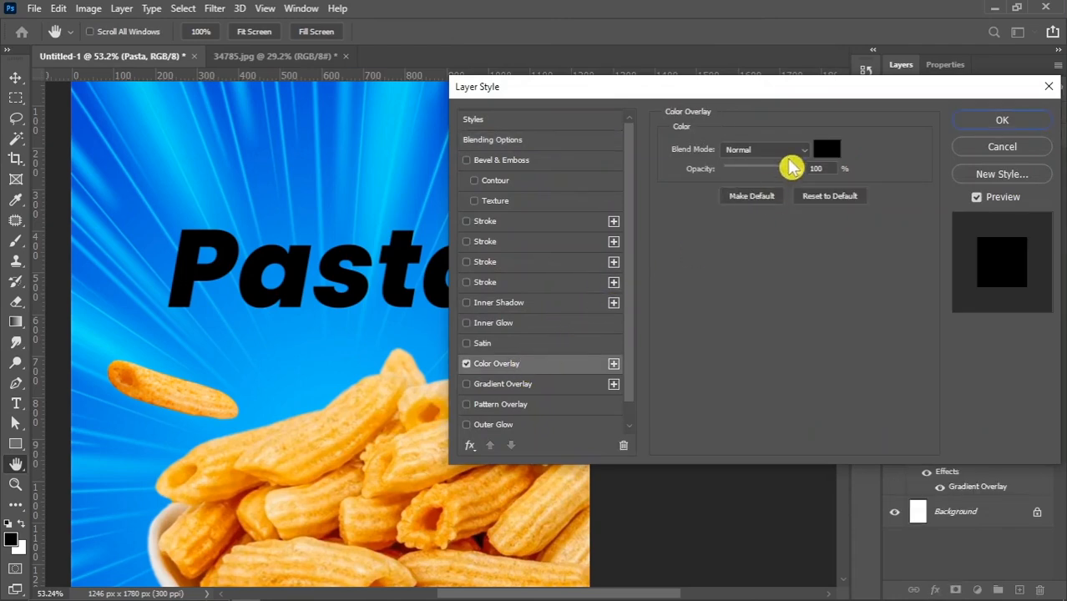
click(829, 147)
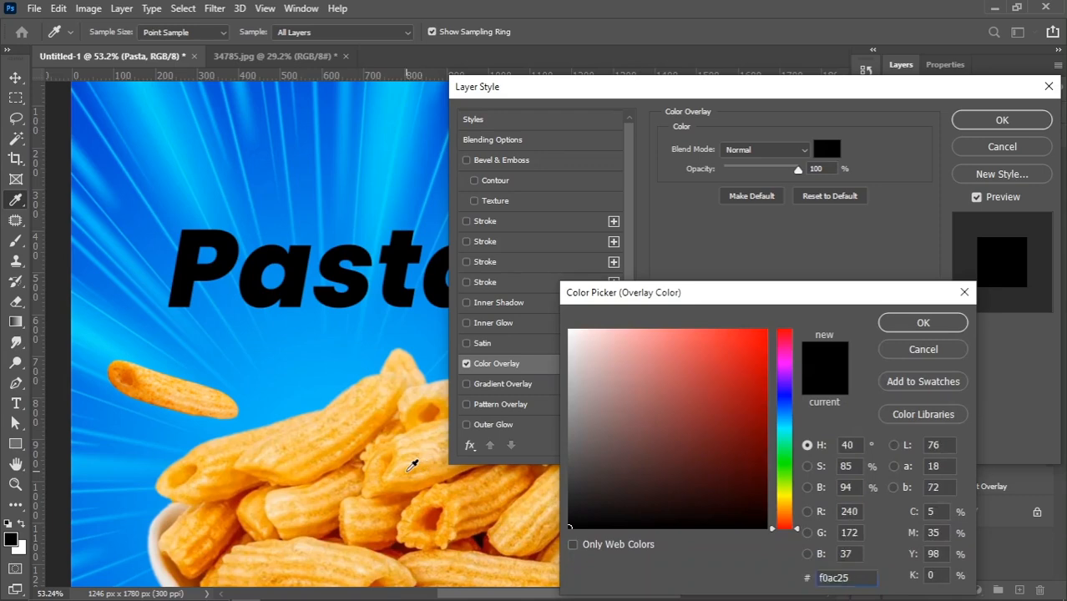
click(411, 465)
drag(743, 359, 715, 299)
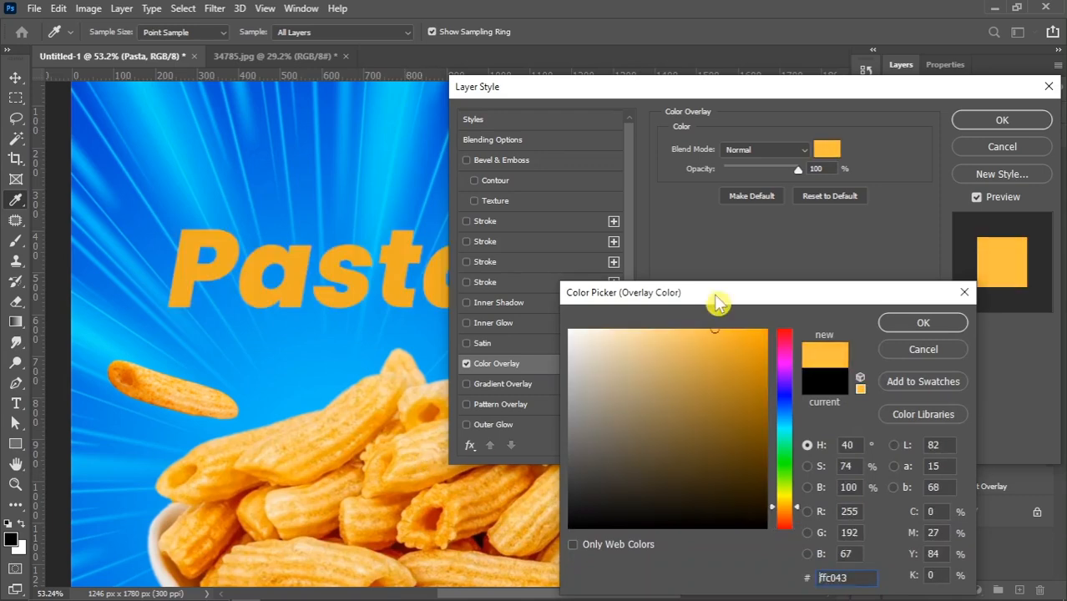
click(795, 504)
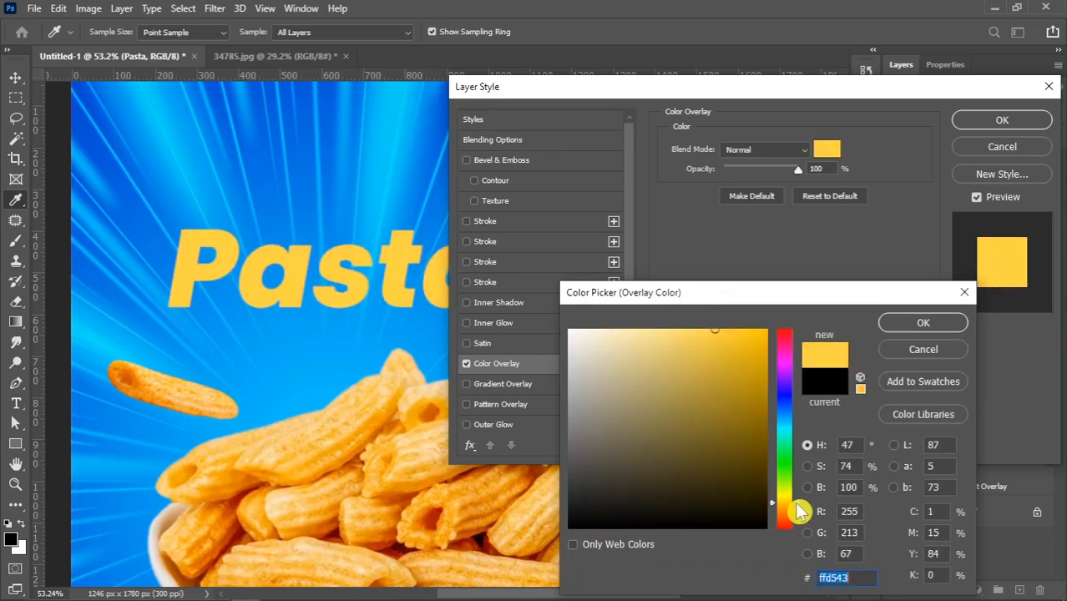
click(895, 323)
- Add a white 5 px stroke positioned outside the Pasta letters
click(467, 221)
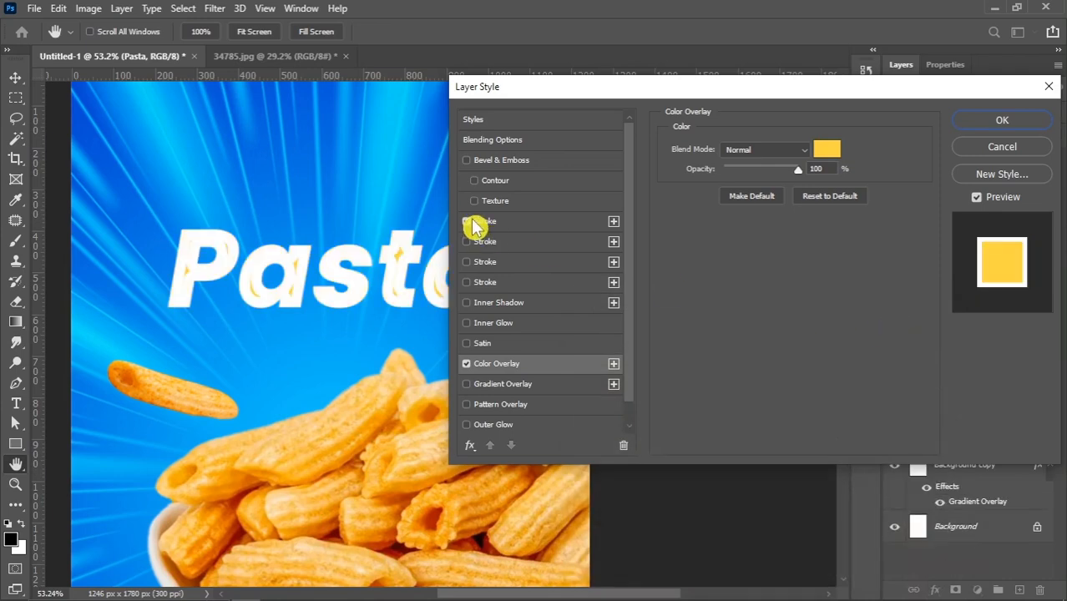
click(574, 224)
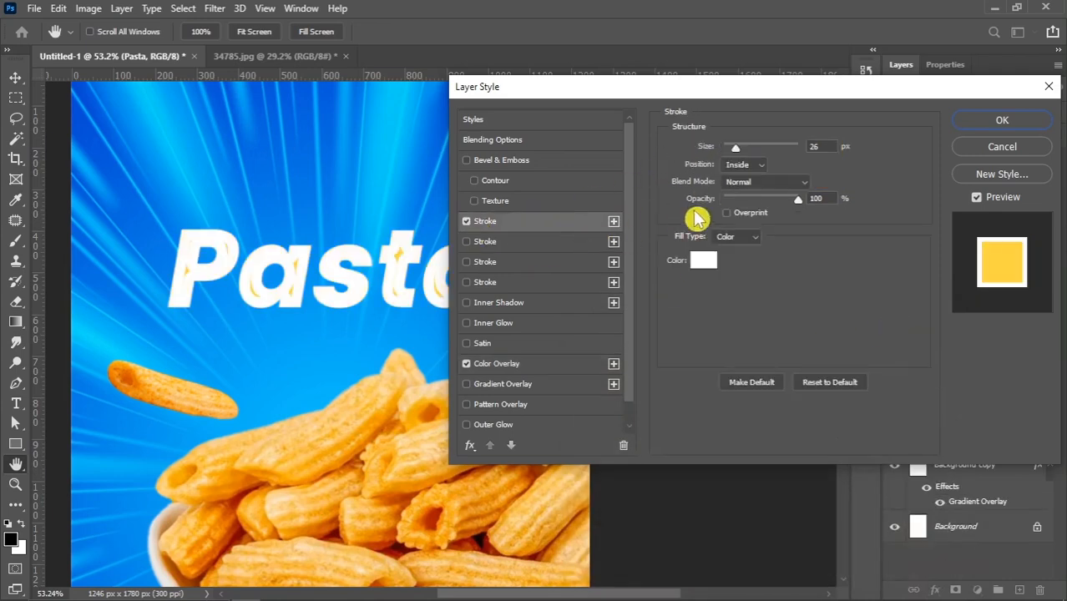
click(739, 165)
click(750, 180)
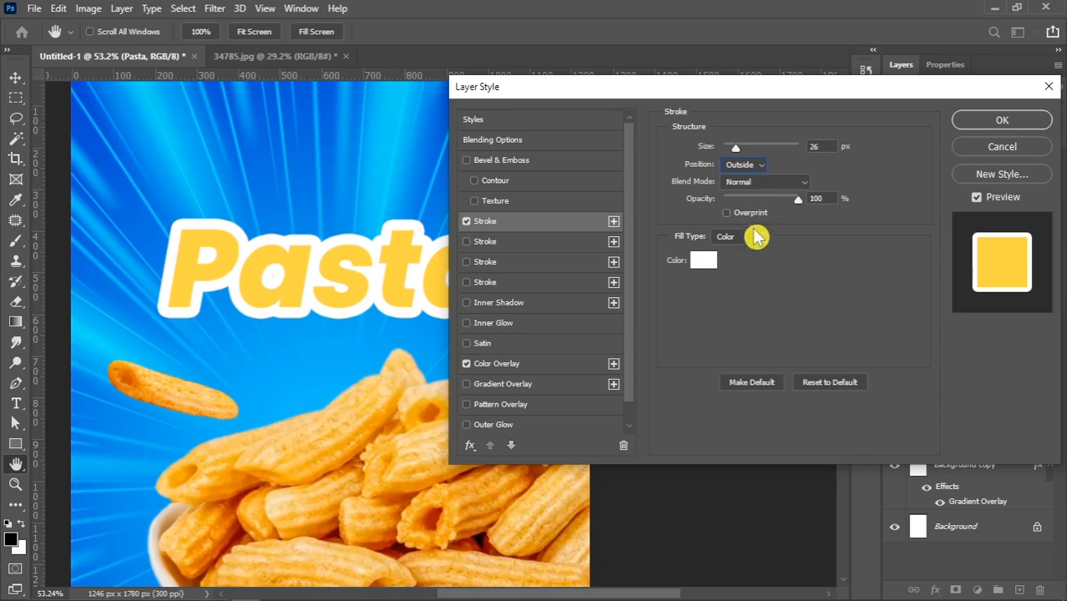
scroll(824, 146, down, 15)
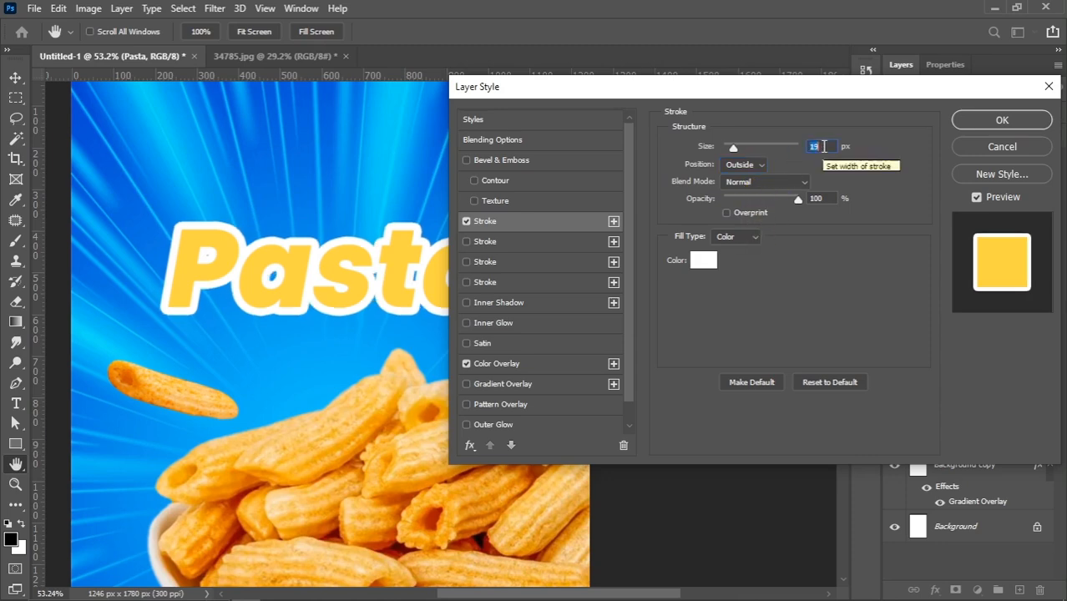
scroll(824, 146, down, 5)
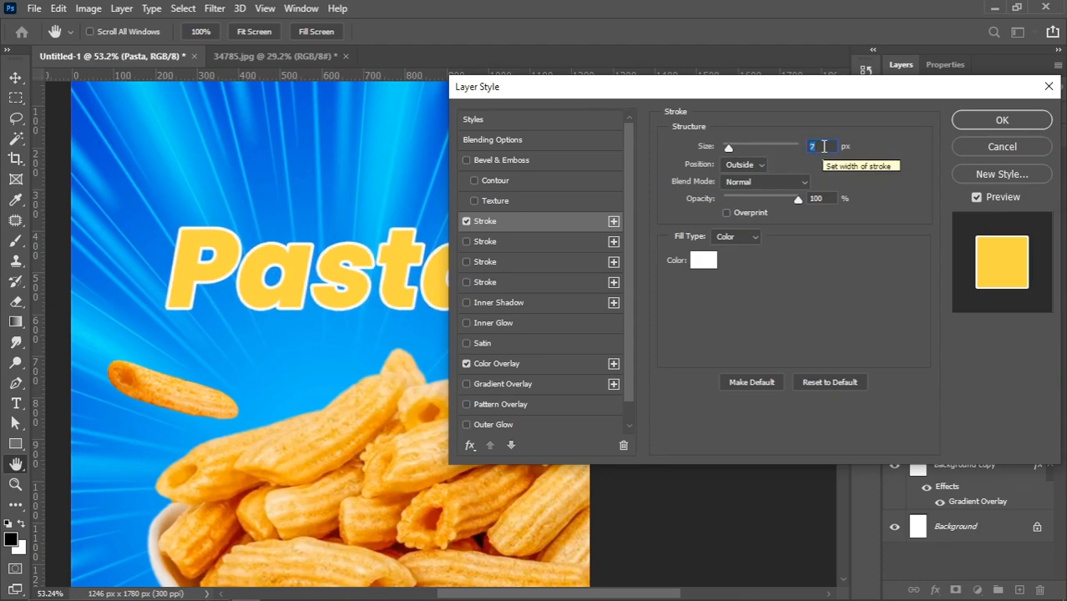
scroll(824, 146, down, 2)
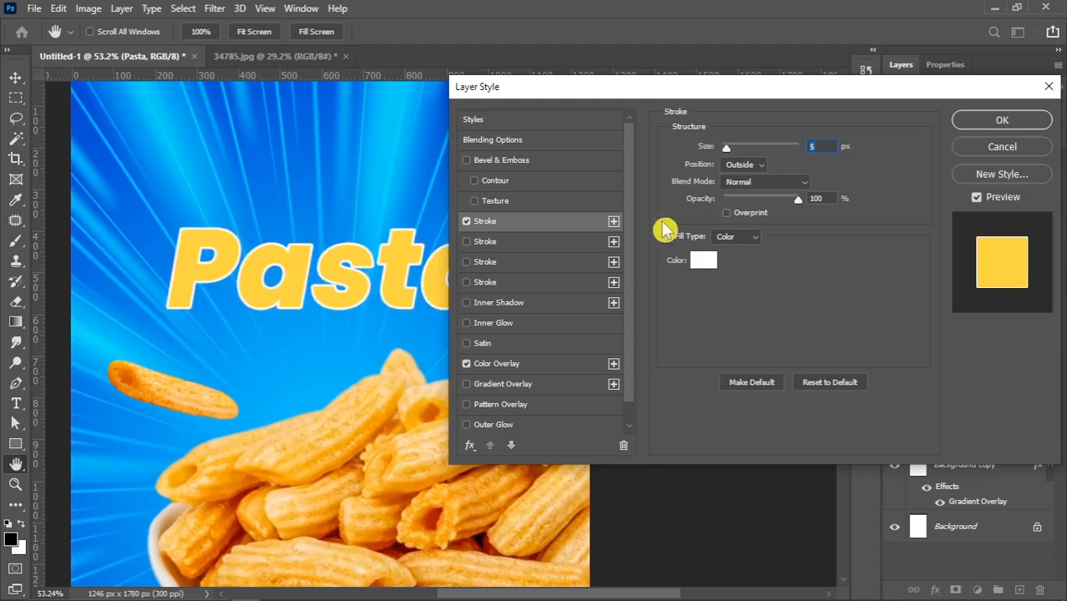
- Enable a second stroke on the Pasta text, positioned outside with a size of 15 px
click(538, 247)
click(744, 166)
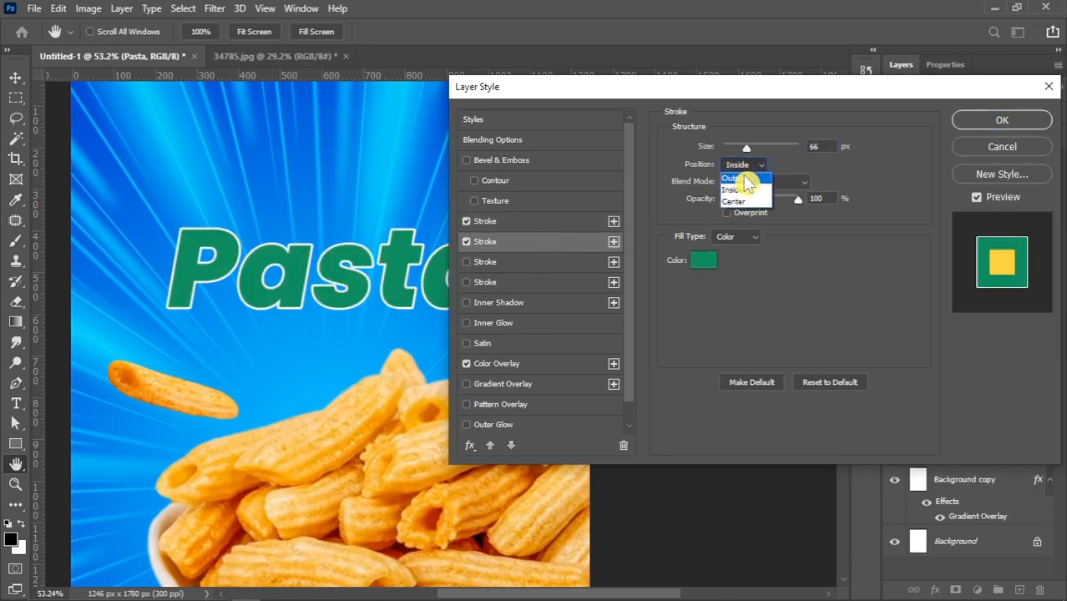
click(745, 178)
drag(747, 149, 724, 148)
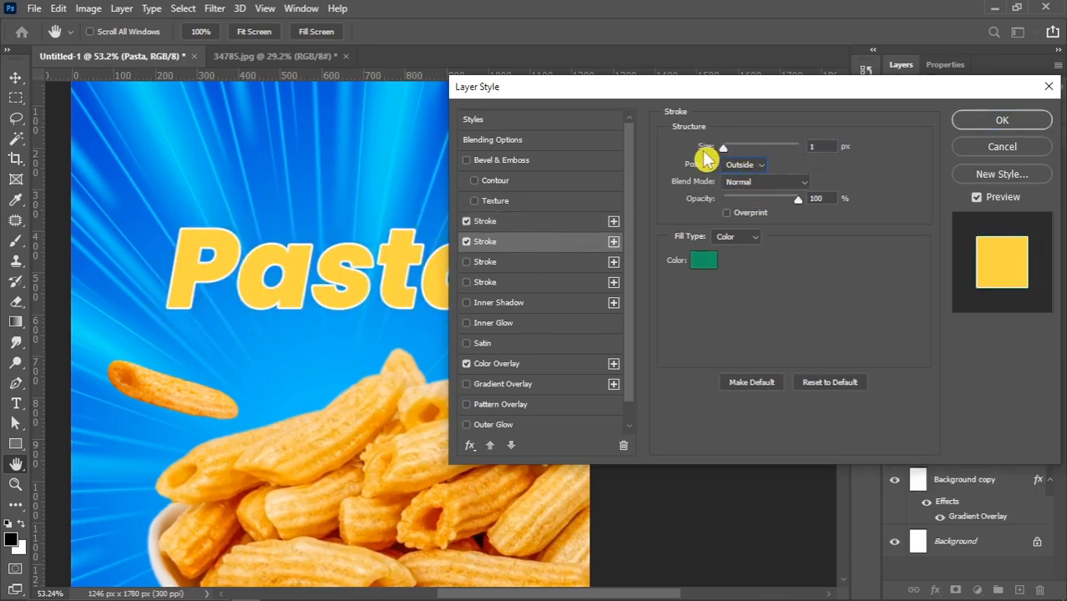
key(Up)
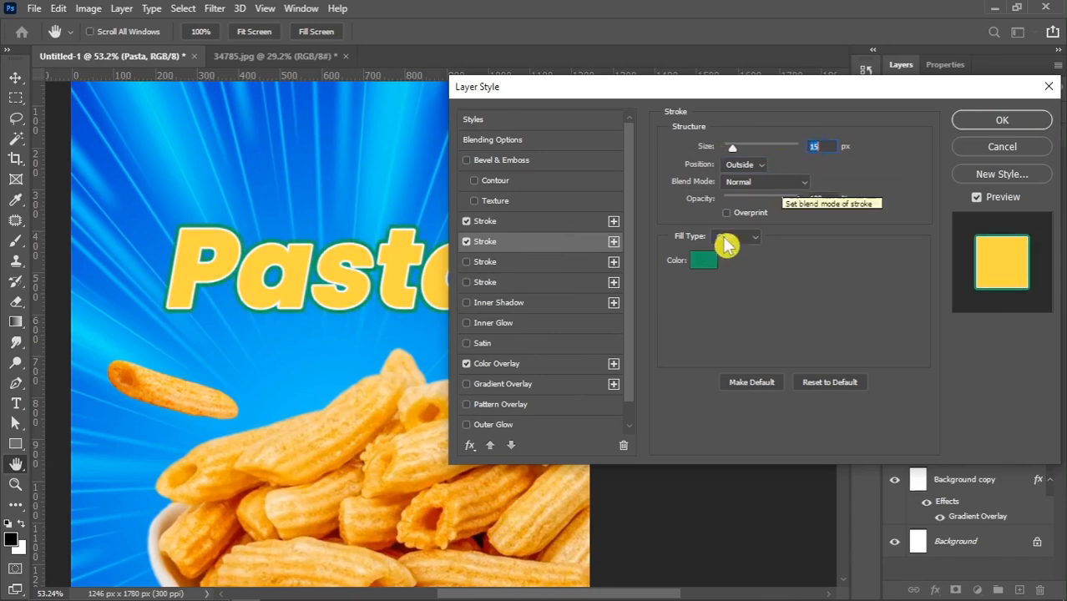
- Colour the second Pasta stroke dark blue 0045c3, reduce its size to 14 px and apply the layer style
click(703, 260)
click(86, 117)
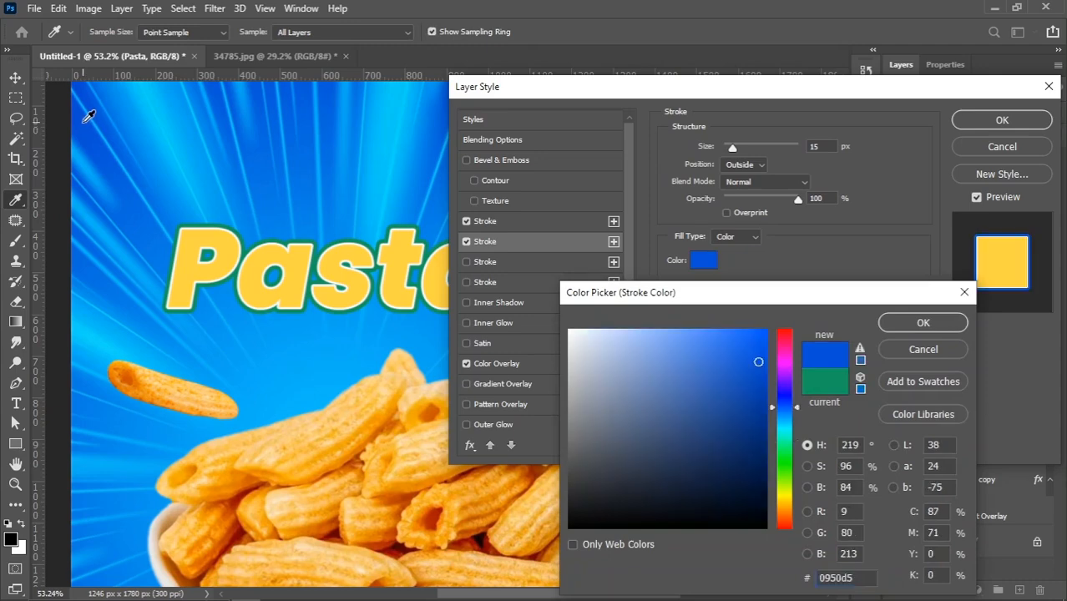
drag(787, 411, 795, 408)
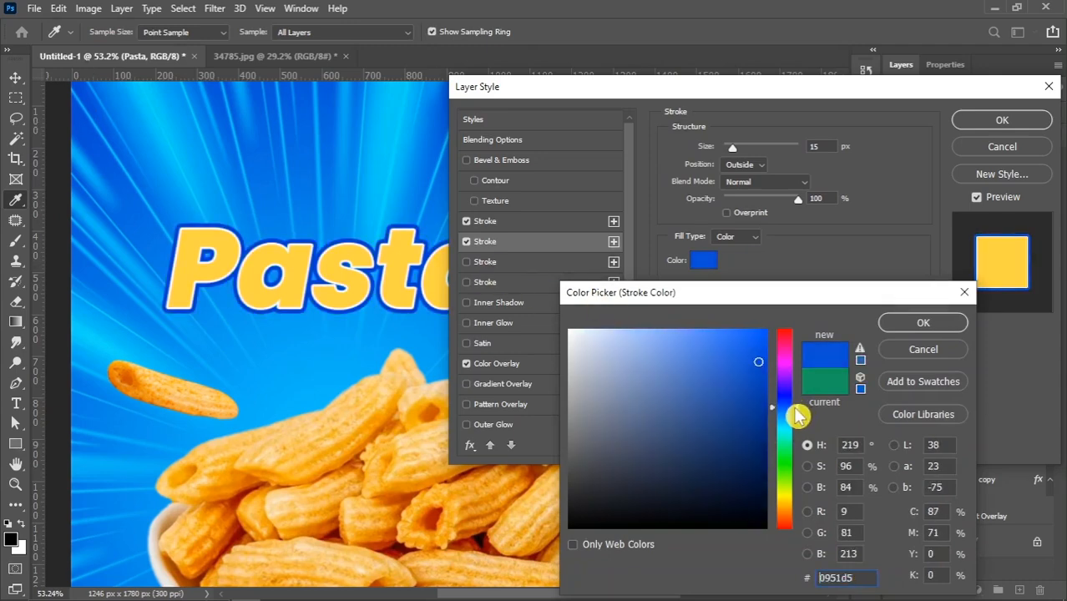
drag(753, 369, 768, 369)
click(760, 376)
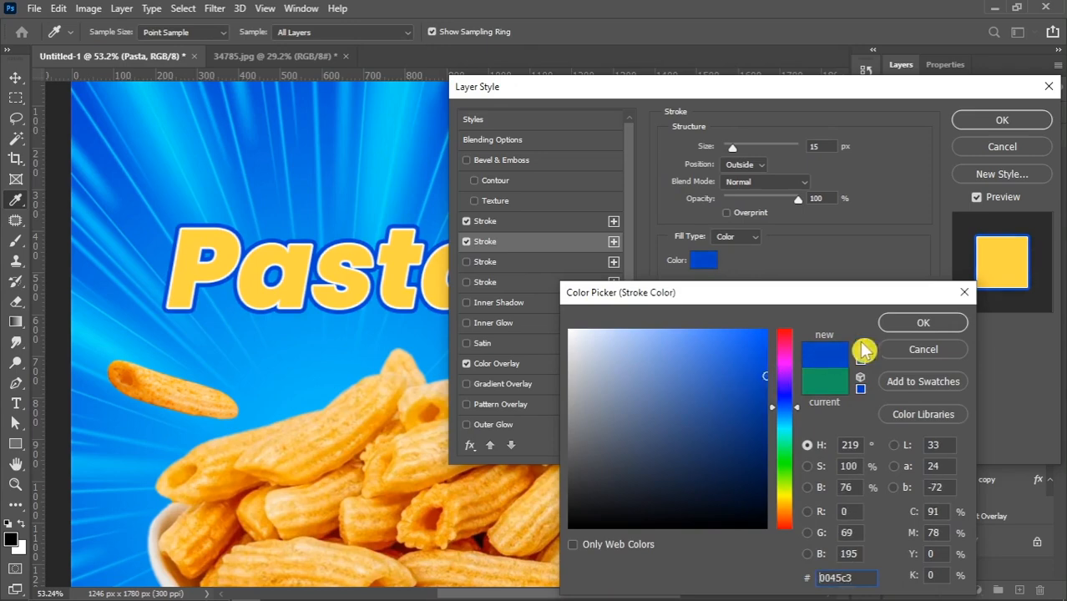
click(919, 324)
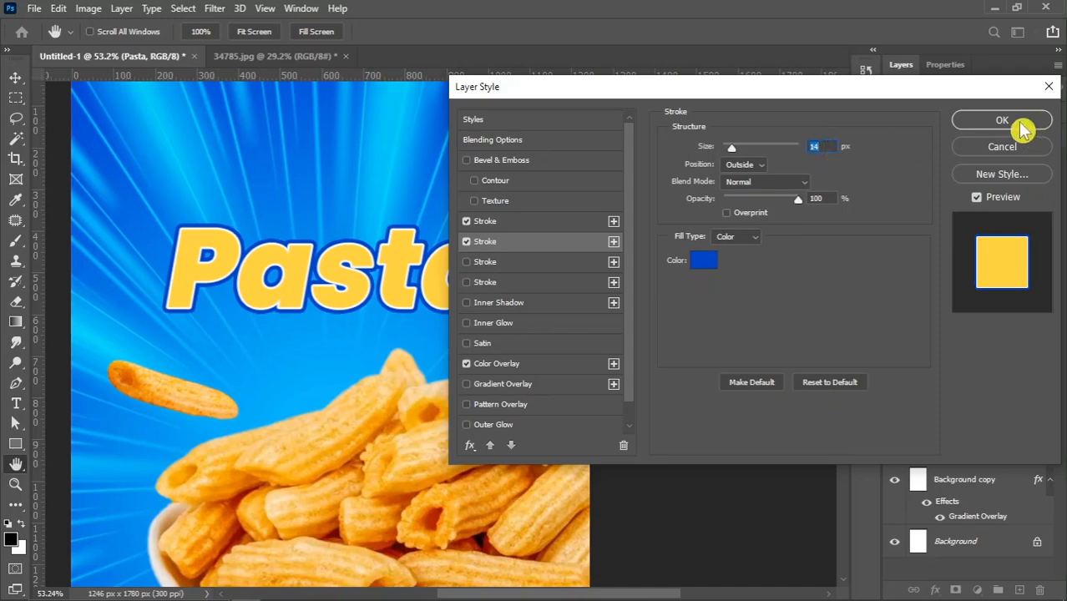
click(1002, 122)
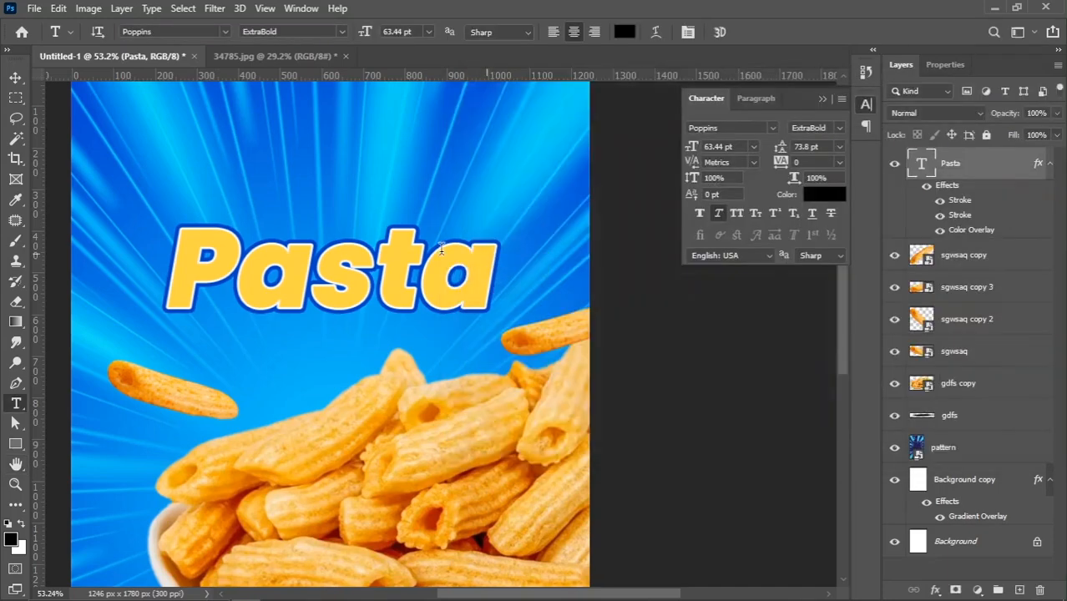
- Duplicate the Pasta text layer and place the copy directly beneath the original title
scroll(386, 239, down, 1)
click(15, 77)
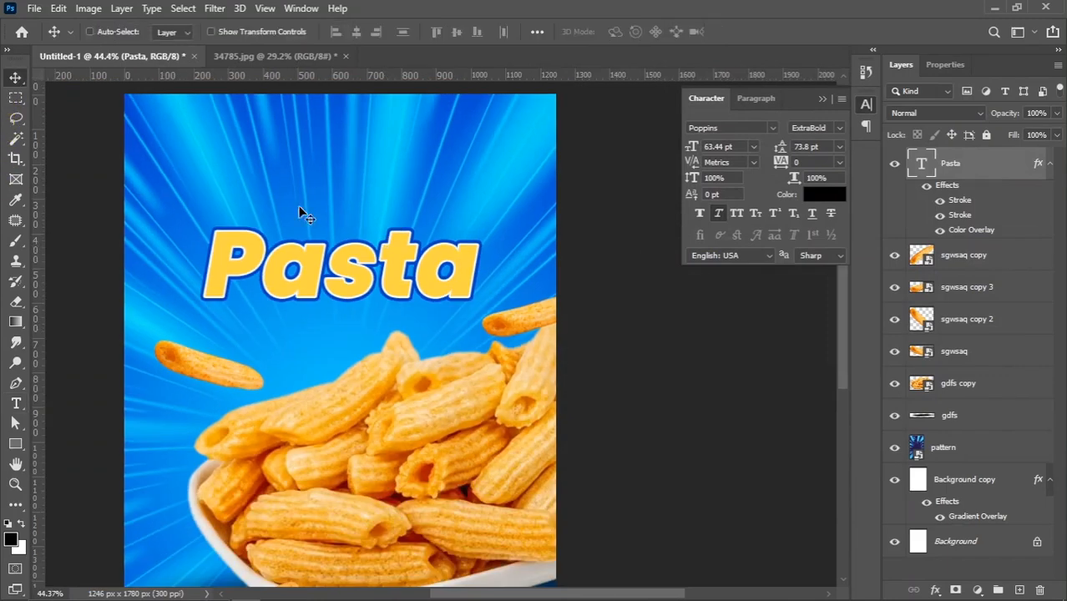
scroll(373, 194, down, 1)
scroll(485, 265, up, 2)
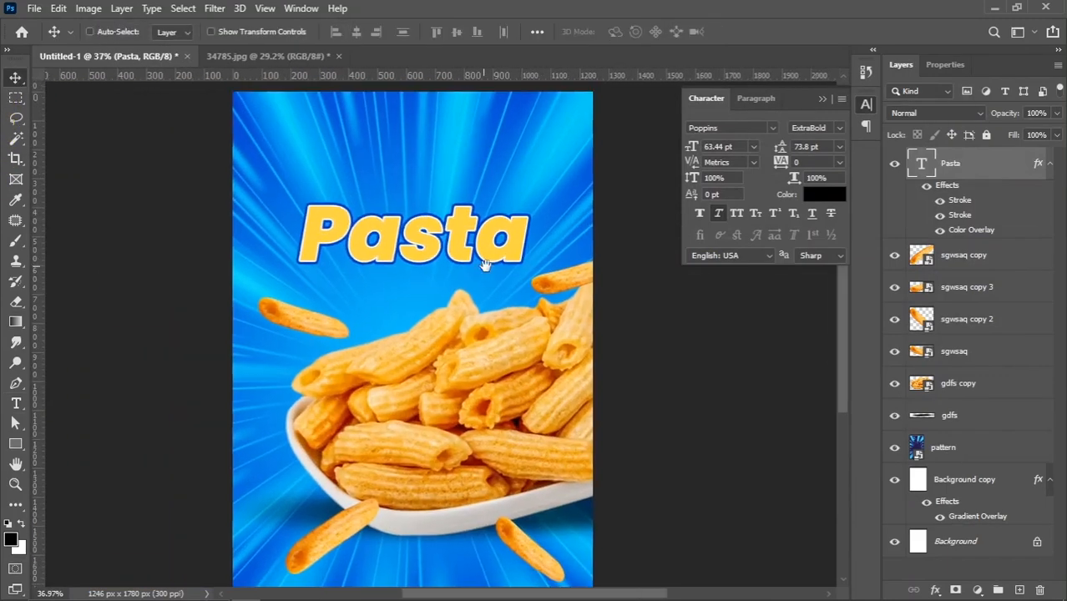
drag(988, 173, 1021, 589)
drag(458, 242, 451, 294)
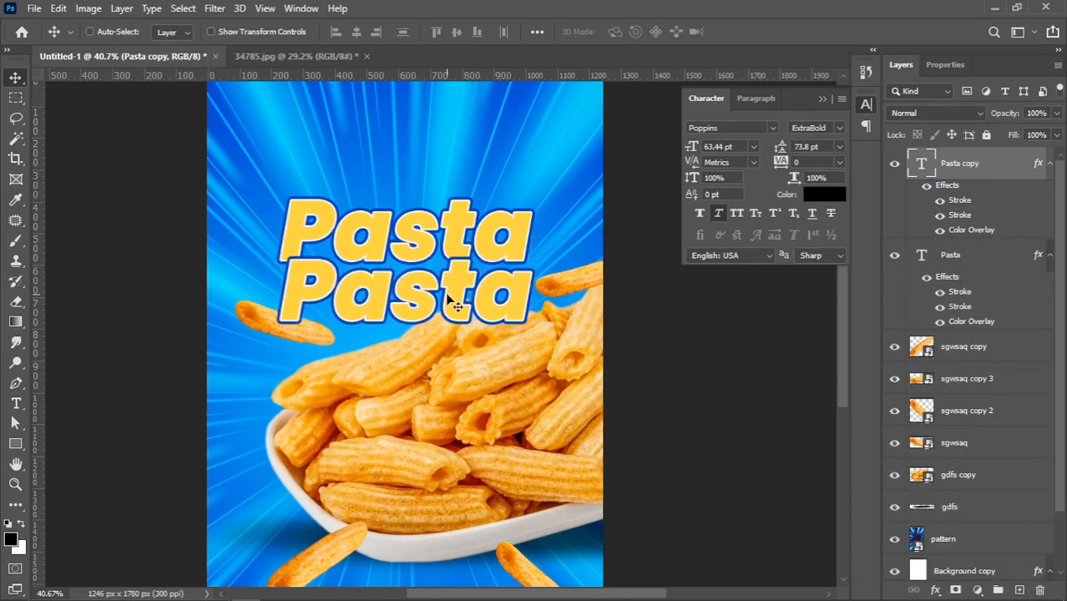
- Set the lower text copy to Poppins Bold and replace its wording with "Mockup"
click(835, 127)
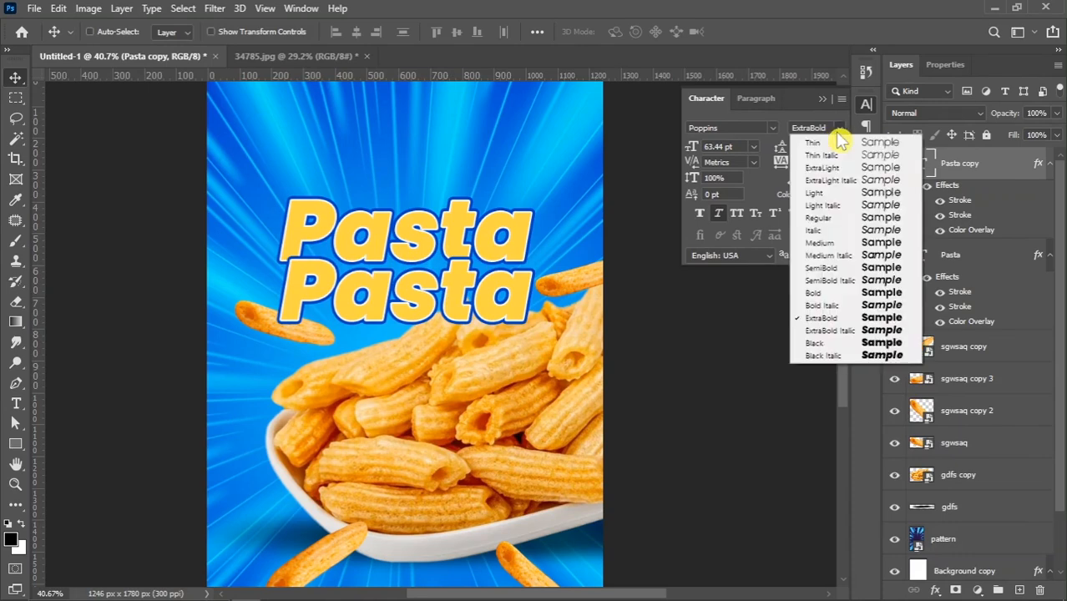
click(814, 292)
key(t)
click(441, 293)
double_click(441, 292)
text(Mockup)
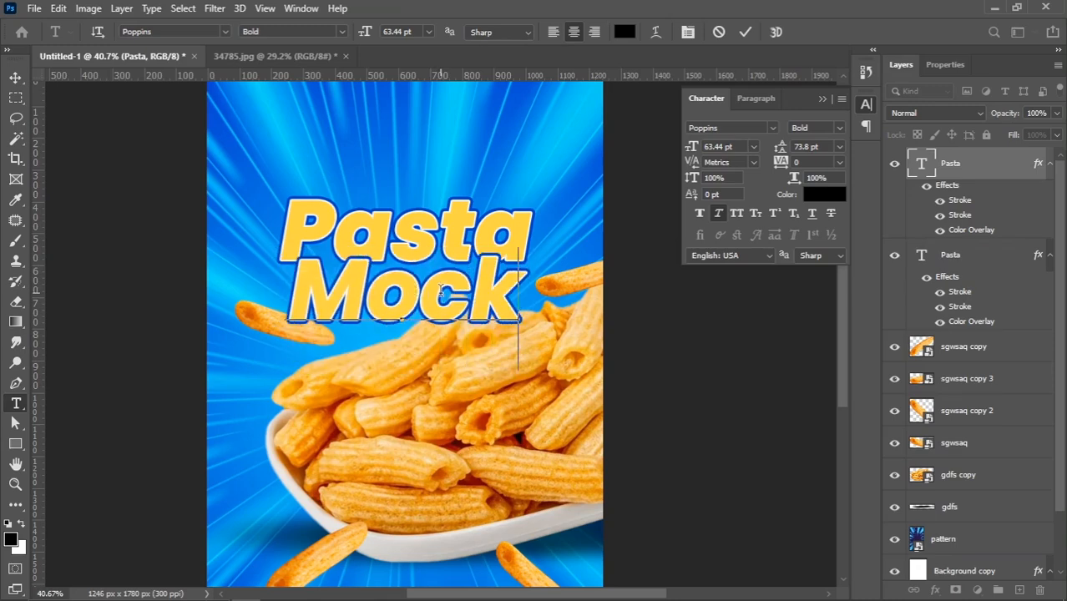
- Scale the Mockup text down to about 51% so it sits centred just below the Pasta title
click(15, 77)
key(ctrl+t)
drag(578, 371, 490, 328)
scroll(493, 295, up, 2)
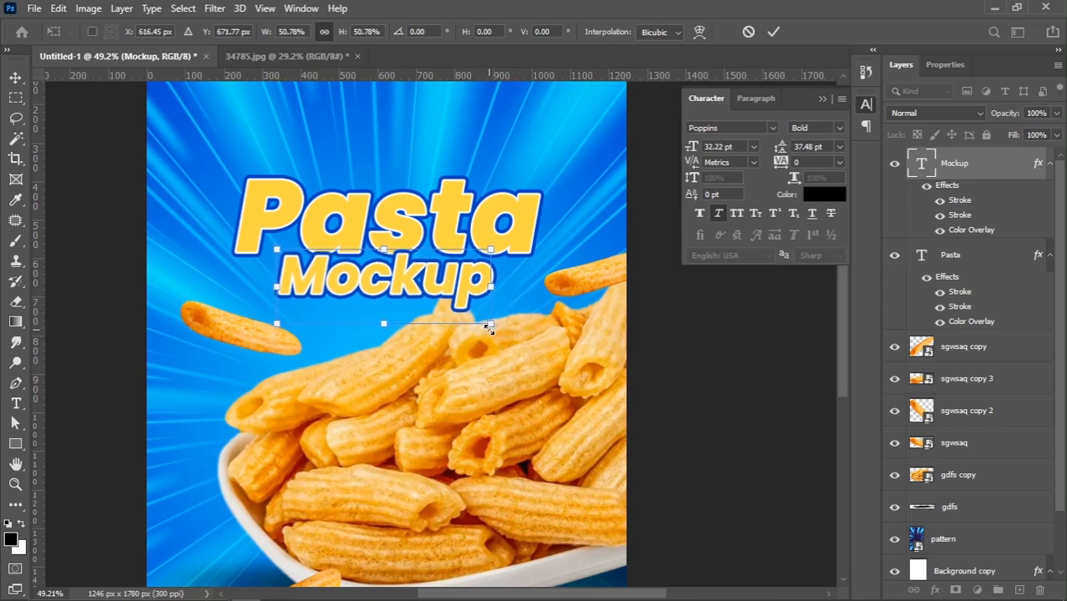
key(Return)
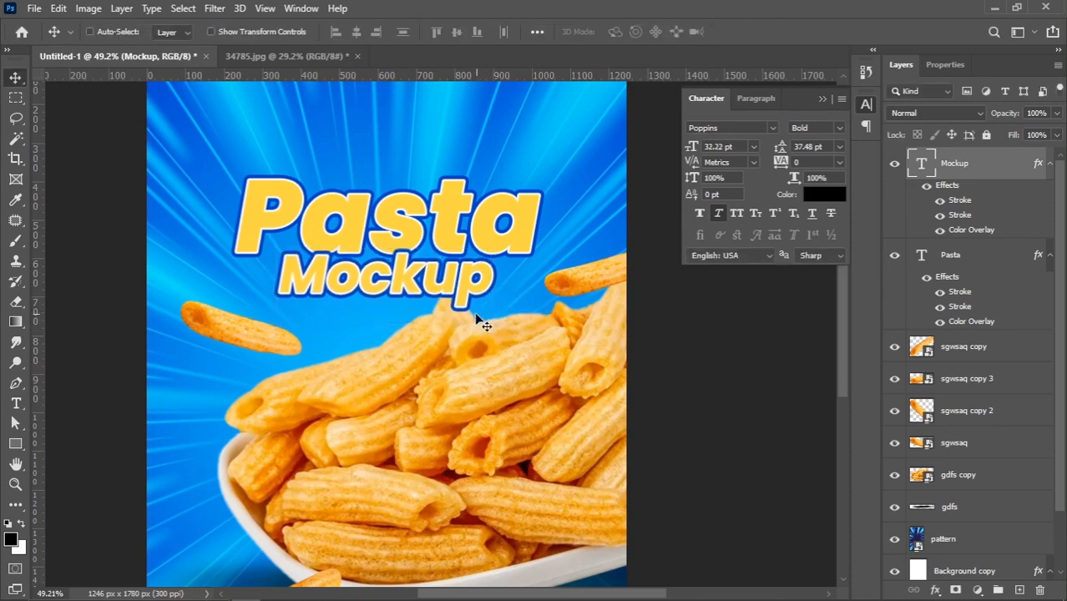
- Change the Mockup layer's Color Overlay to dark blue 0045c3
scroll(484, 230, up, 2)
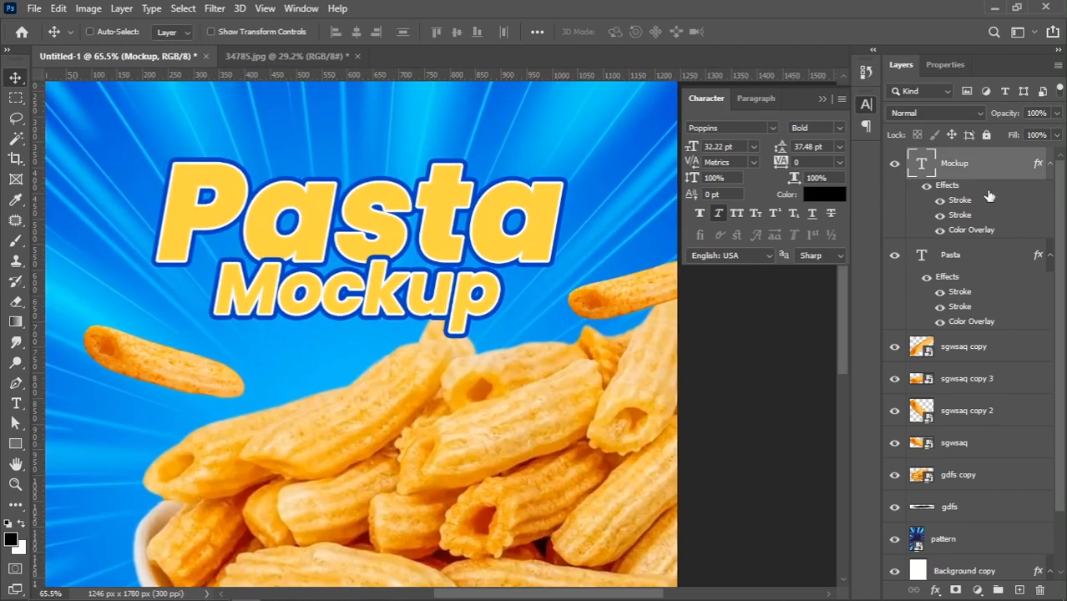
double_click(1001, 172)
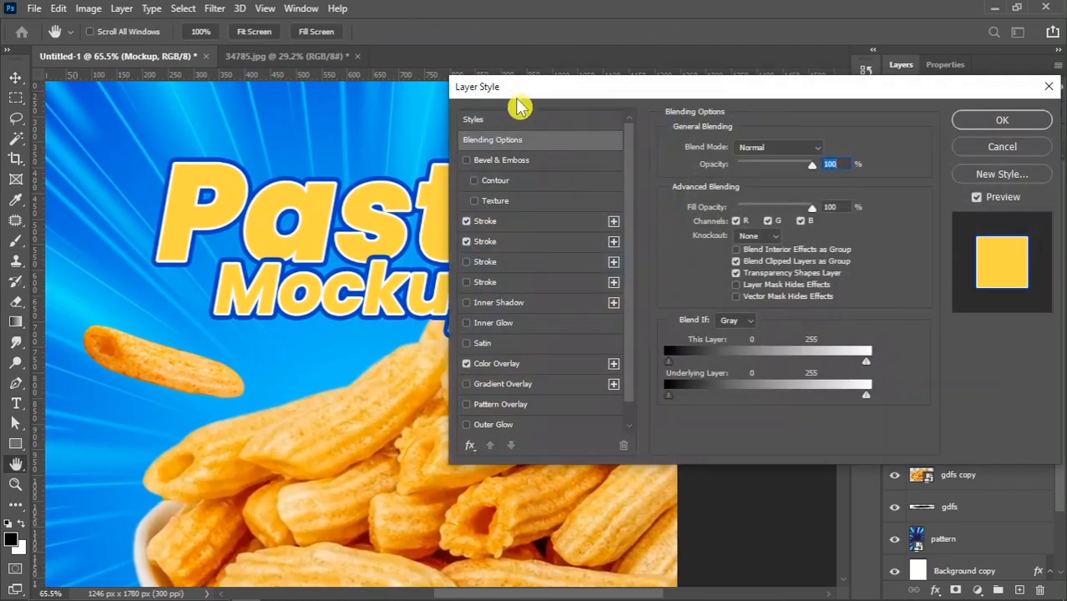
drag(522, 84, 603, 67)
click(593, 342)
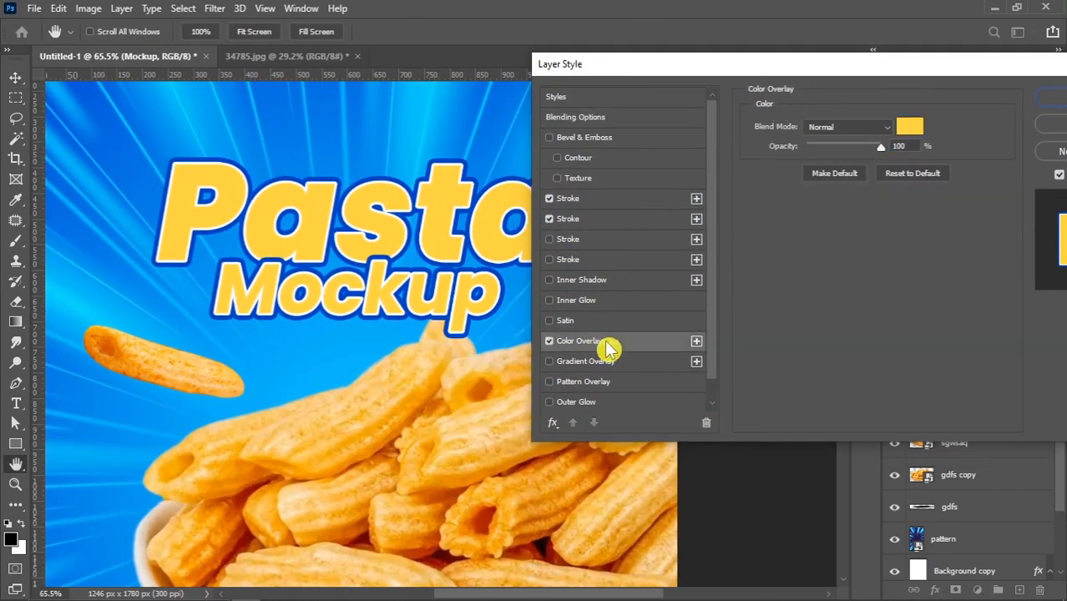
click(909, 126)
text(0045c3)
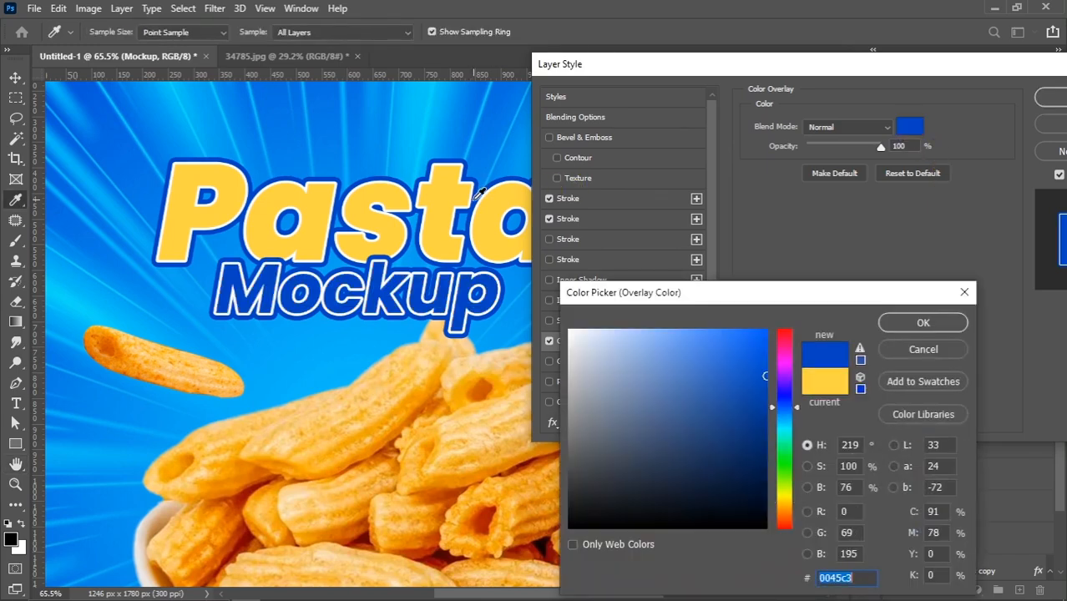
click(918, 323)
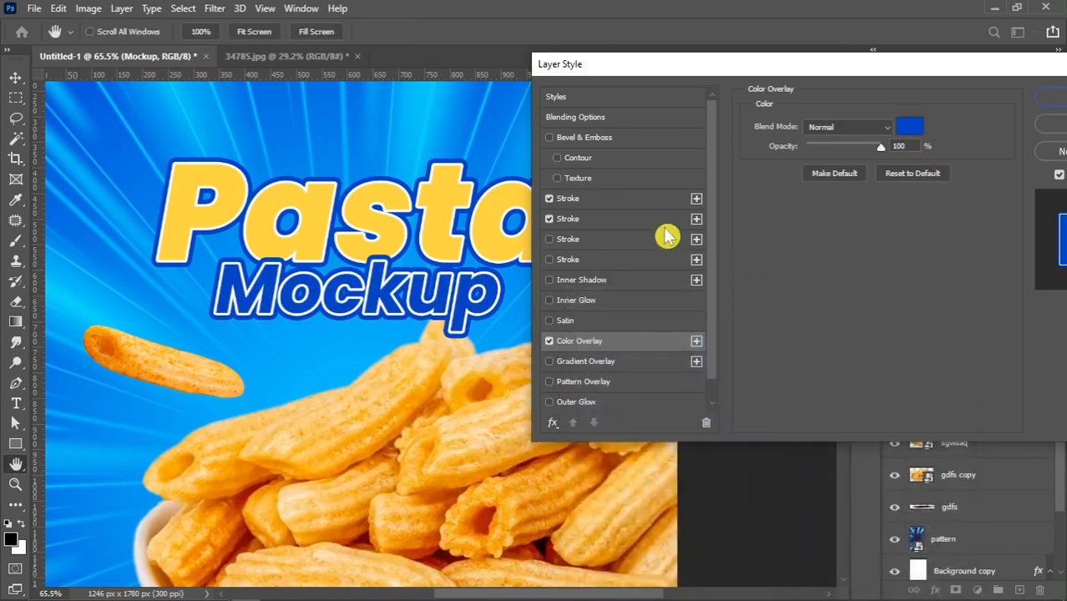
- Change the outer 14 px stroke of the Mockup text to yellow ffd543, sampled from the Pasta lettering
click(574, 204)
click(574, 219)
click(789, 238)
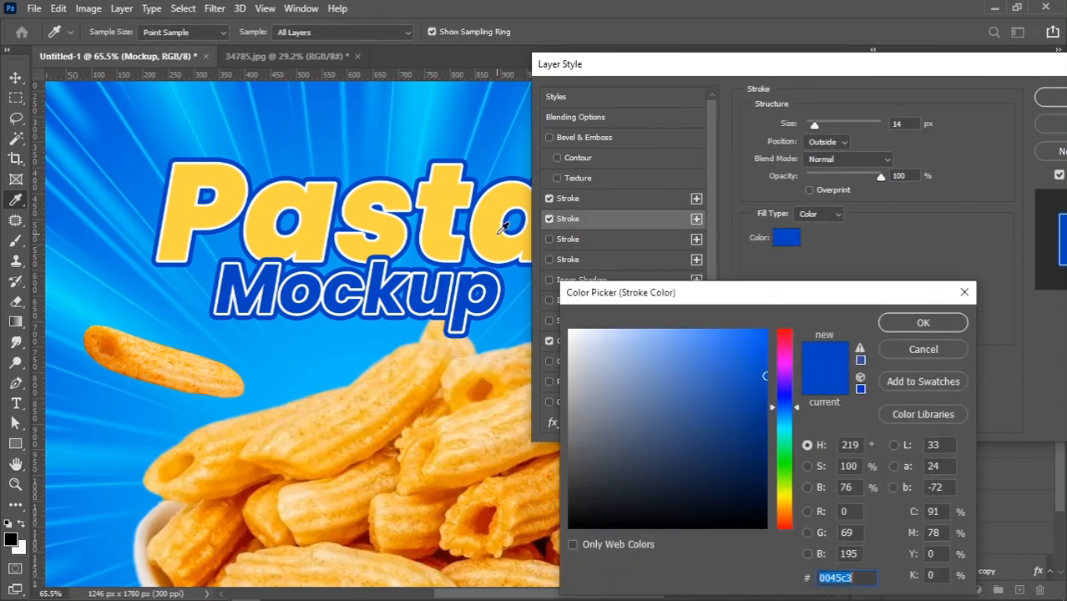
click(496, 234)
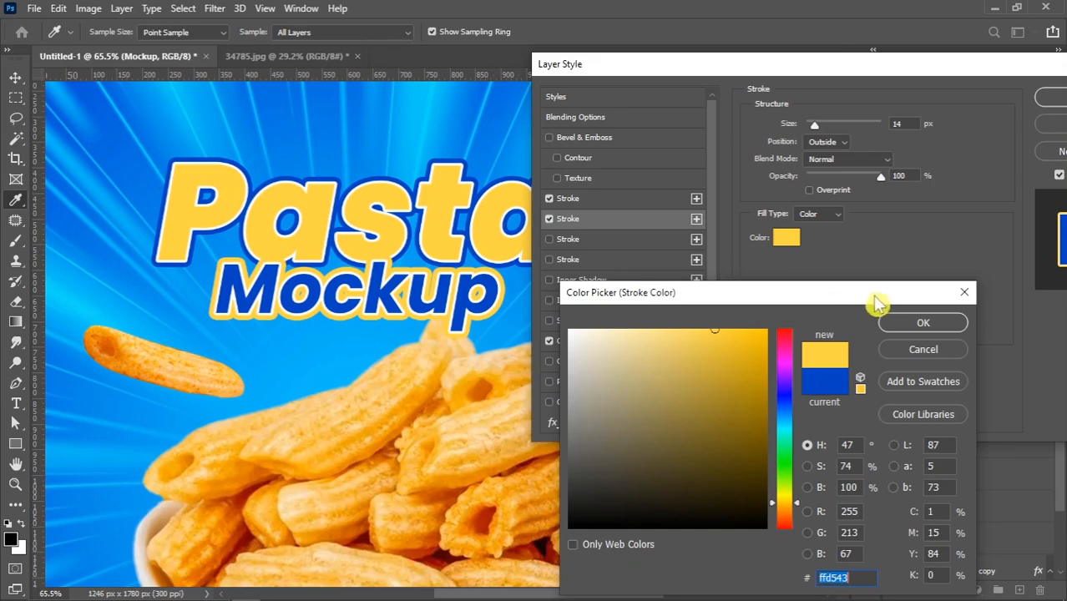
click(923, 322)
click(1050, 99)
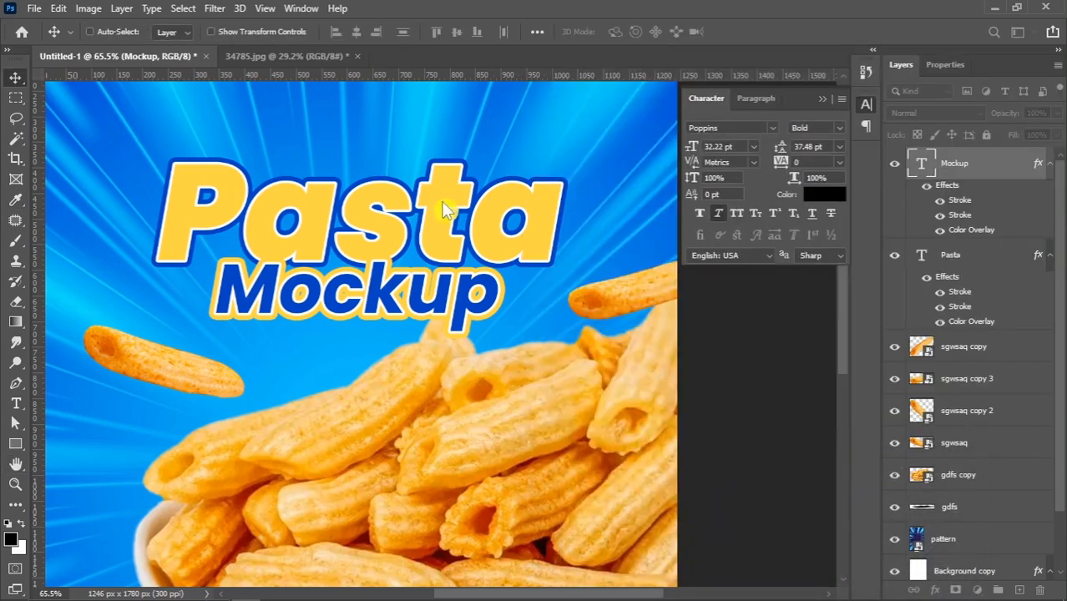
- Align the Pasta and Mockup text layers on their horizontal centres and move them together slightly higher on the poster
key(ctrl+0)
right_click(490, 241)
shift+click(500, 251)
click(356, 34)
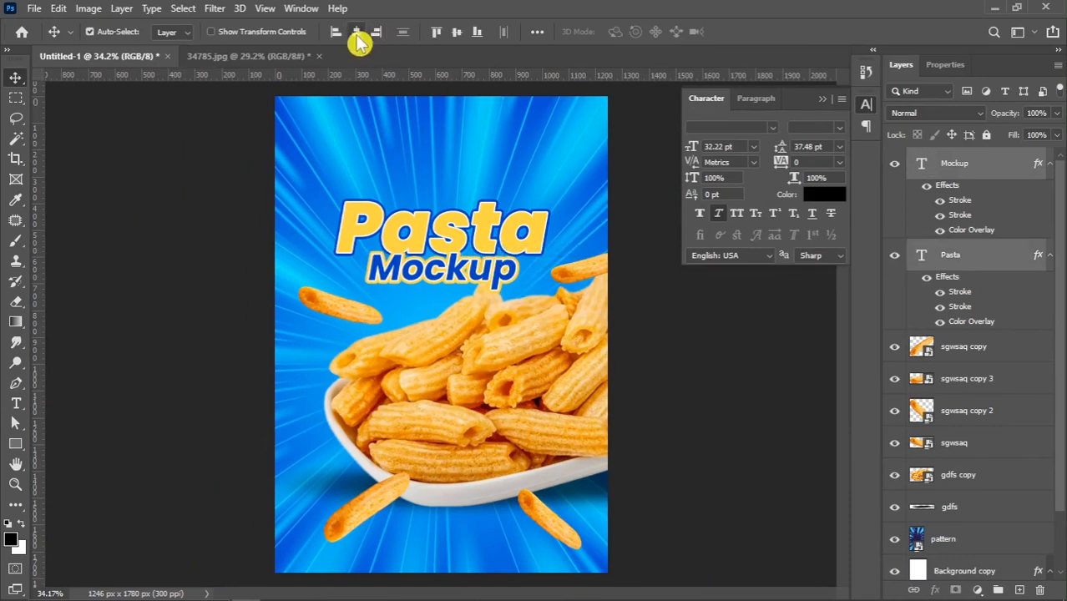
drag(477, 259, 477, 240)
- Nudge the Mockup text up a little so it sits tighter beneath the Pasta title
right_click(482, 248)
click(497, 258)
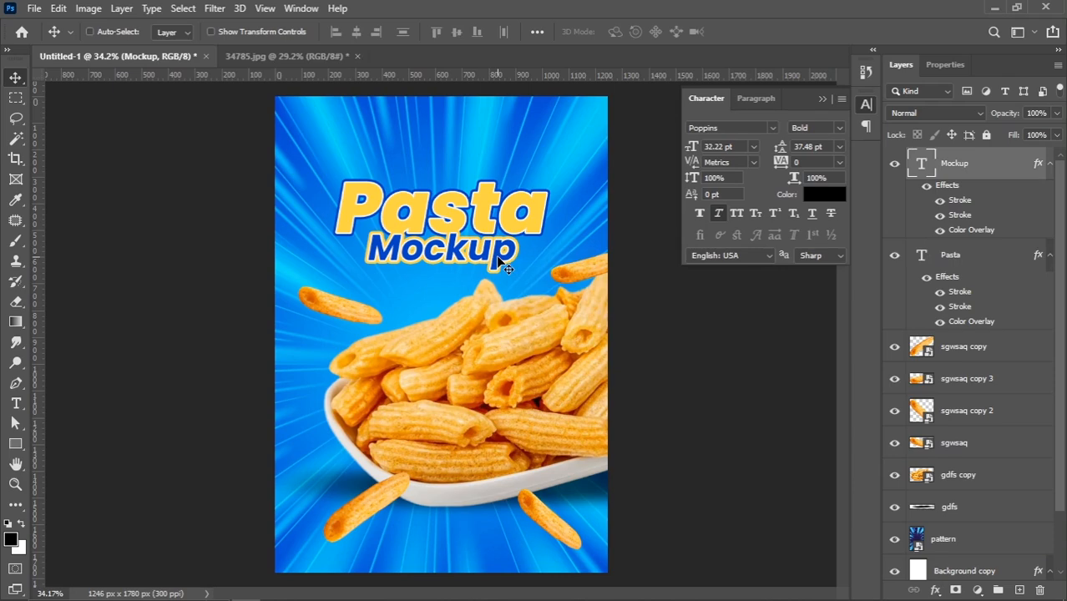
key(shift+Up)
key(shift+Up)
key(shift+Down)
key(shift+Down)
key(Up)
key(Up)
key(Up)
key(Up)
- Group the Pasta and Mockup text layers together
shift+click(505, 237)
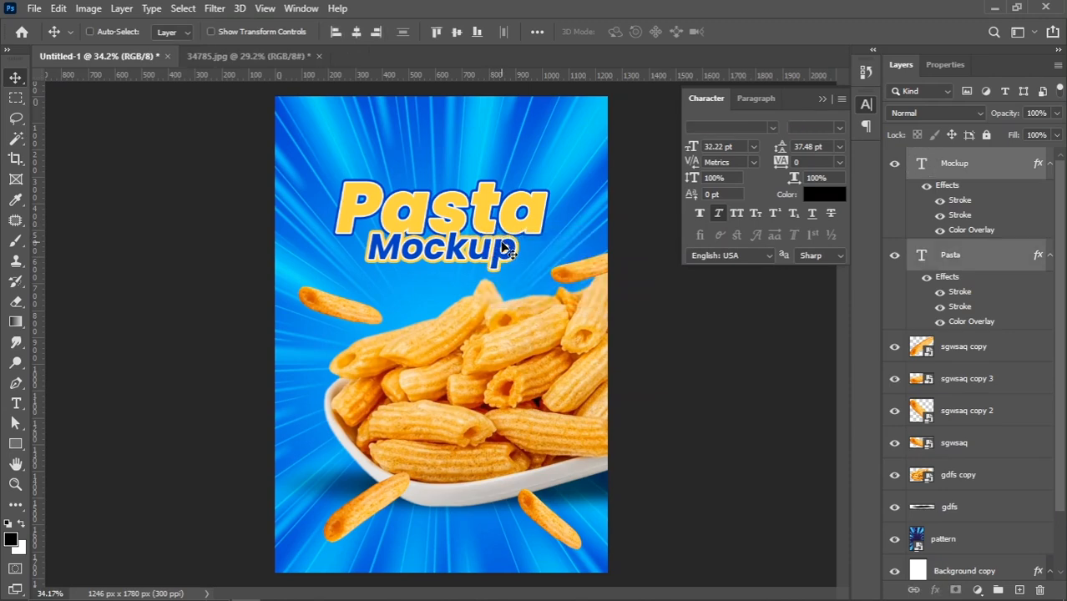
right_click(1008, 174)
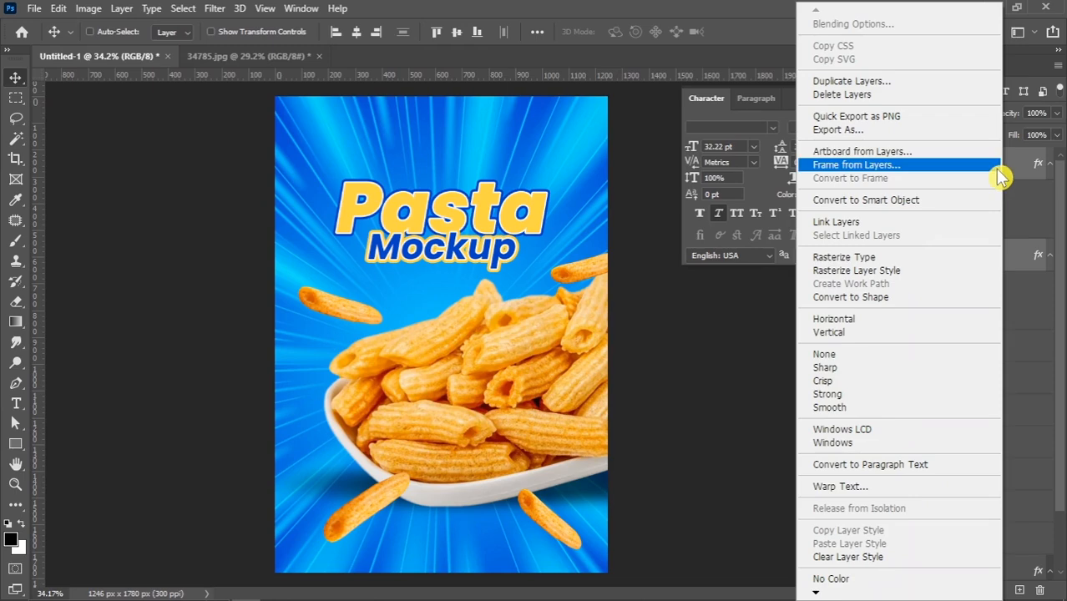
click(1004, 171)
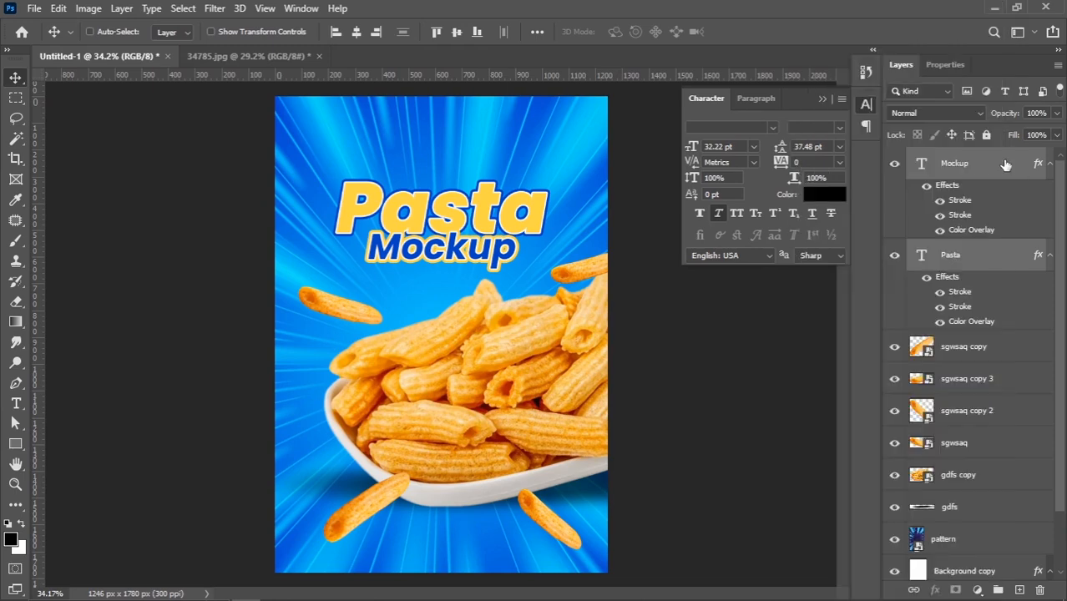
drag(982, 164, 997, 589)
click(896, 158)
click(896, 158)
- Centre the title group horizontally on the canvas and enlarge it slightly, to about 101%
key(ctrl+a)
click(357, 40)
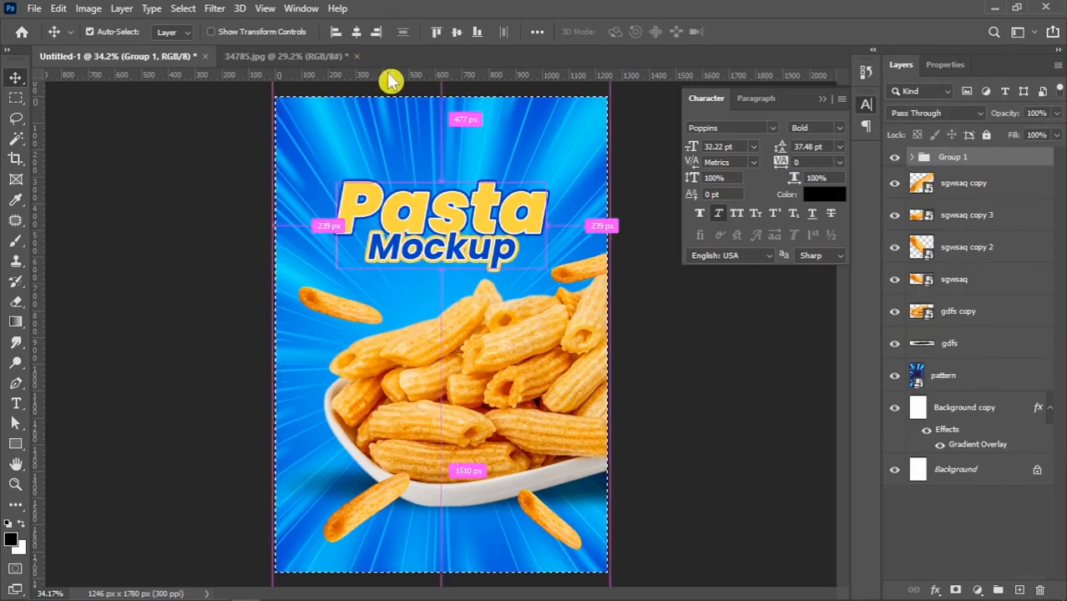
key(ctrl+d)
key(ctrl+t)
drag(547, 182, 546, 182)
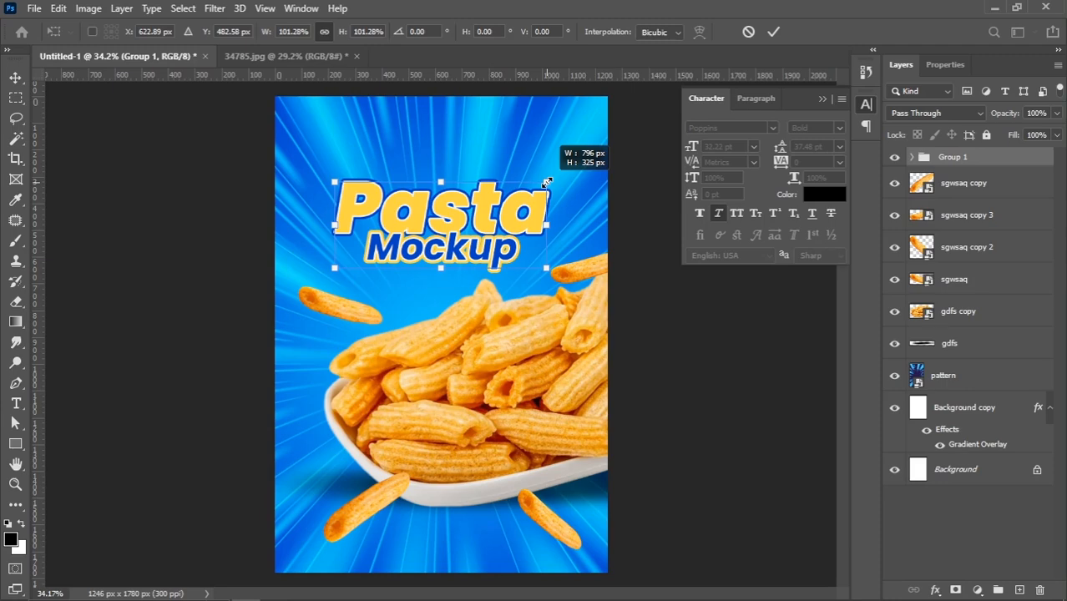
key(Return)
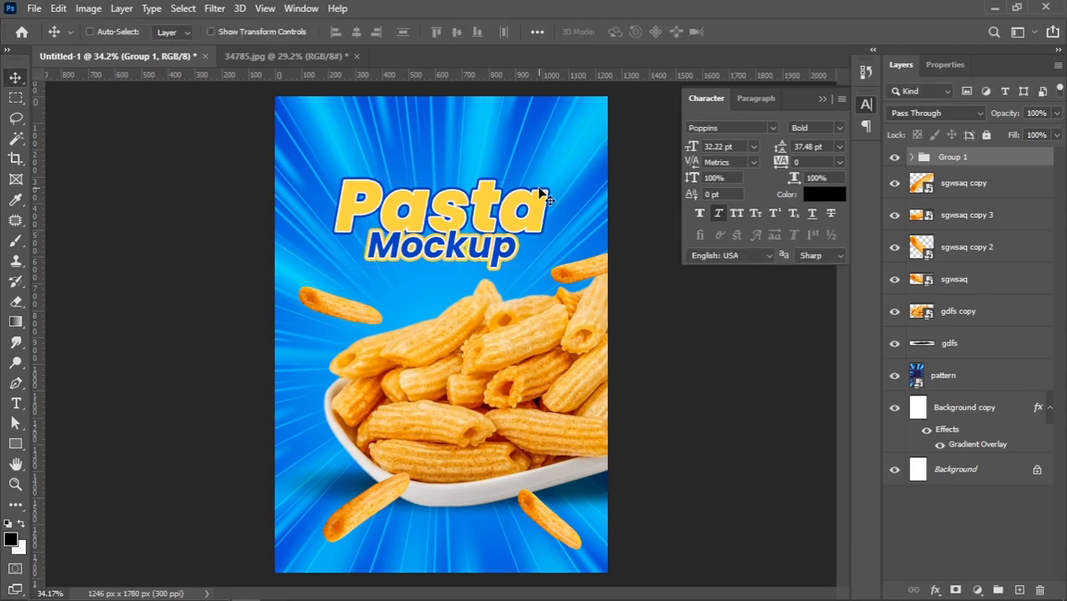
- Draw a circle about 183 px across above the Pasta title with the Ellipse tool and fill it with dark blue
scroll(498, 236, up, 2)
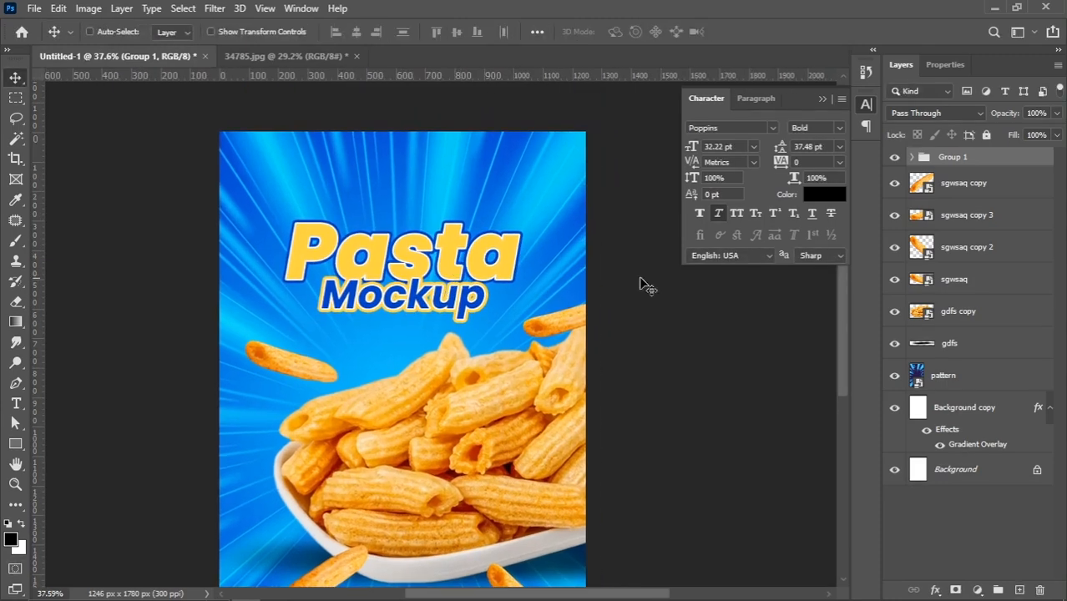
right_click(14, 448)
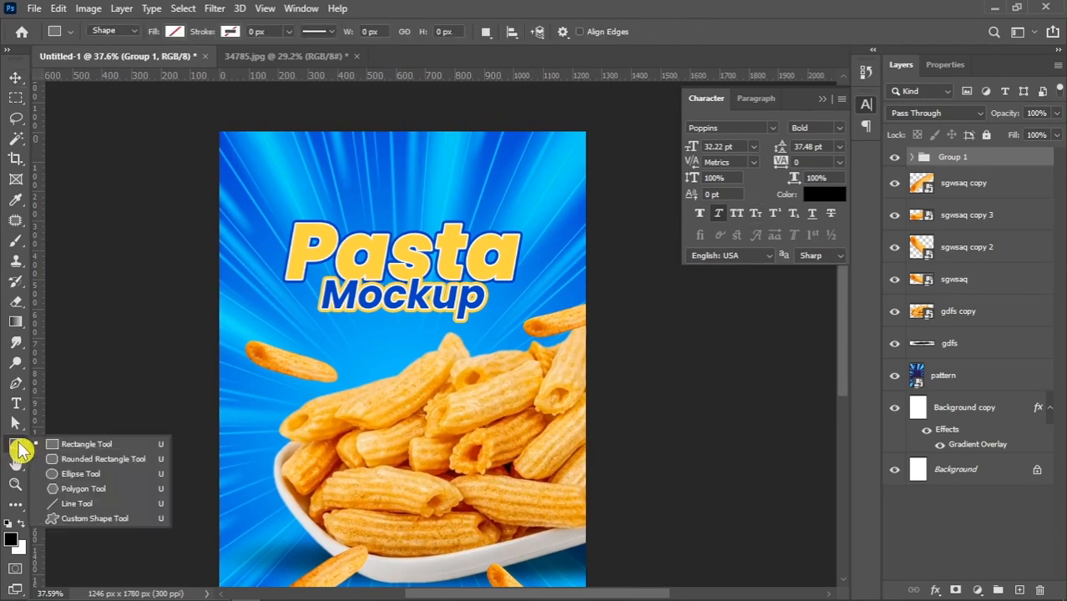
click(72, 473)
scroll(425, 222, up, 2)
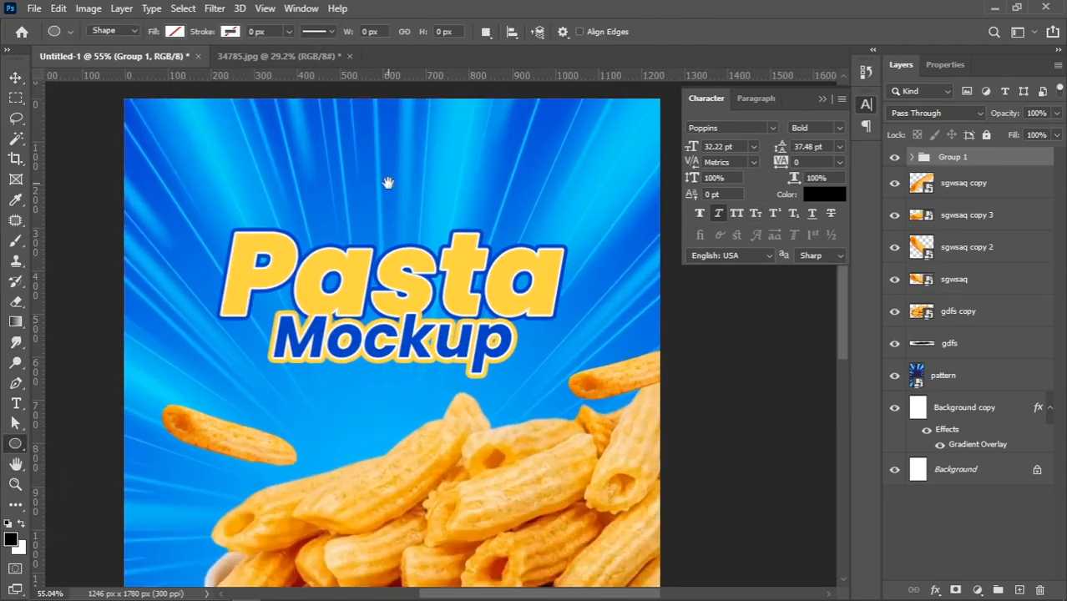
drag(344, 188, 422, 267)
click(174, 32)
click(93, 109)
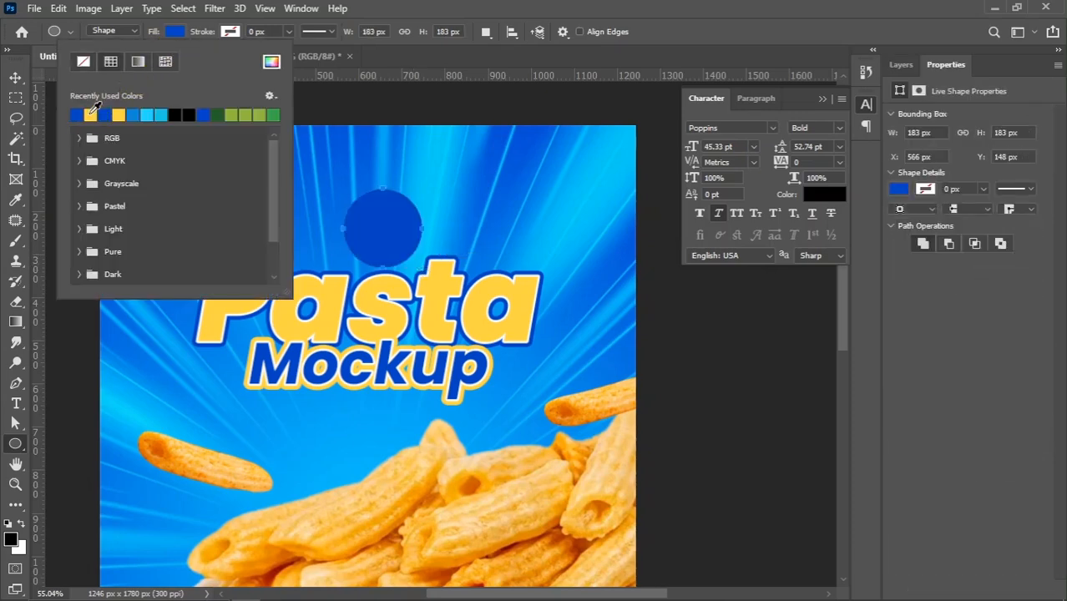
- Add a white 5 px outside stroke to the blue circle through its blending options
click(17, 79)
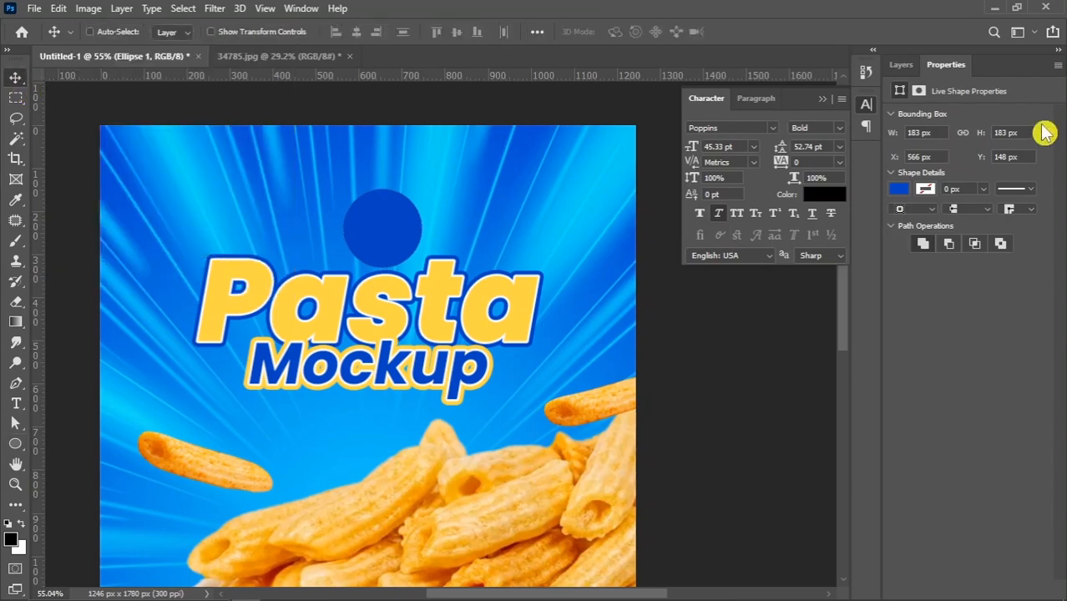
click(898, 66)
right_click(1005, 165)
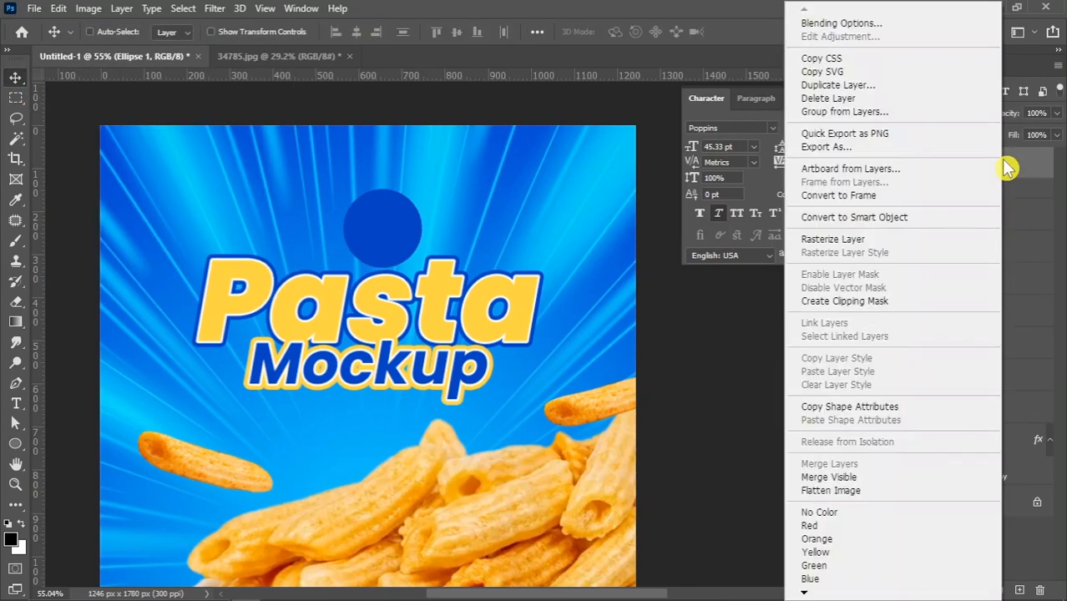
click(843, 23)
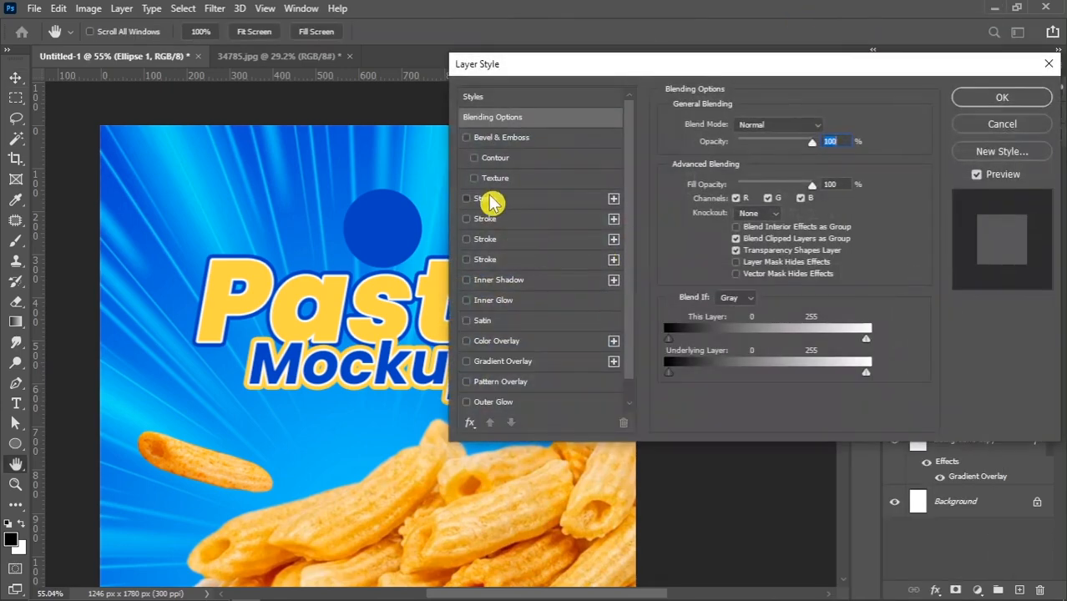
click(489, 201)
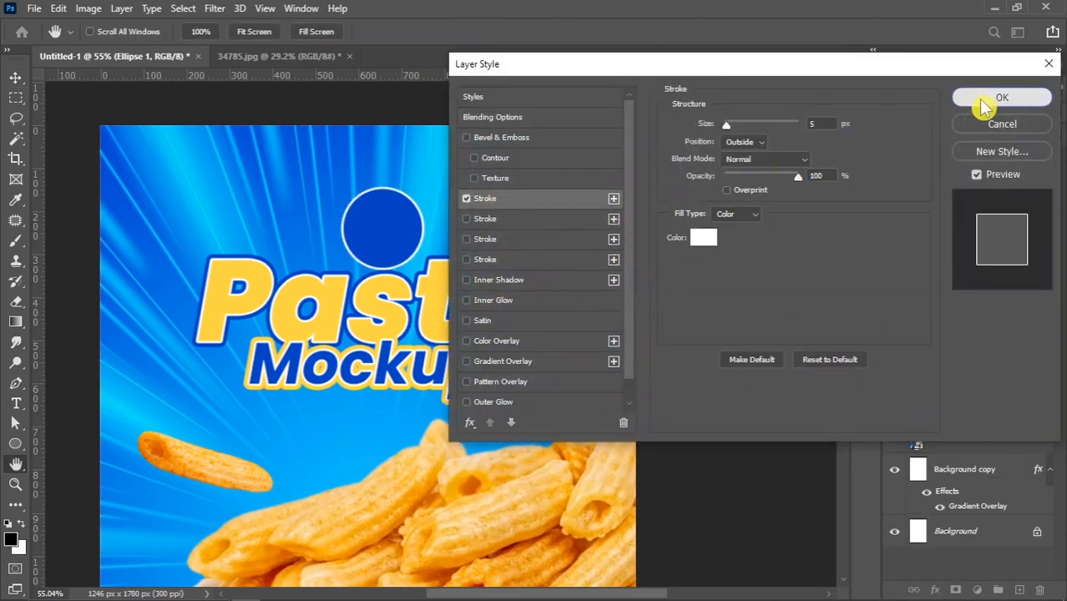
click(1001, 98)
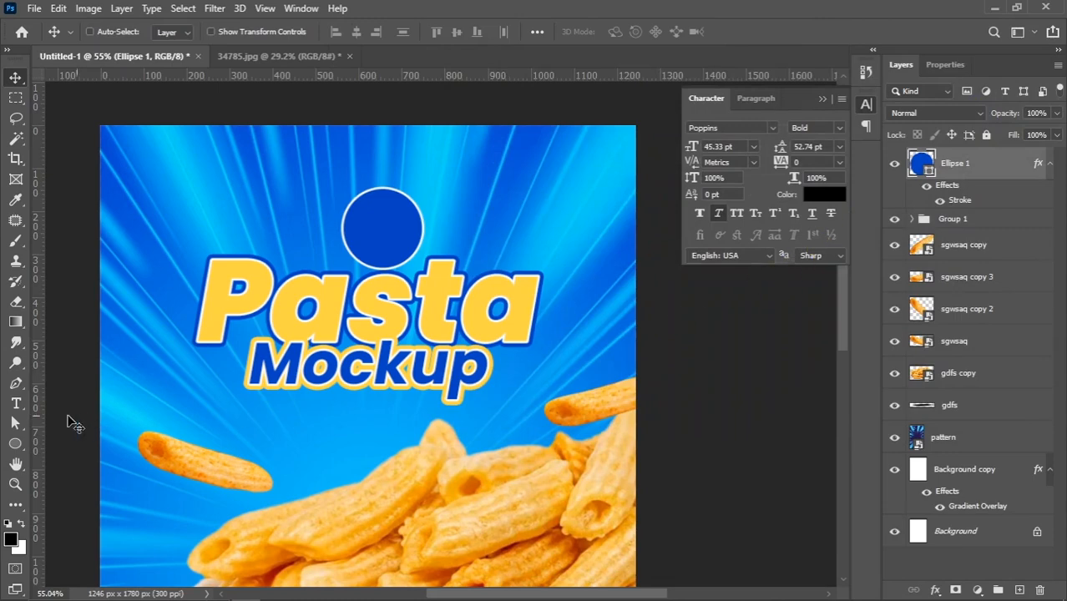
- Add a text layer reading "Ps" beside the blue circle
click(16, 404)
click(457, 228)
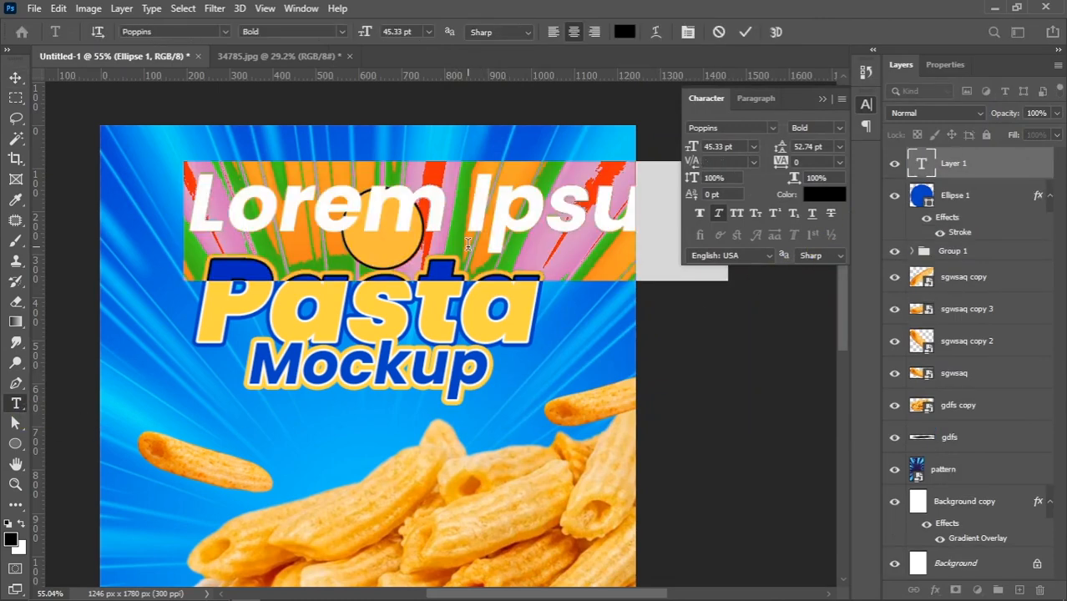
text(Ps)
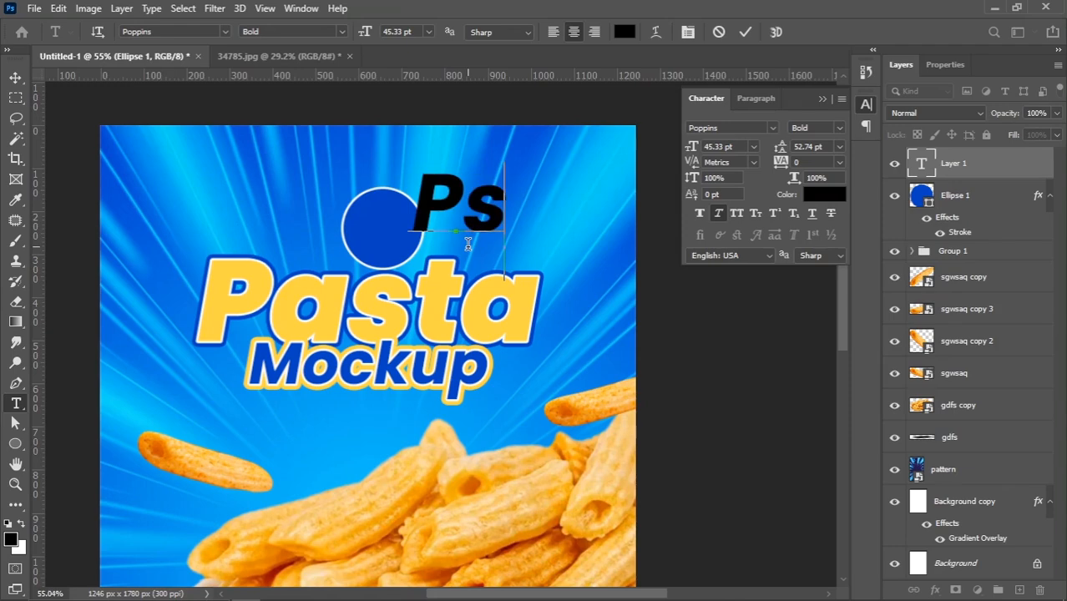
- Turn off faux italic for the Ps text and set its colour to white
drag(412, 212, 508, 214)
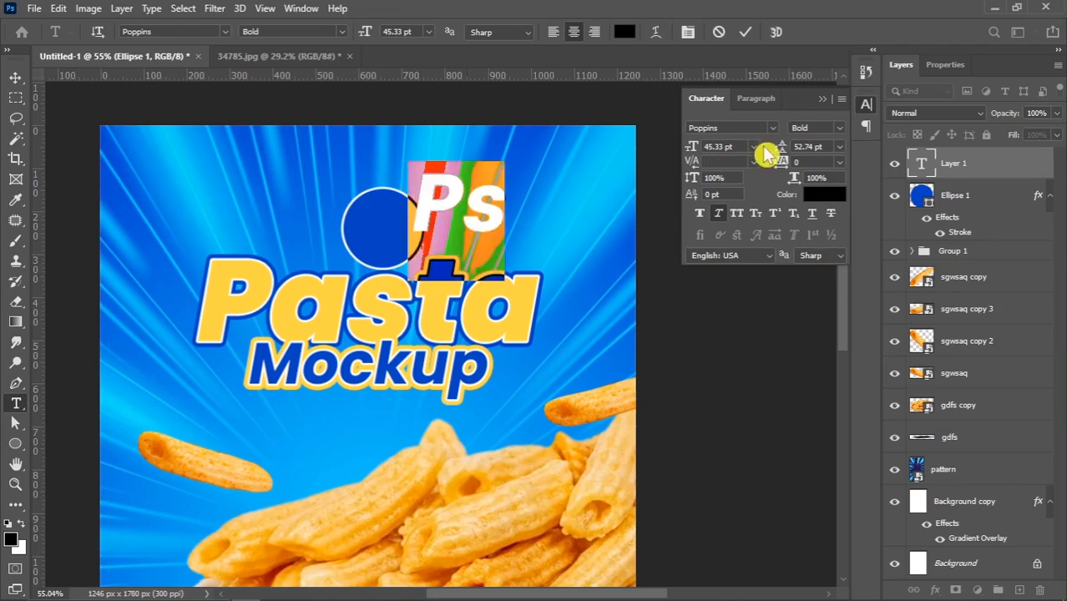
click(719, 217)
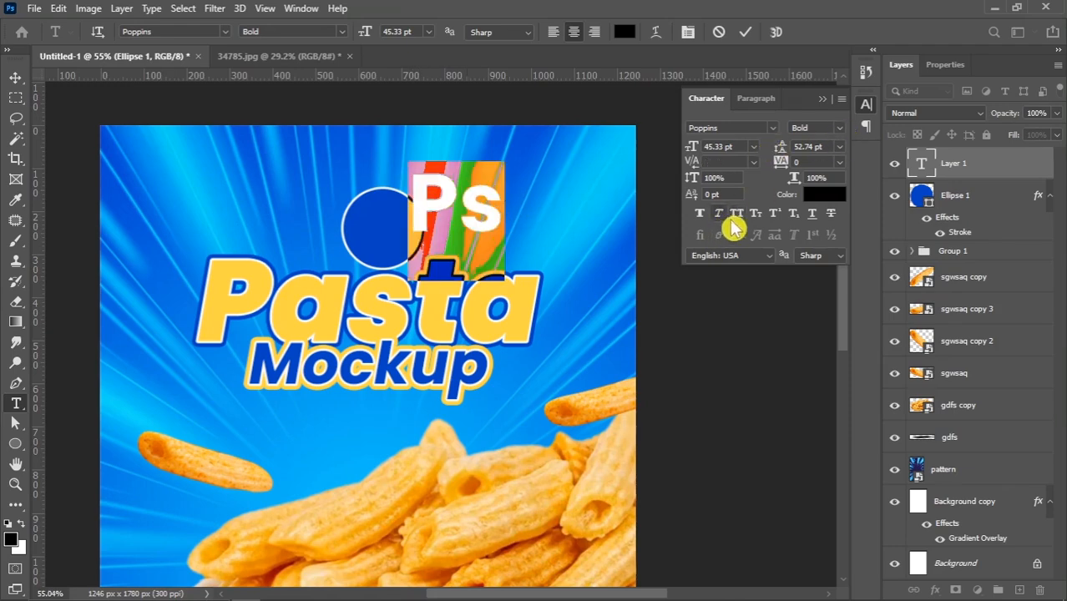
click(838, 197)
drag(651, 359, 420, 226)
click(895, 326)
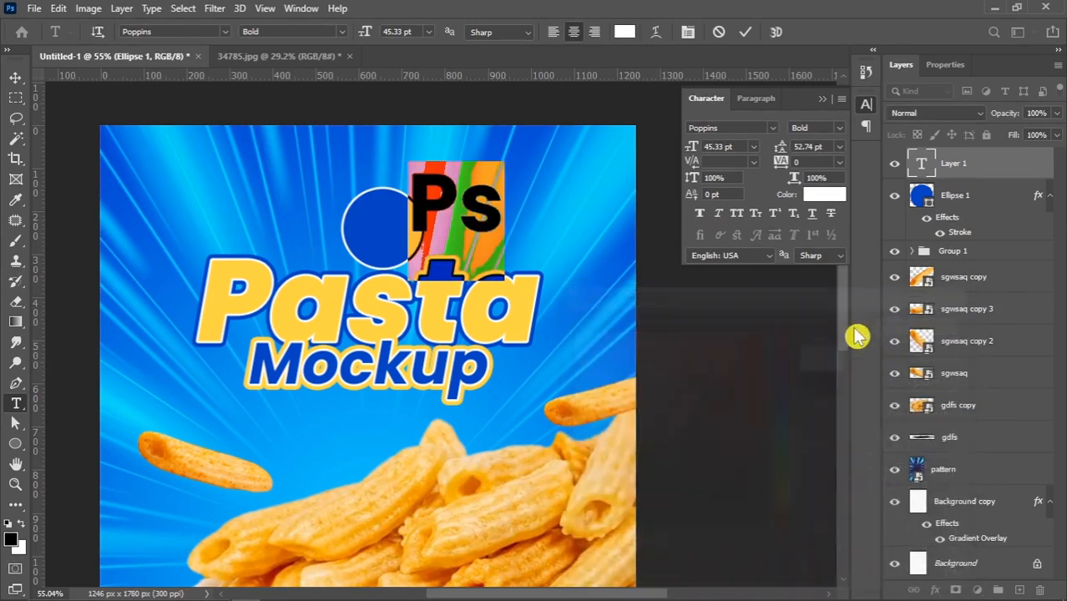
click(15, 77)
- Scale the Ps text down to about 28.73 pt, place it inside the blue circle and align their horizontal centres
key(ctrl+t)
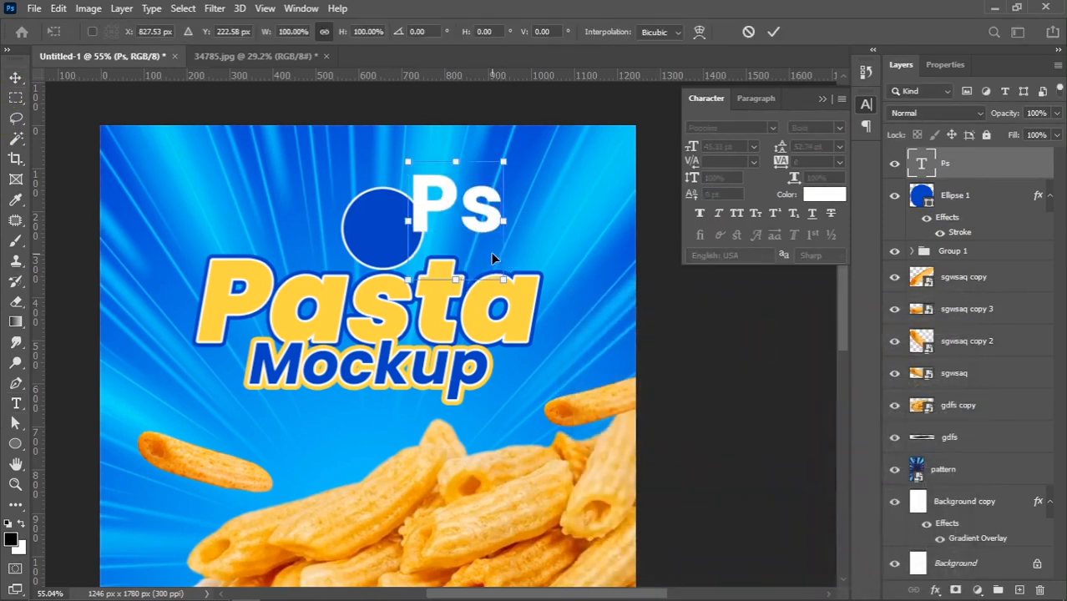
drag(505, 284, 393, 235)
key(Return)
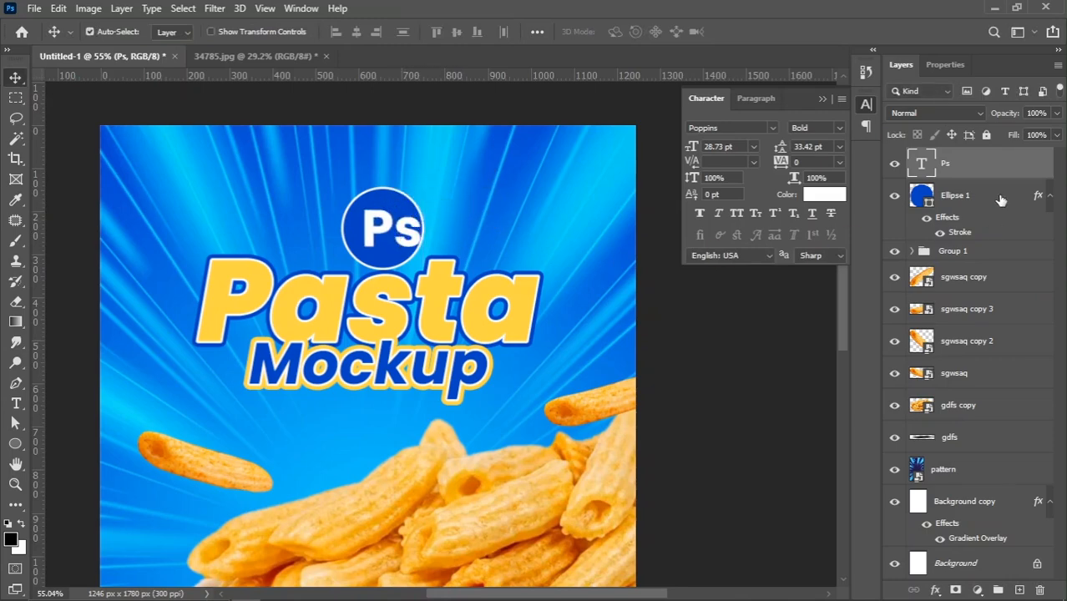
ctrl+click(1001, 199)
click(356, 32)
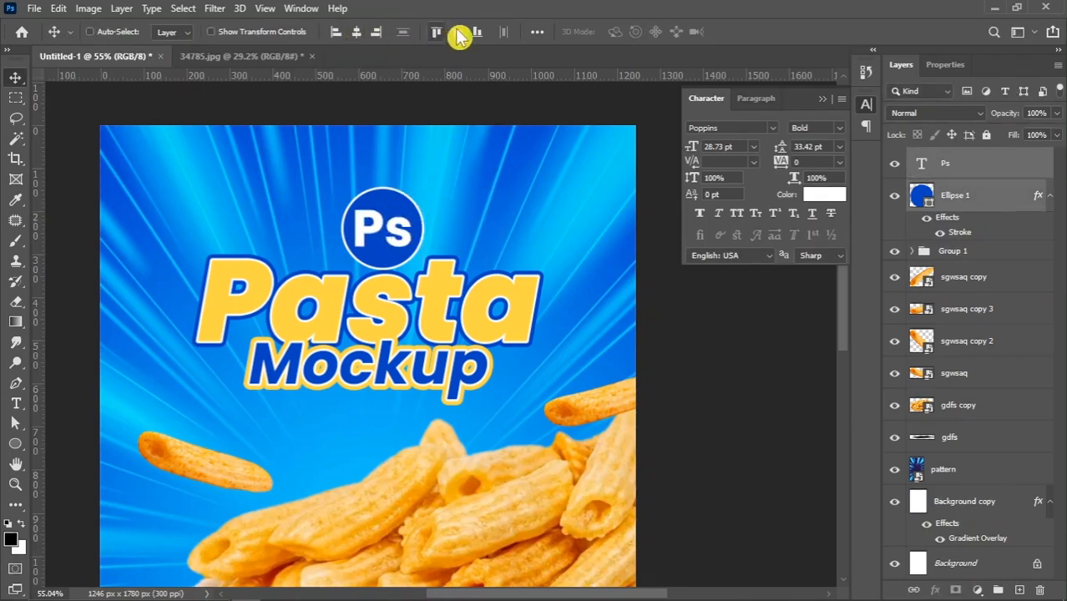
- Scale the Ps text down a little further, to about 27.26 pt, within the circle
click(1015, 168)
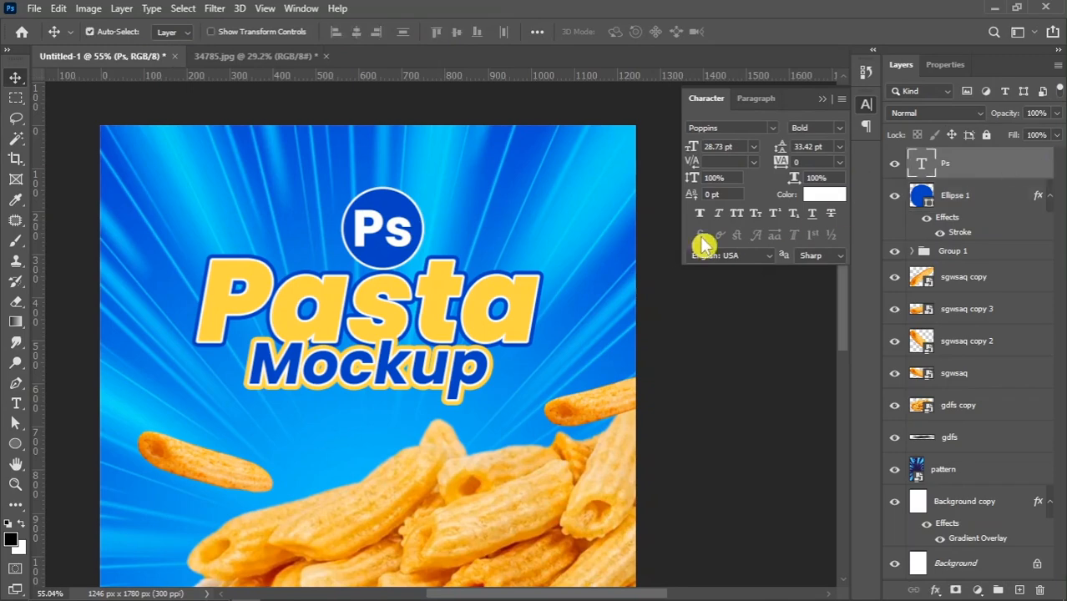
key(ctrl+t)
drag(417, 279, 414, 279)
key(Return)
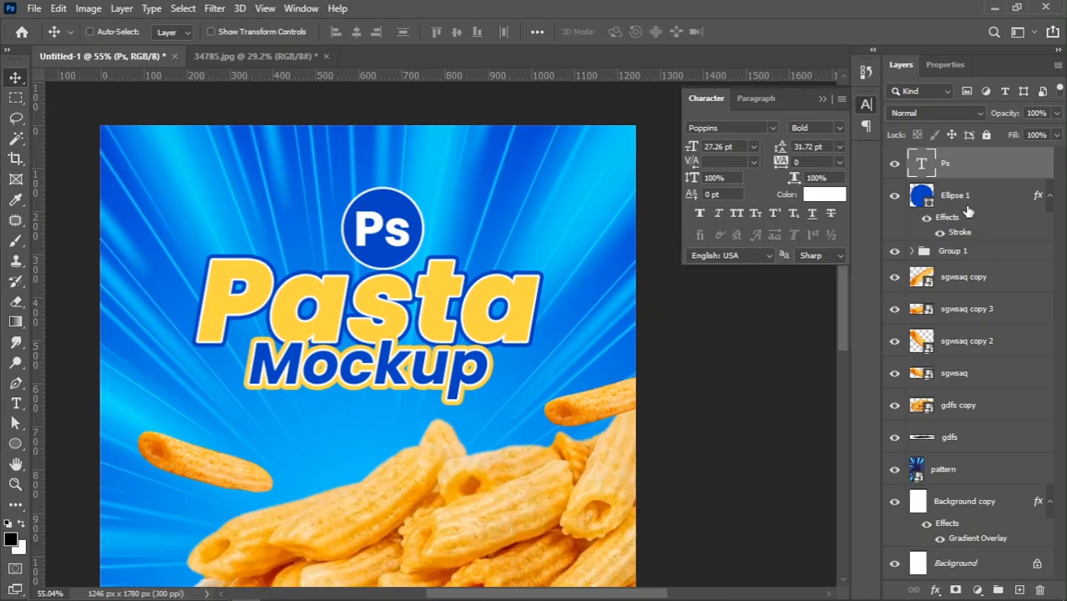
- Group the Ps text with its circle and name the group "logo"
shift+click(967, 199)
drag(988, 199, 998, 589)
double_click(952, 157)
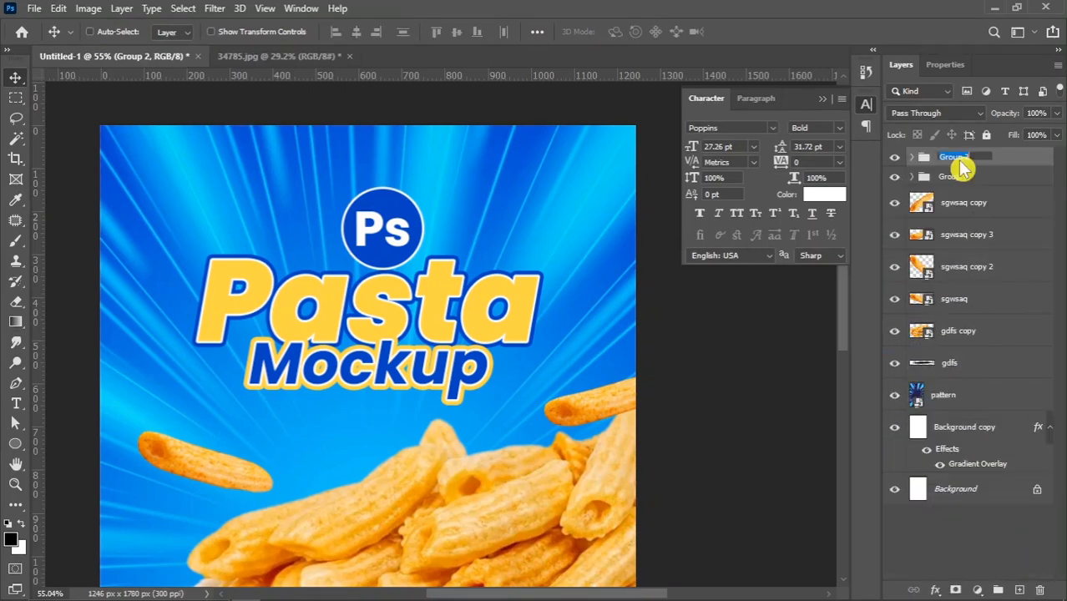
key(Return)
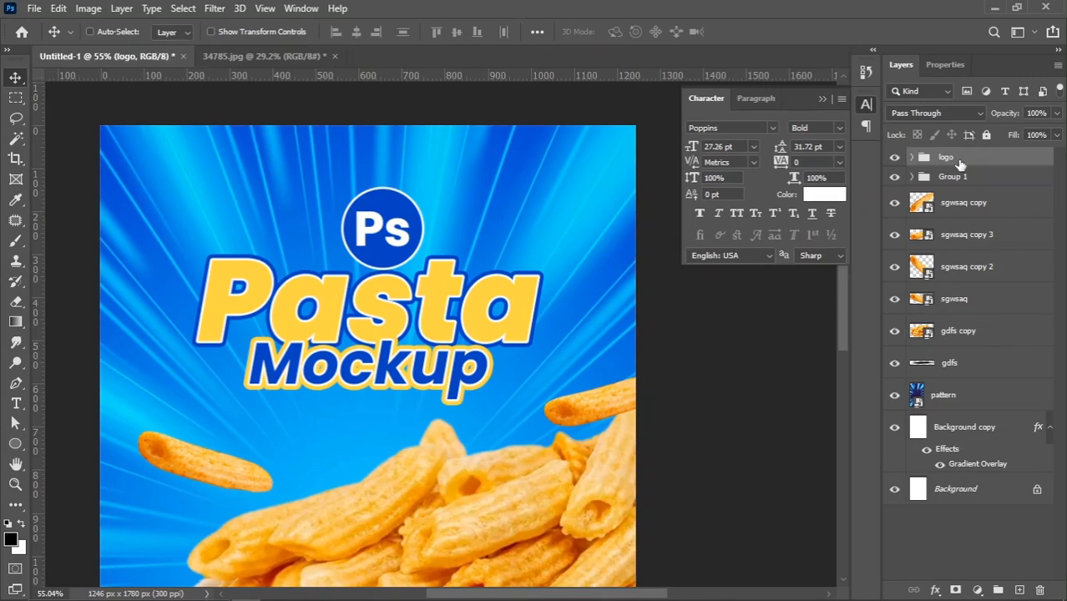
- Centre the logo group horizontally and move it slightly higher above the Pasta title
click(356, 32)
drag(384, 249, 385, 232)
key(ctrl+0)
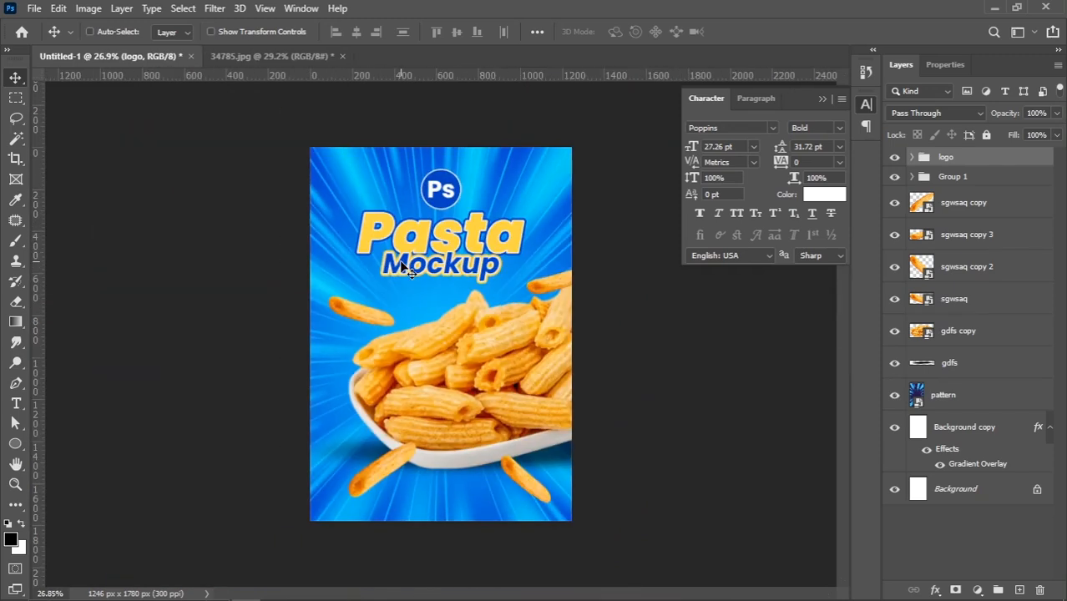
- Select the logo and title groups and scale them down slightly together
right_click(498, 229)
click(501, 232)
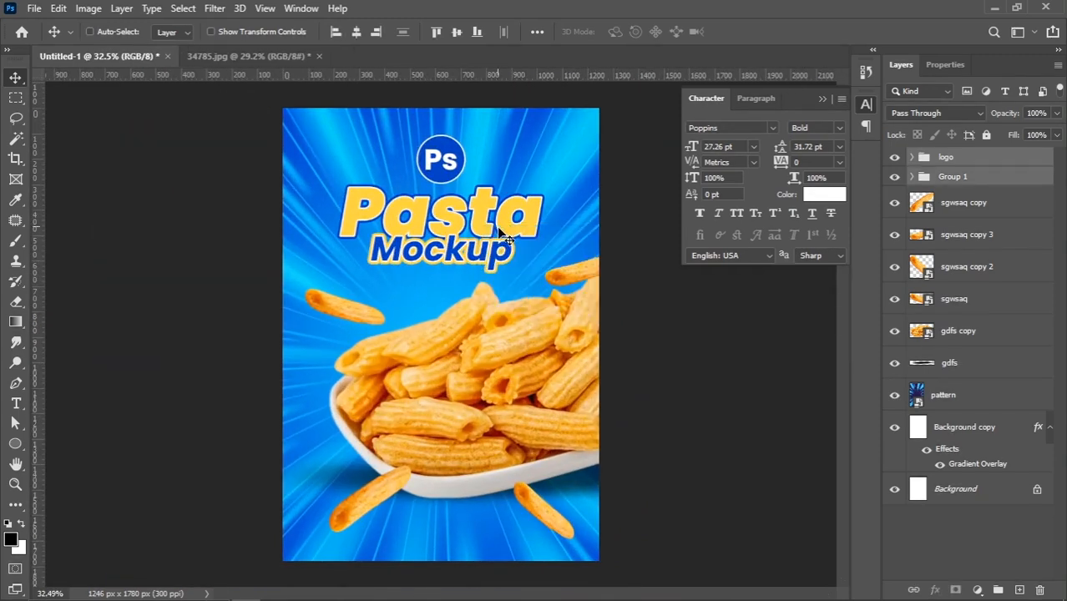
key(ctrl+t)
drag(539, 265, 528, 265)
key(Return)
- Nudge the logo and title groups slightly downward on the poster
key(Down)
key(Down)
key(Down)
key(Down)
key(Down)
key(Down)
key(Down)
key(Down)
key(Down)
key(Down)
key(Down)
key(Down)
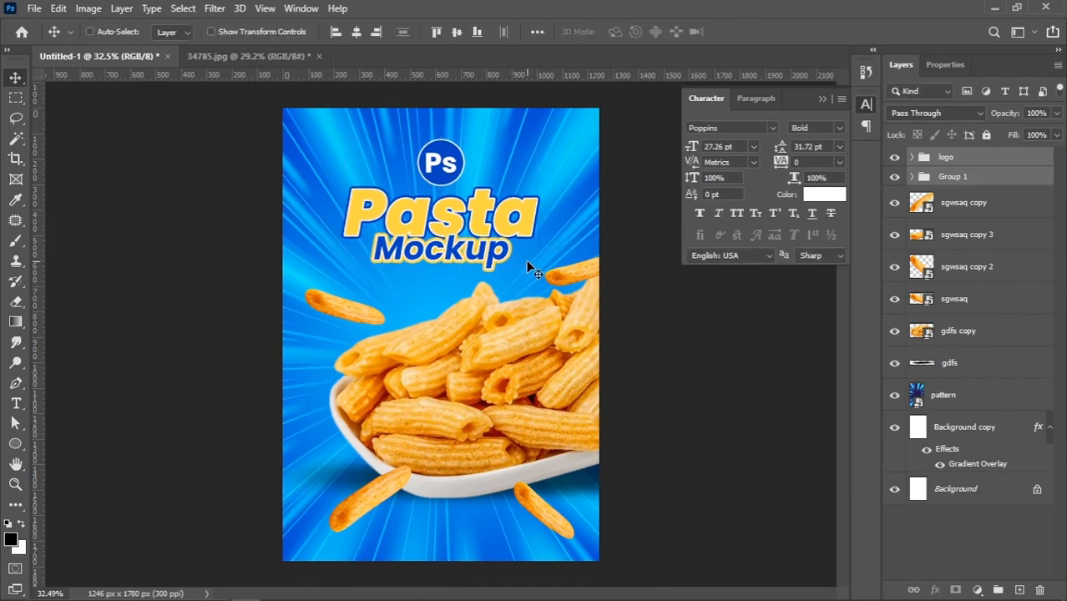
- Move the logo and title groups a little lower together and scale them down slightly
key(Down)
key(Down)
key(Down)
key(Down)
key(Down)
key(Down)
key(Down)
key(Down)
key(Down)
key(Down)
key(Down)
key(Down)
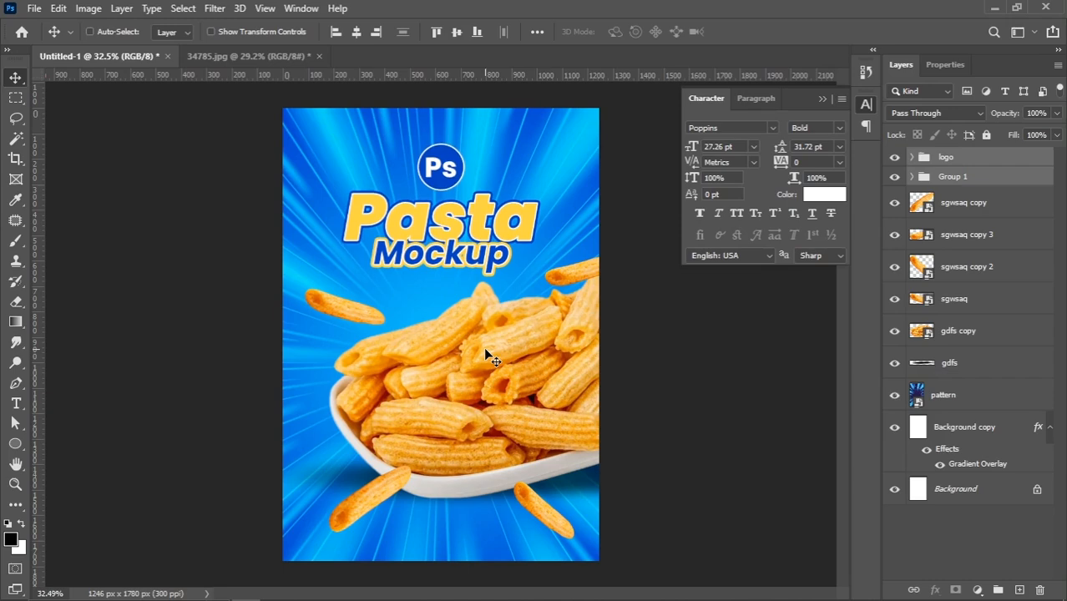
key(Down)
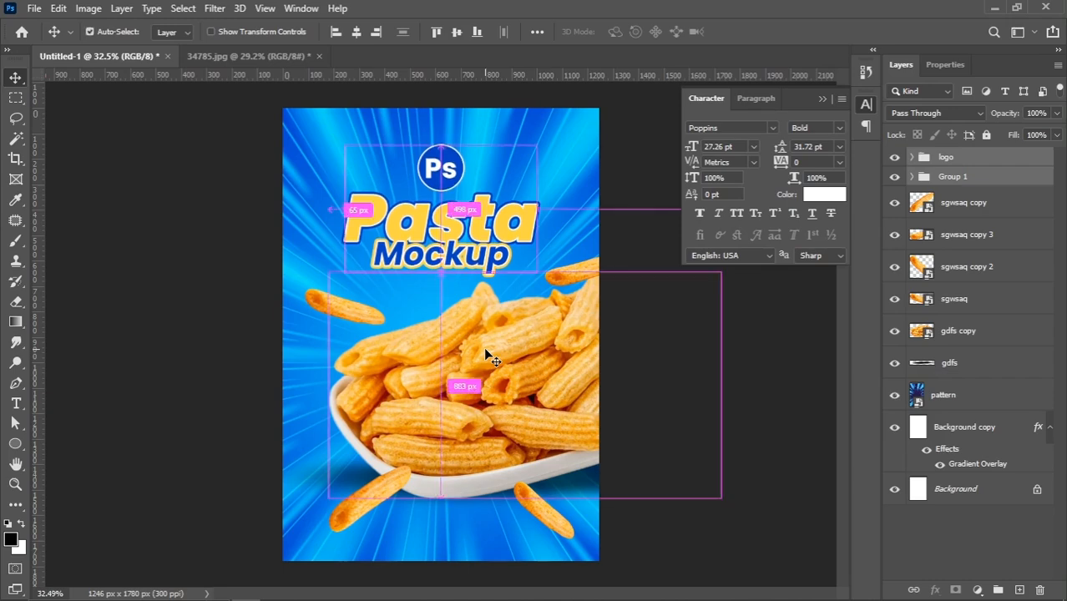
key(ctrl+t)
drag(535, 272, 530, 276)
key(Return)
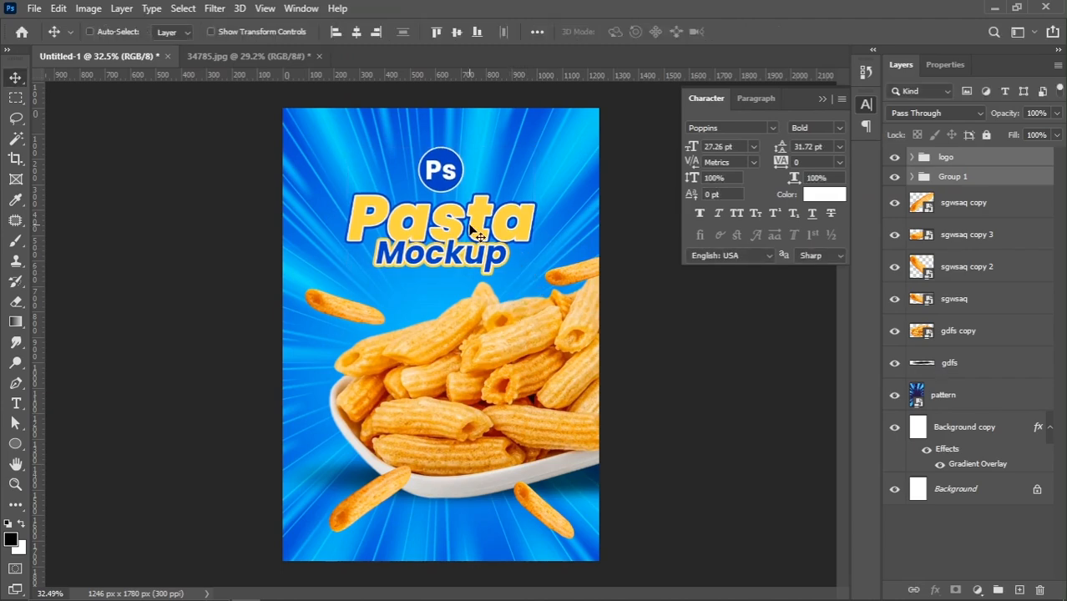
scroll(471, 218, up, 6)
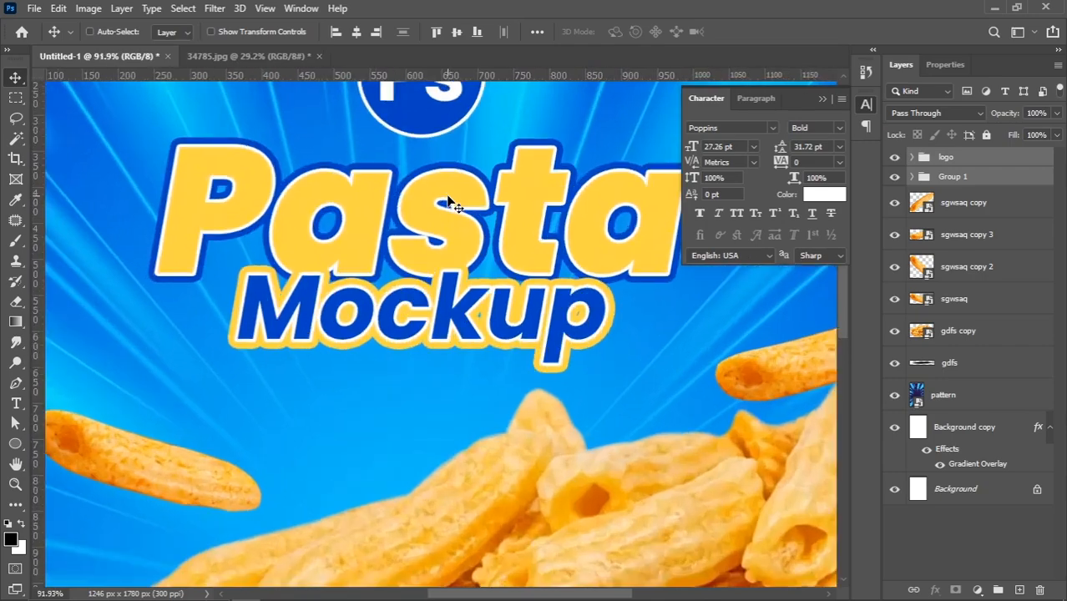
scroll(447, 199, down, 6)
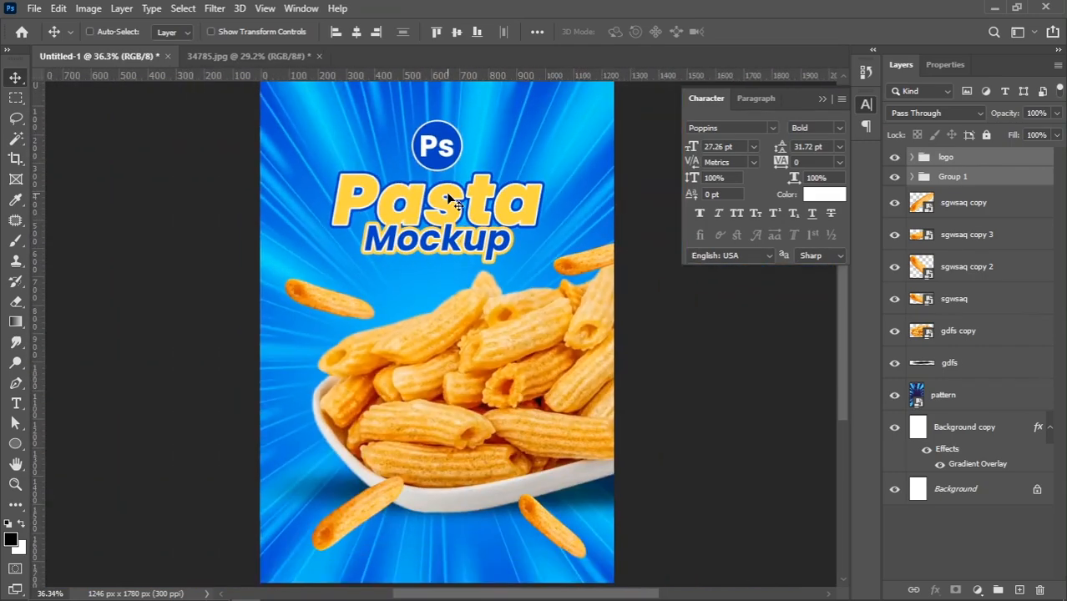
scroll(451, 202, down, 2)
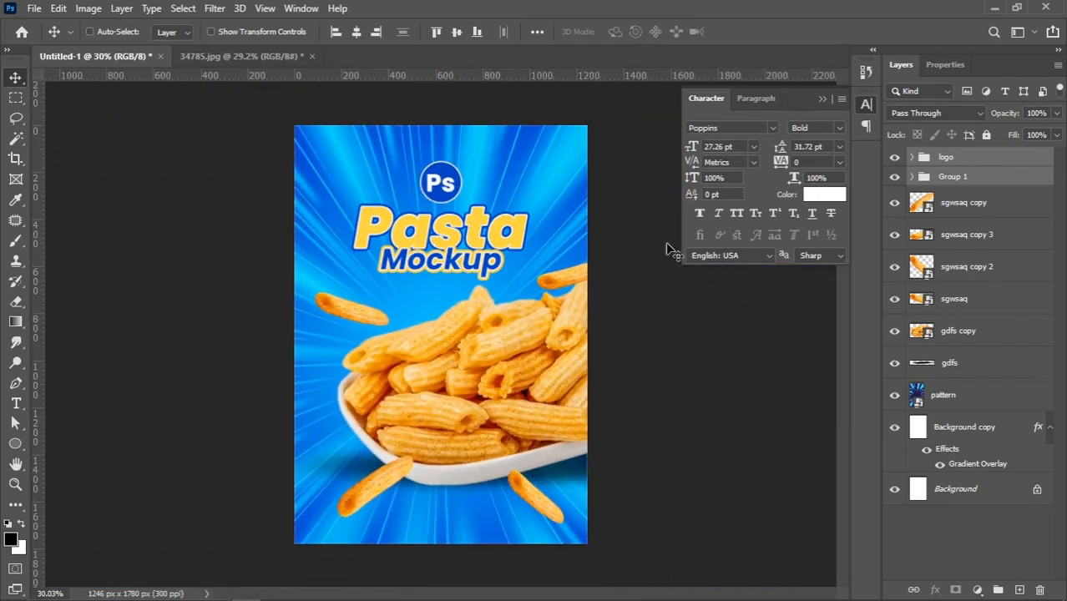
- Add a Levels adjustment above all layers, set the white input level to 249, adjust the midtones slightly, and compare the poster without it
click(828, 103)
scroll(575, 216, up, 2)
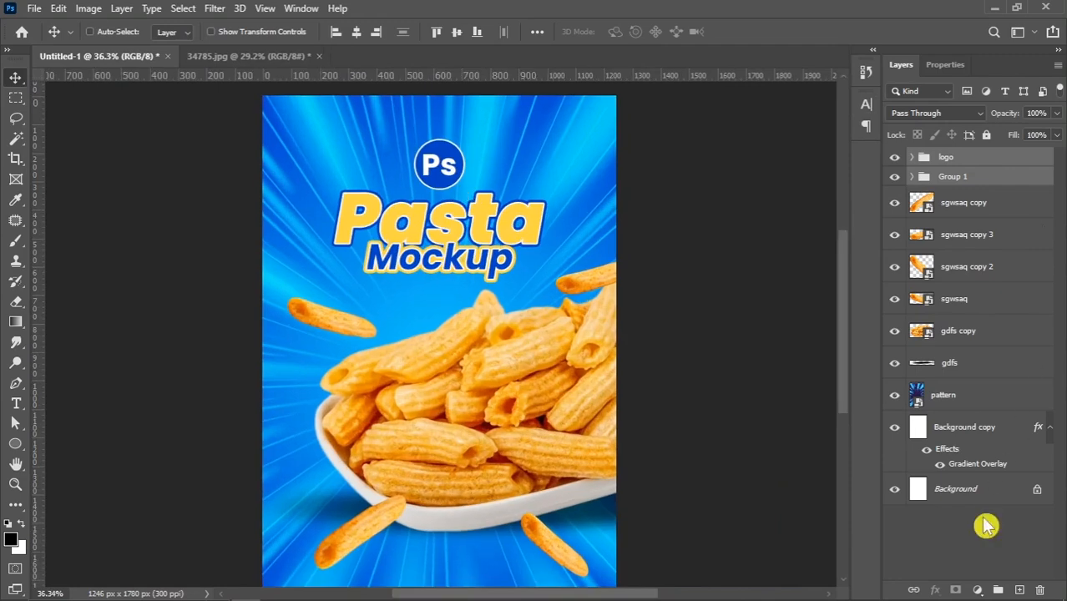
click(978, 591)
click(983, 380)
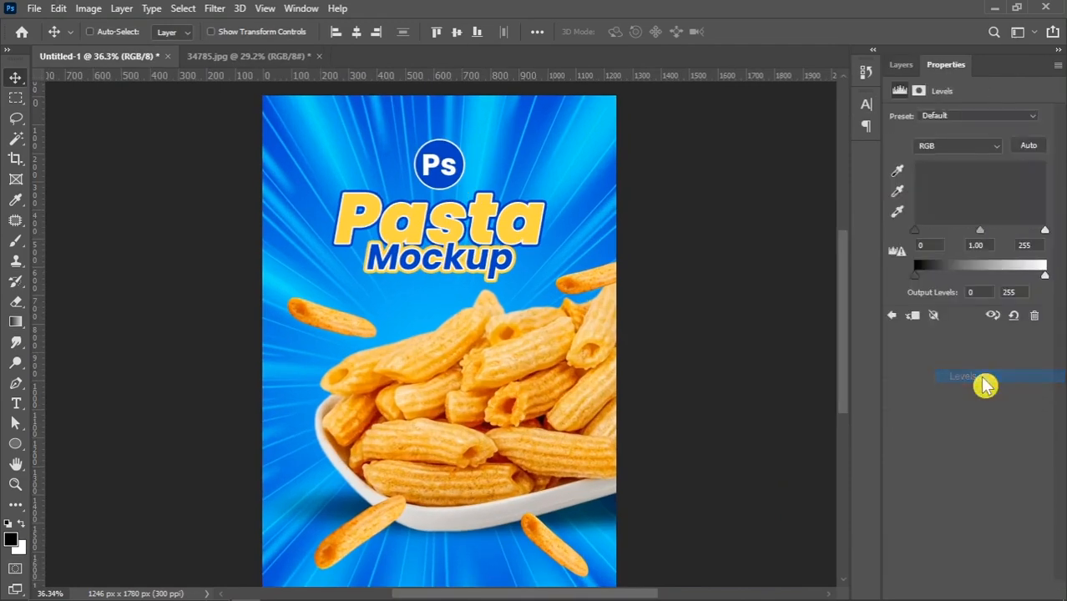
click(902, 69)
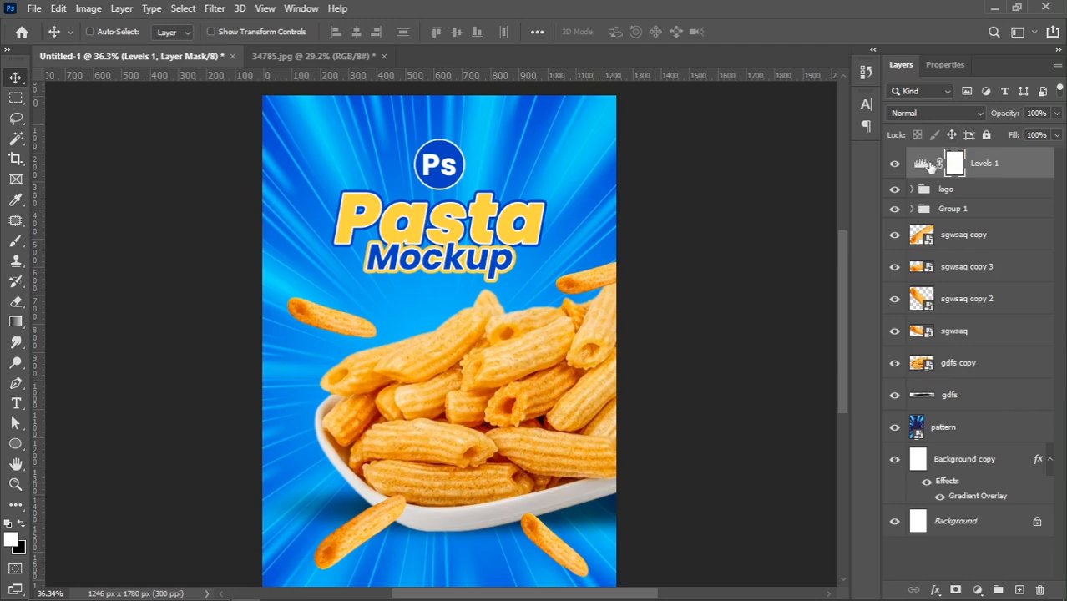
double_click(923, 167)
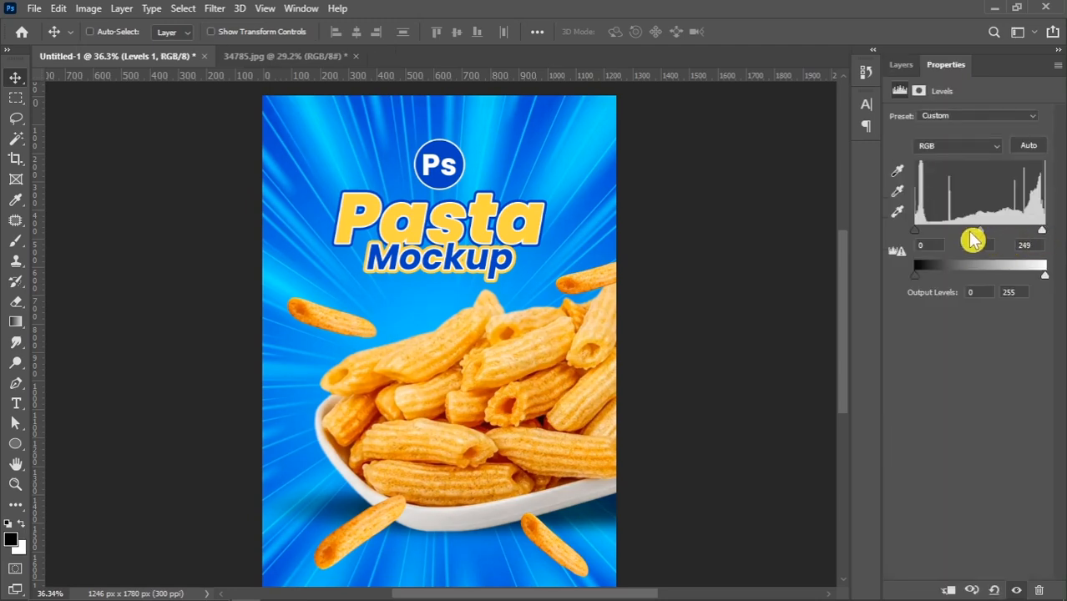
click(902, 65)
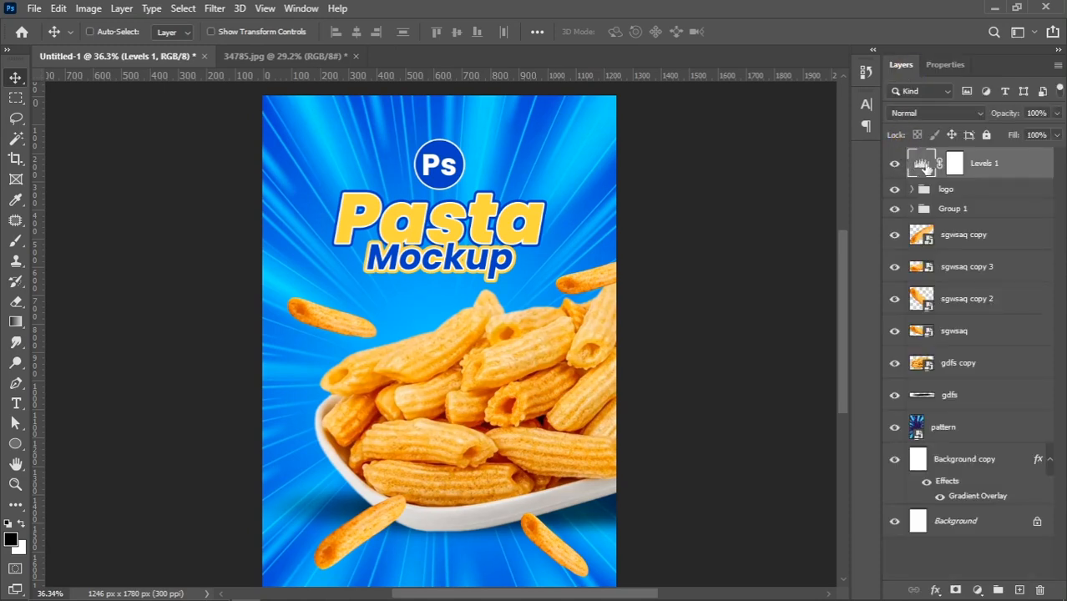
click(923, 166)
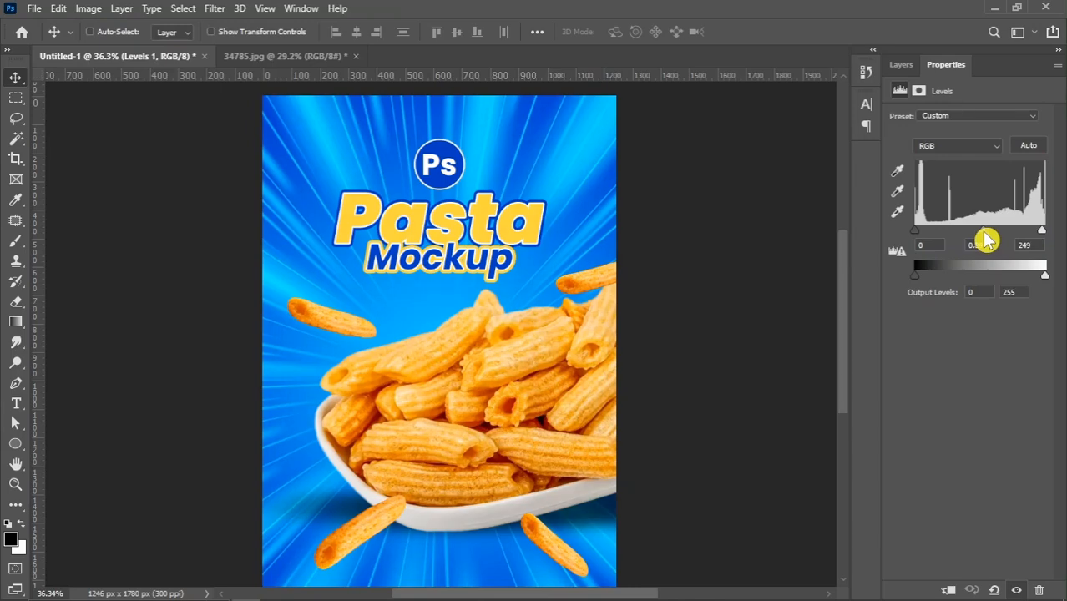
click(902, 66)
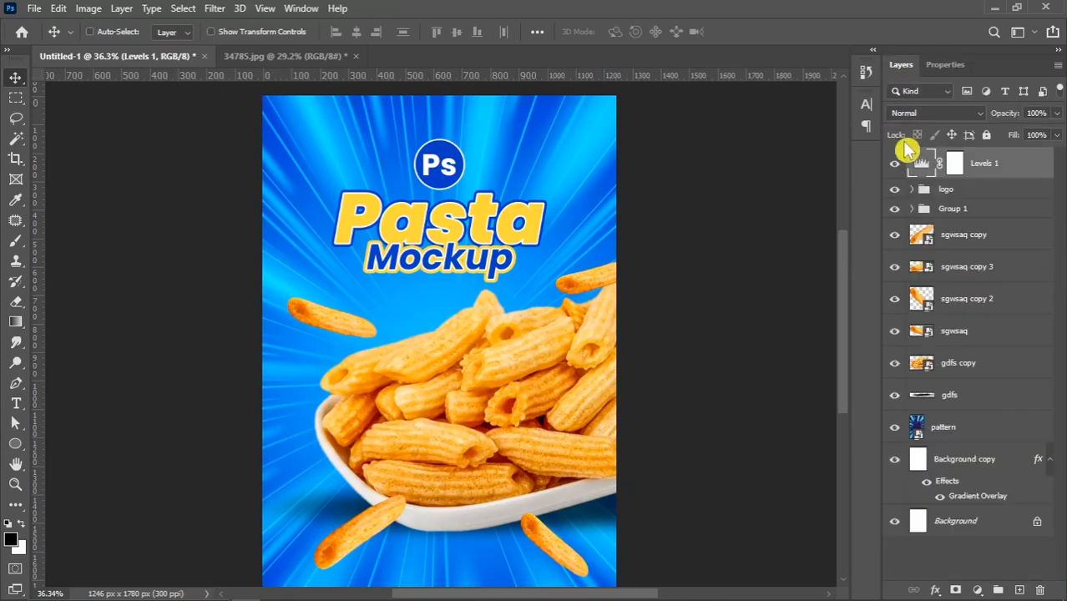
click(895, 167)
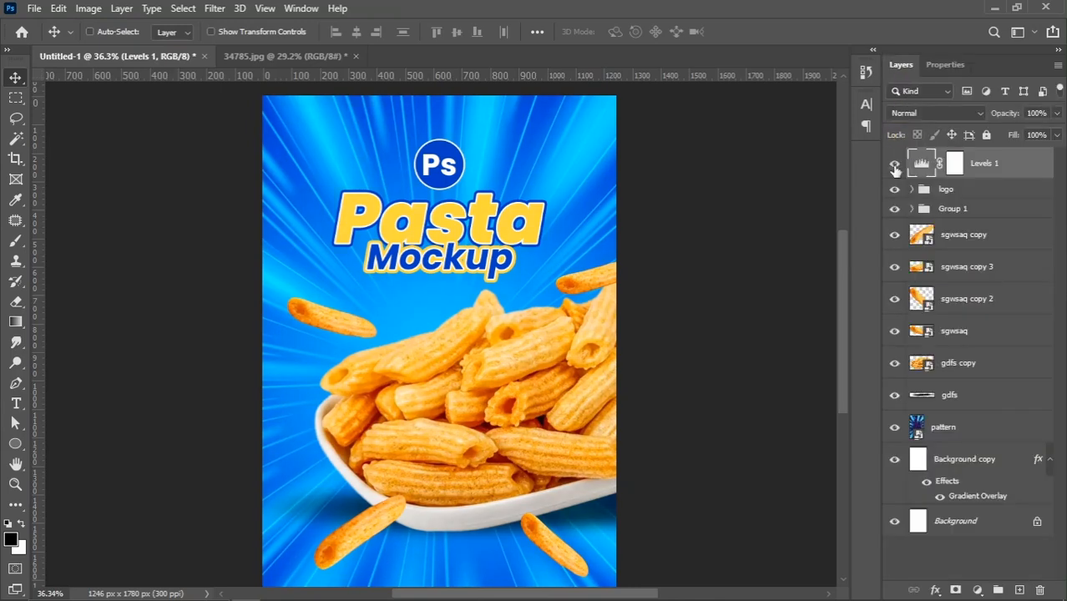
click(894, 167)
- Add a Vibrance adjustment above the Levels layer, boost the colours slightly, and set the layer's opacity to 80%
click(979, 591)
click(970, 431)
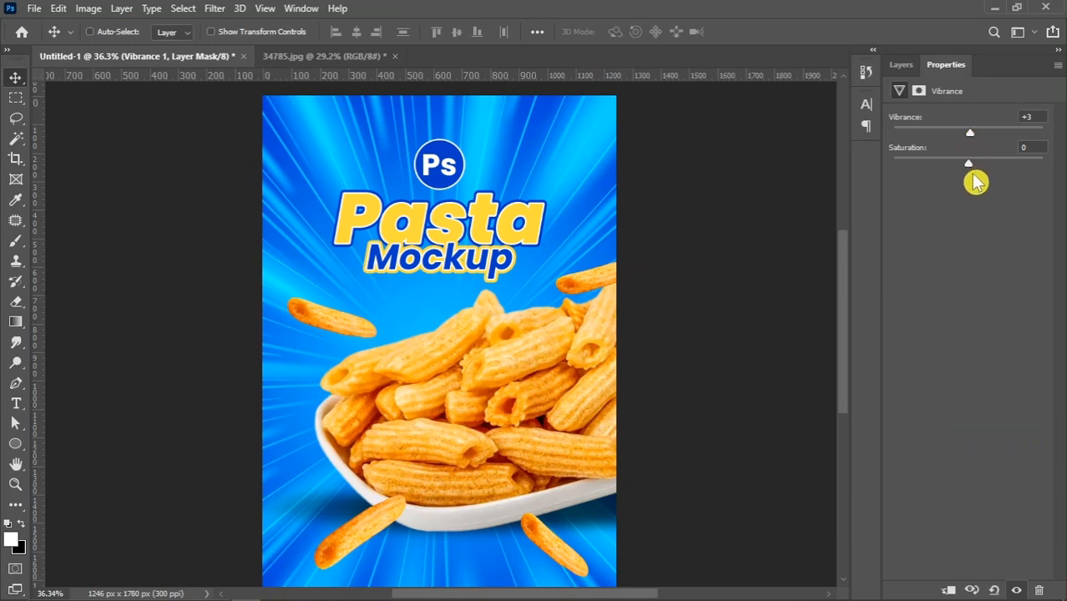
click(901, 64)
click(895, 167)
click(894, 167)
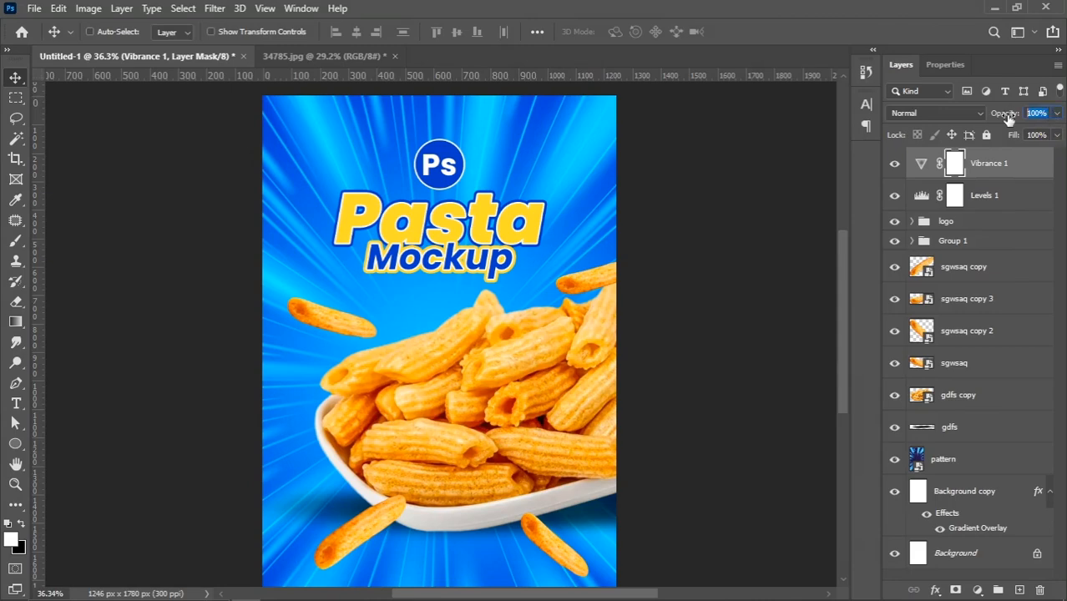
- Add a Color Lookup adjustment at the top of the stack using the Crisp_Warm.look 3D LUT
click(980, 590)
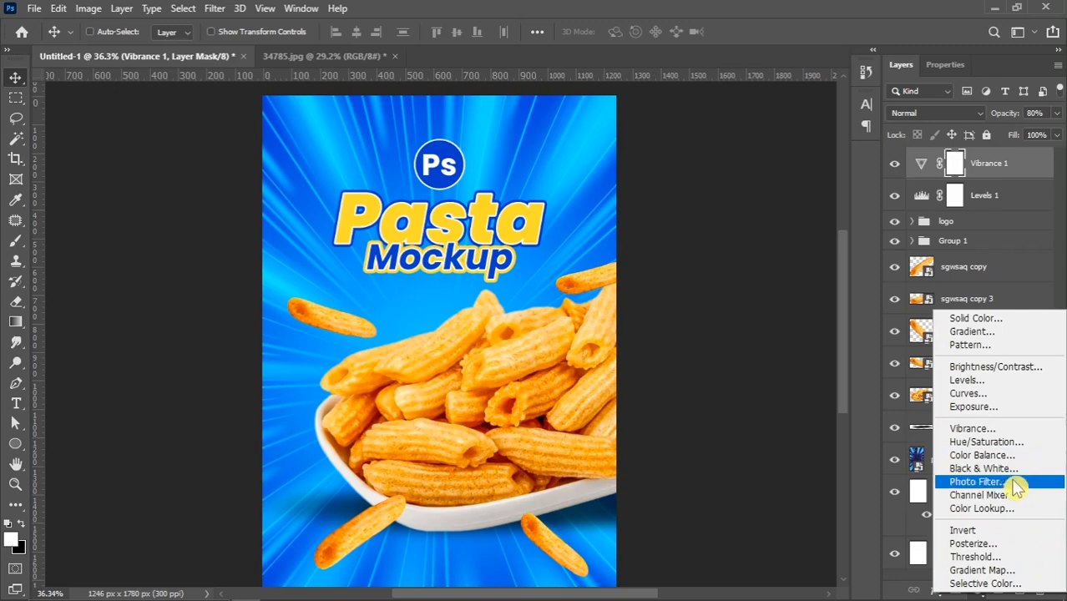
click(998, 508)
click(979, 121)
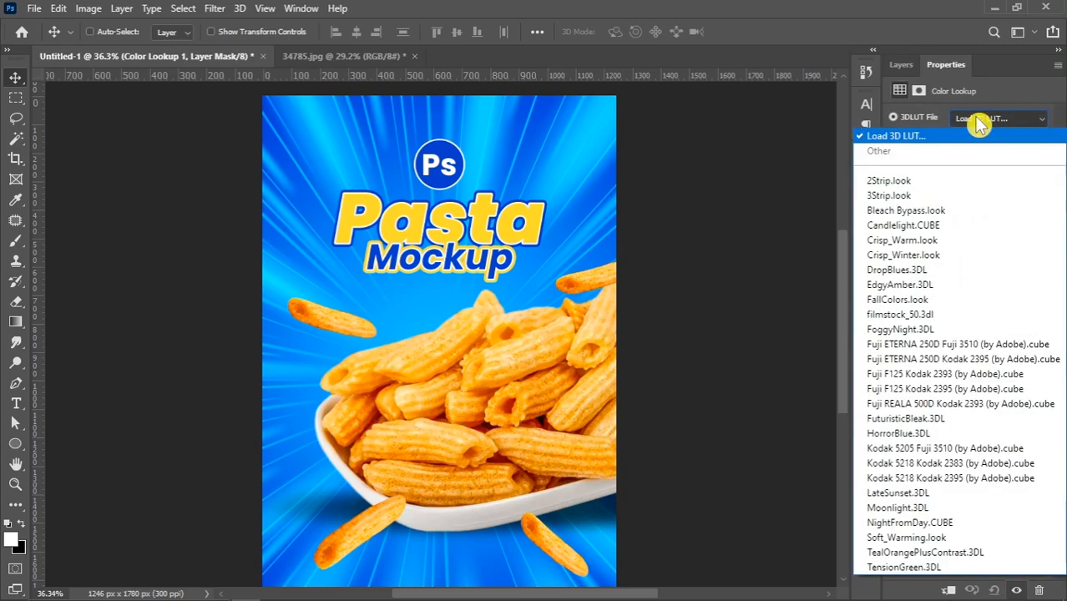
click(921, 241)
click(900, 65)
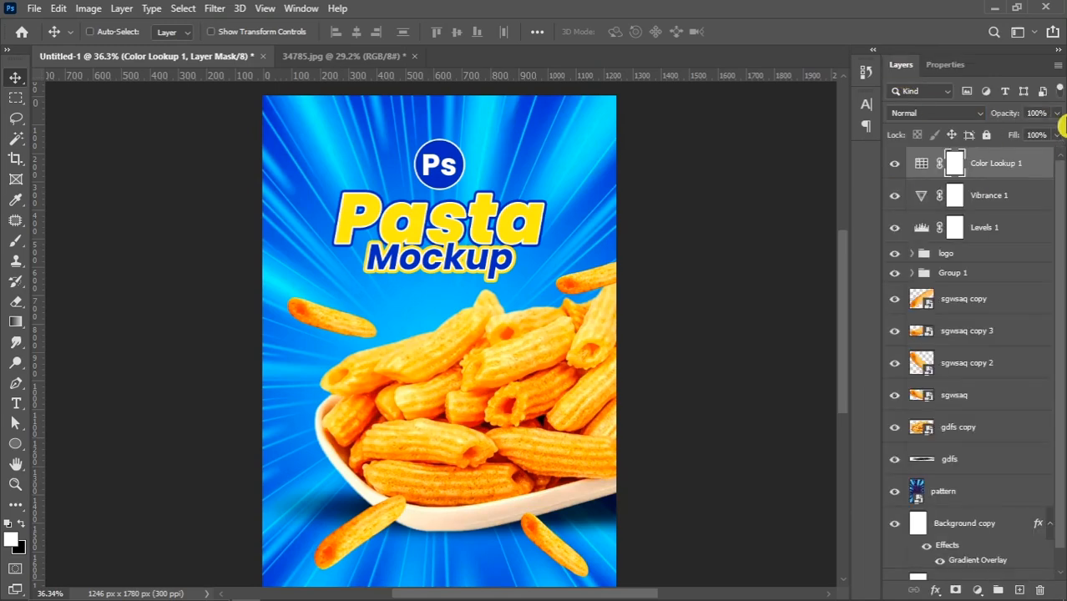
- Reduce the Color Lookup layer's opacity first to 50% and finally to 30%, comparing the poster with and without it
text(50)
click(891, 169)
scroll(312, 291, down, 6)
scroll(425, 292, up, 2)
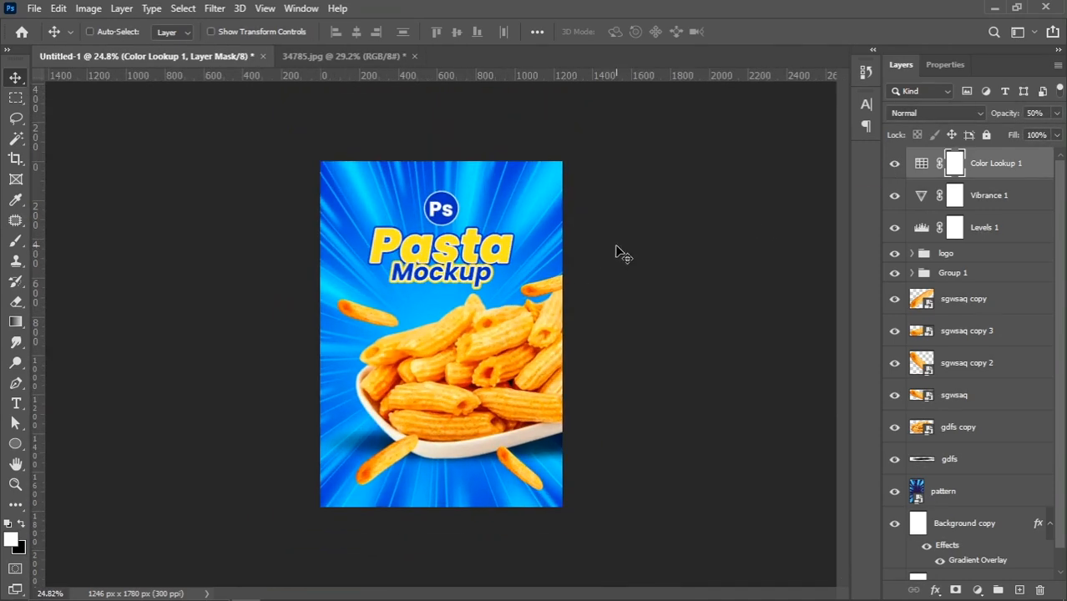
scroll(618, 253, up, 1)
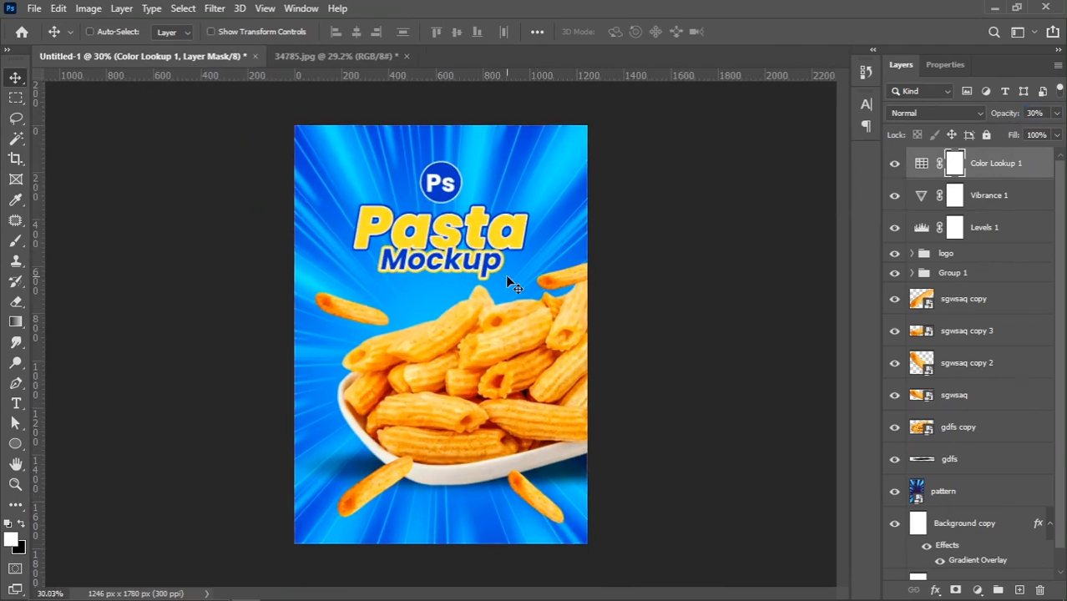
key(ctrl+plus)
click(1033, 174)
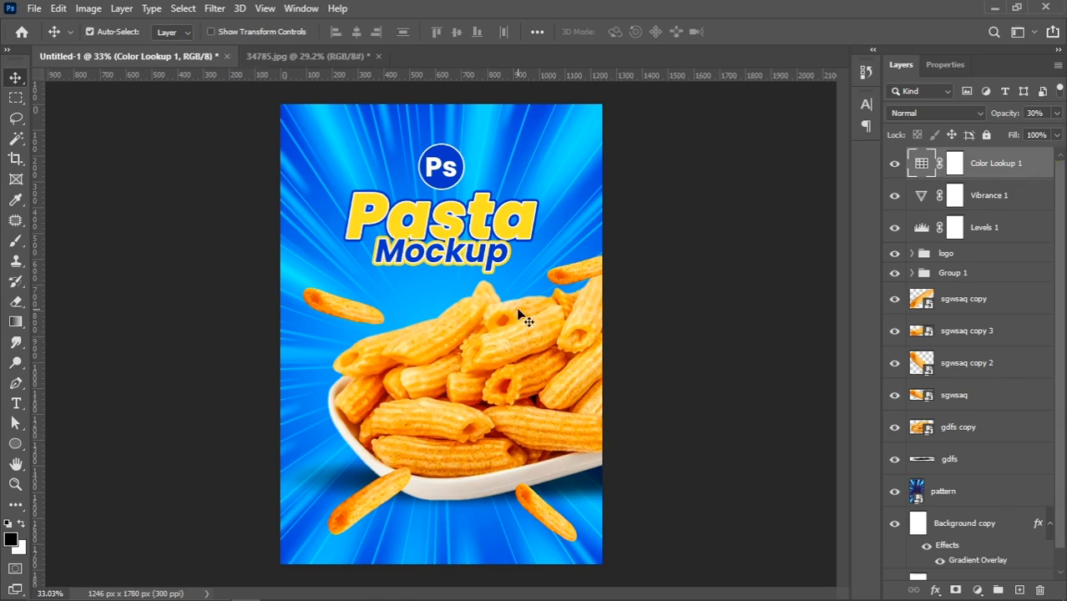
- Stamp all visible layers into a new merged layer at the top, test moving it, and undo the move
key(ctrl+minus)
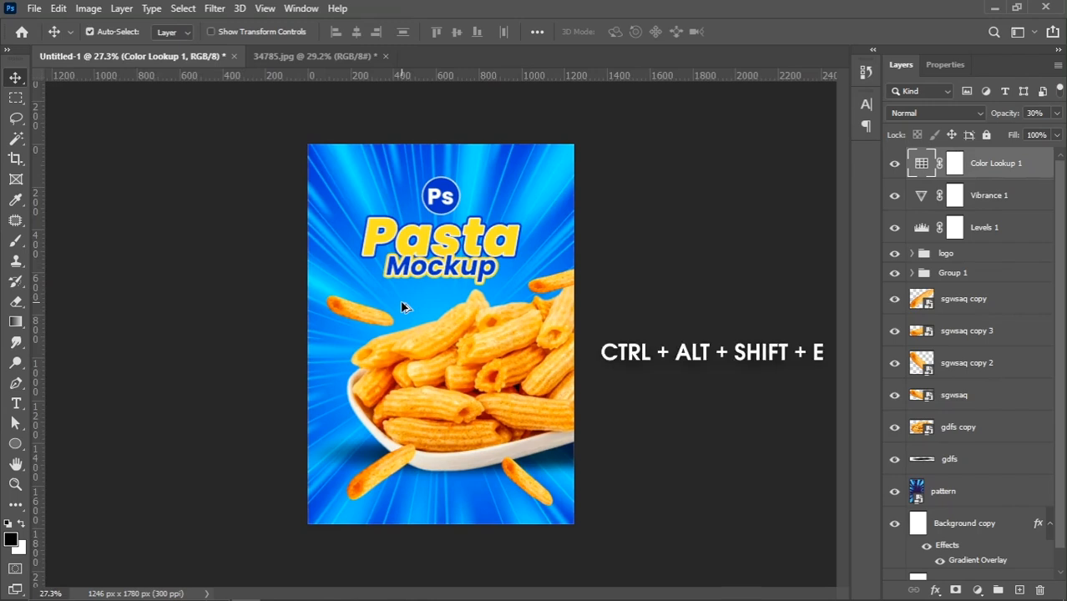
key(ctrl+alt+shift+e)
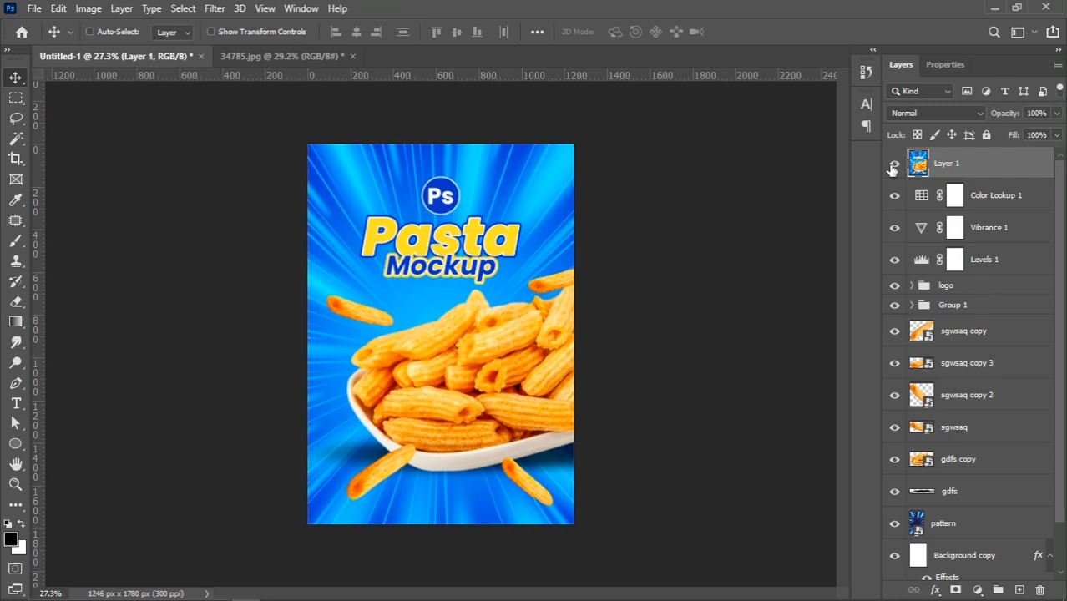
drag(463, 341, 483, 324)
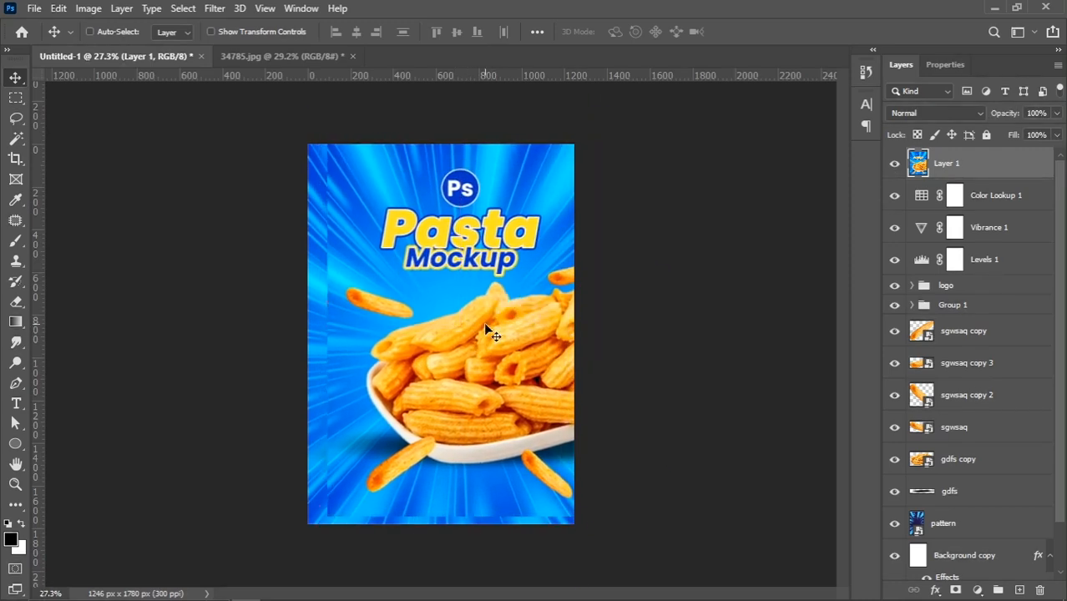
key(ctrl+z)
- Switch to the blank snack bag document 34785.jpg and duplicate its Background layer
click(257, 59)
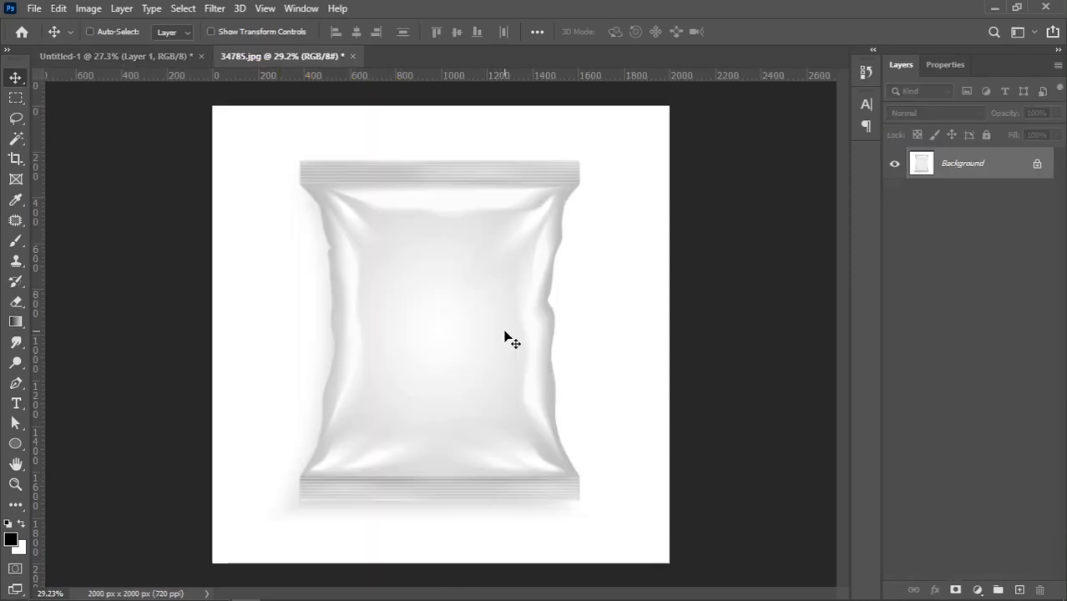
scroll(458, 280, up, 2)
scroll(458, 281, down, 2)
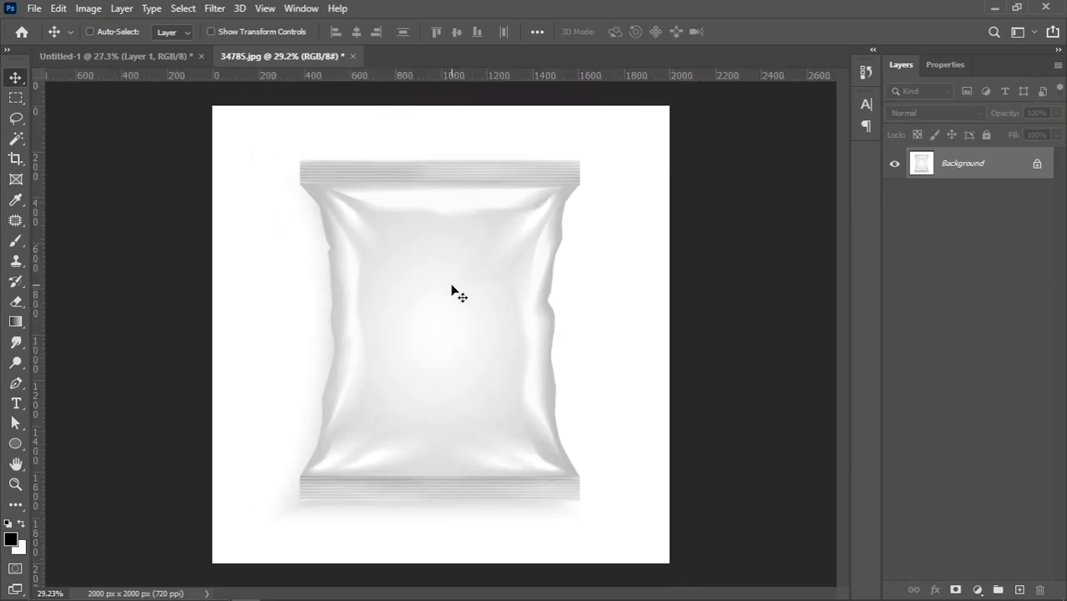
scroll(449, 296, up, 1)
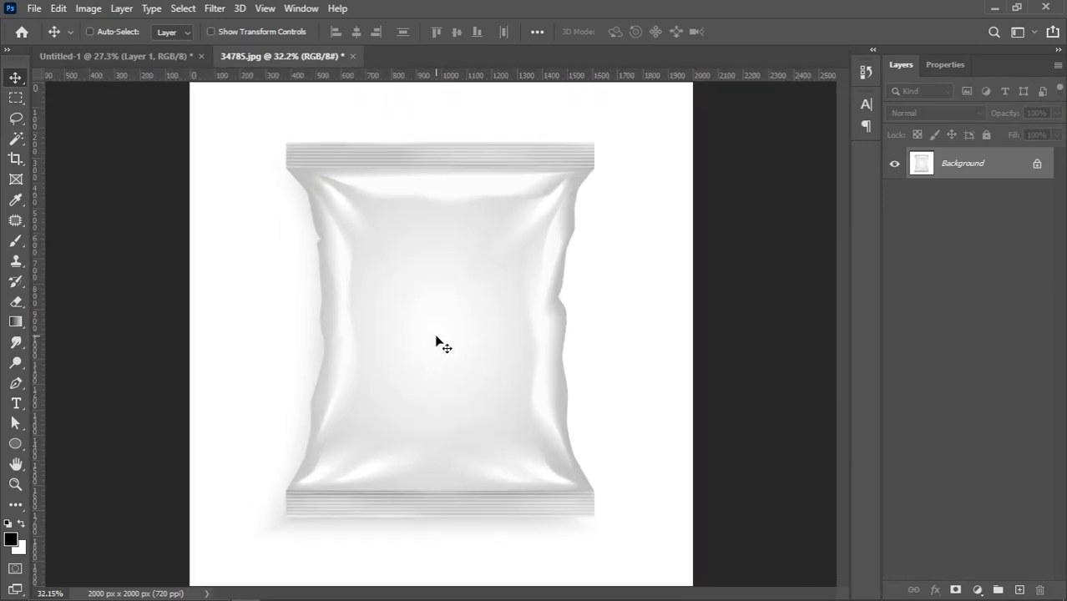
scroll(443, 345, down, 1)
drag(969, 176, 1019, 591)
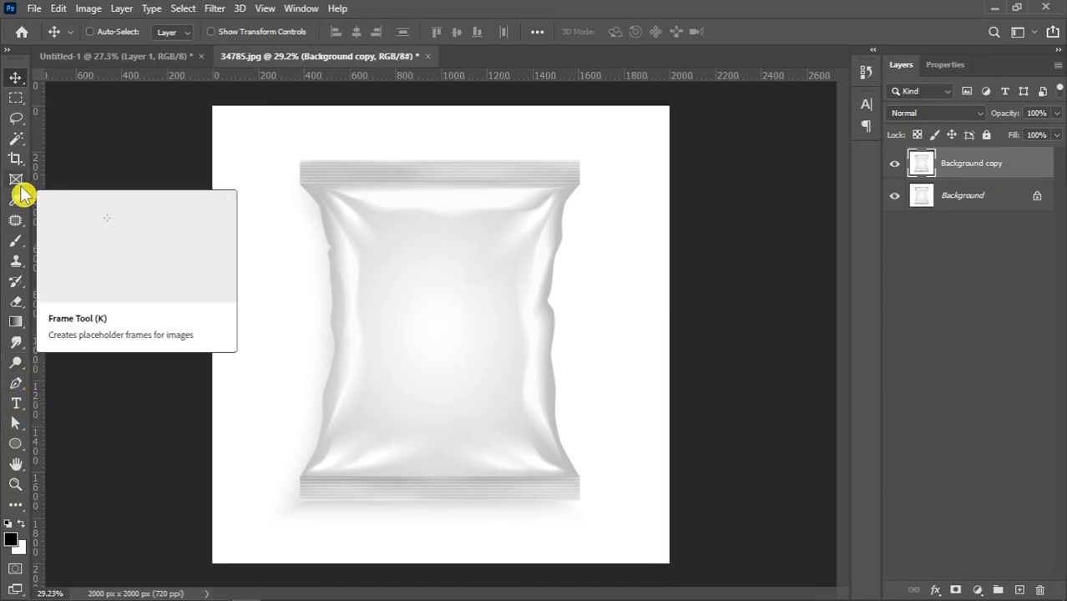
- Select the whole snack bag with the Object Selection tool in Rectangle mode
click(17, 124)
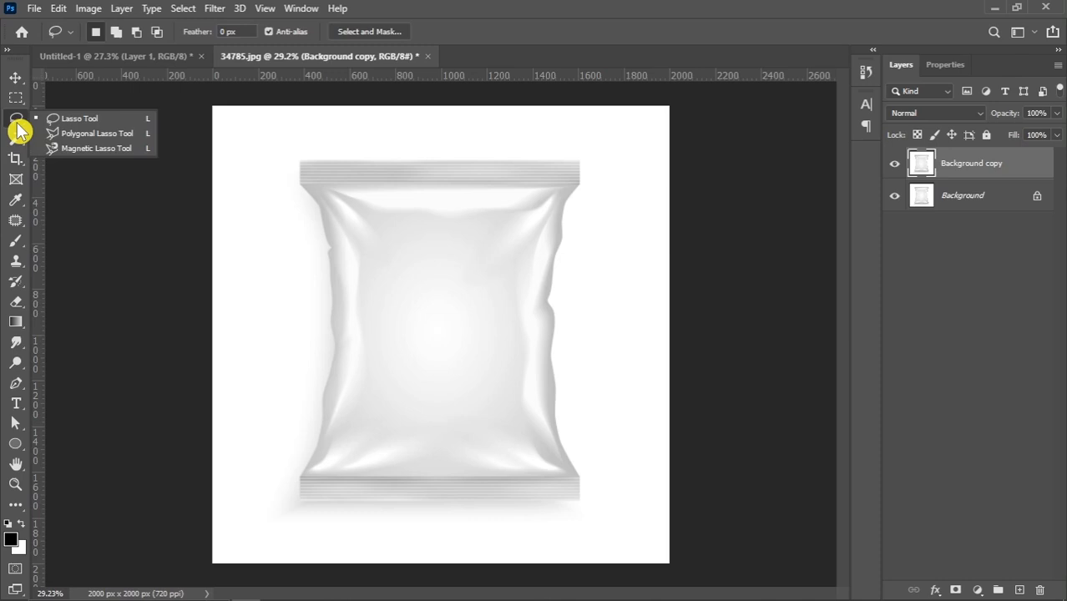
click(17, 139)
click(71, 138)
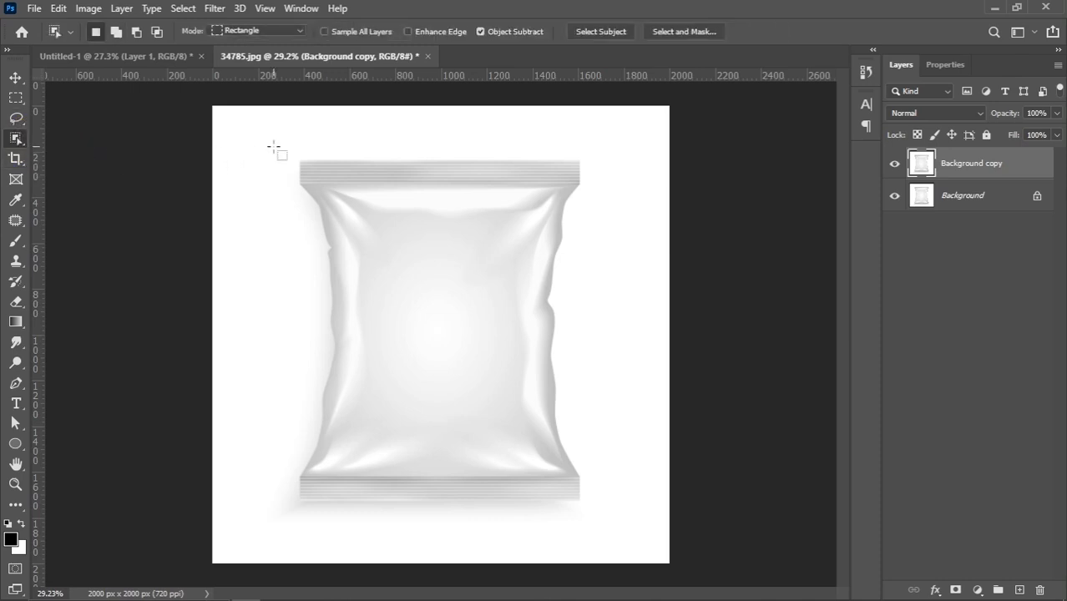
drag(288, 147, 593, 507)
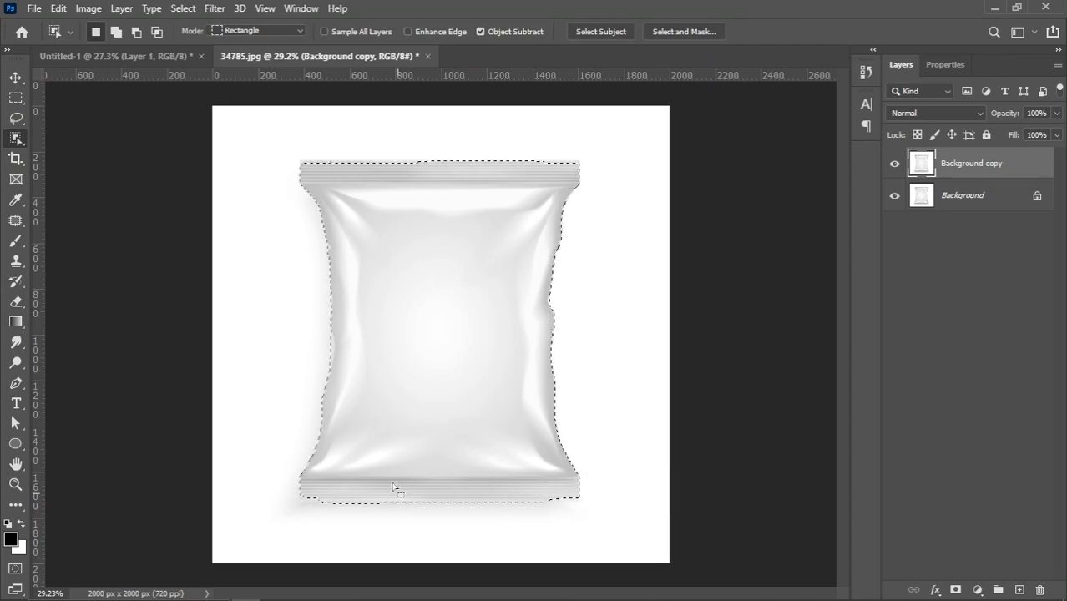
- Refine the selection along the bag's side edges with the Lasso and Quick Selection tools
scroll(331, 242, up, 6)
scroll(334, 274, up, 3)
click(17, 119)
mouse_move(265, 219)
mouse_down()
mouse_move(312, 299)
mouse_move(265, 406)
mouse_move(269, 225)
mouse_move(277, 328)
mouse_up()
scroll(284, 334, down, 2)
click(20, 143)
scroll(276, 328, down, 2)
drag(272, 435, 269, 171)
scroll(269, 171, down, 5)
drag(751, 284, 479, 318)
scroll(479, 318, up, 5)
drag(467, 234, 460, 477)
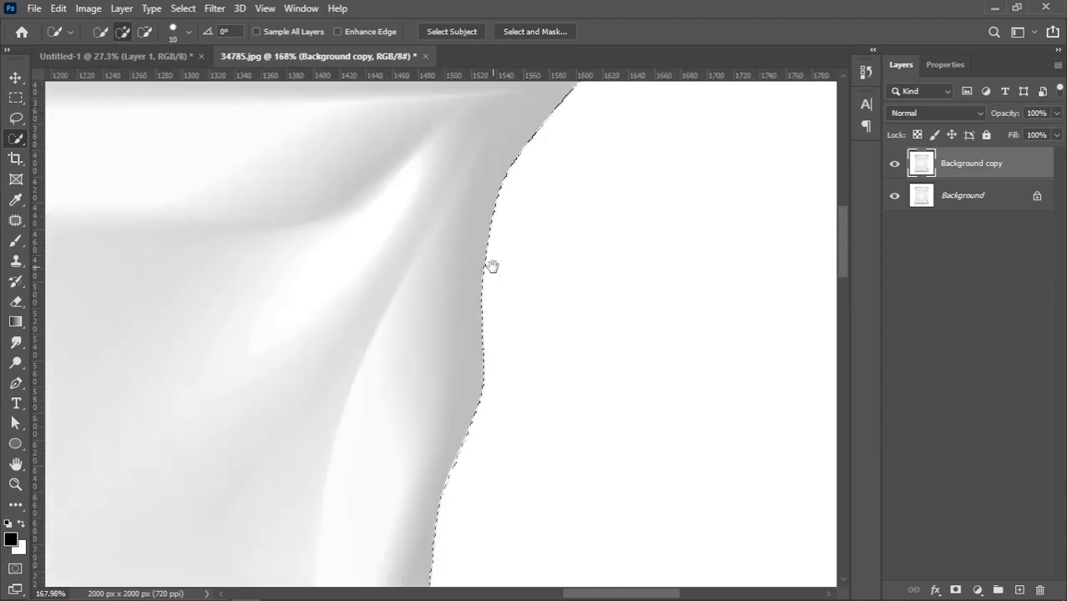
drag(464, 167, 468, 555)
- Clean up the selection along the bag's crimped seals with the Polygonal Lasso so the edges are straight and the corners square
click(16, 118)
shift+click(286, 298)
click(608, 300)
double_click(585, 354)
drag(548, 485, 526, 126)
drag(184, 321, 638, 316)
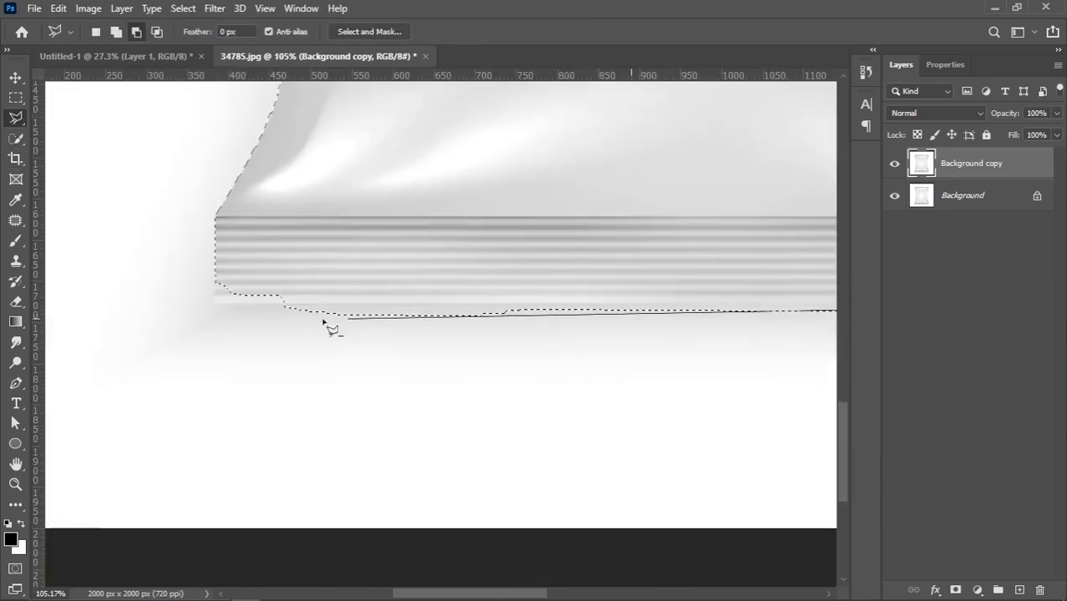
scroll(638, 317, down, 5)
drag(718, 354, 403, 350)
scroll(133, 326, up, 4)
shift+click(261, 241)
click(190, 290)
drag(751, 251, 238, 274)
scroll(238, 274, down, 4)
scroll(147, 235, up, 3)
shift+click(193, 308)
click(180, 277)
click(776, 234)
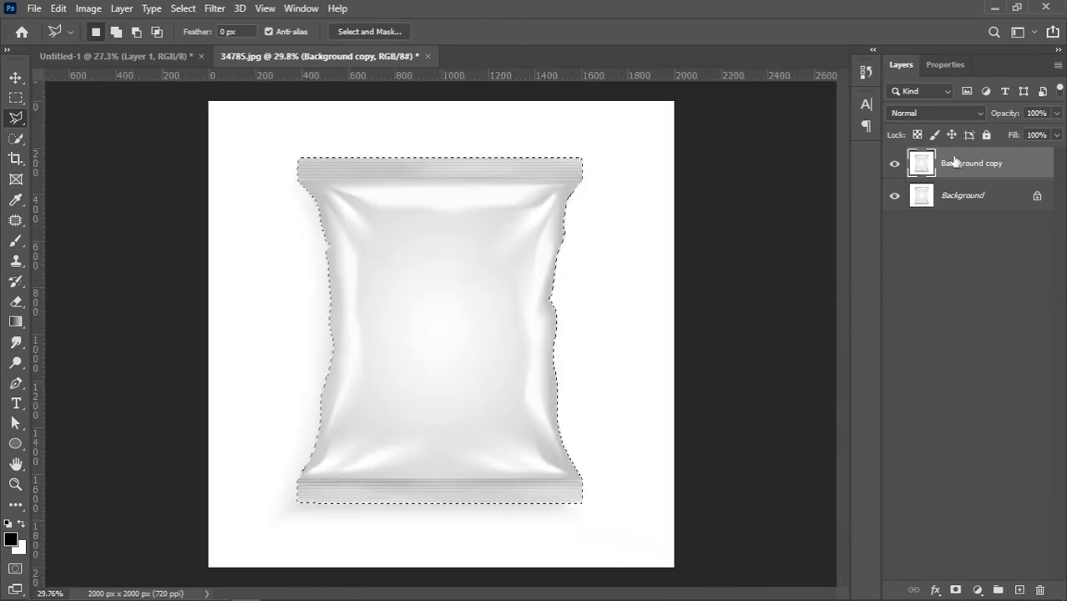
- Mask the Background copy layer with the bag selection and apply the layer mask permanently
click(954, 590)
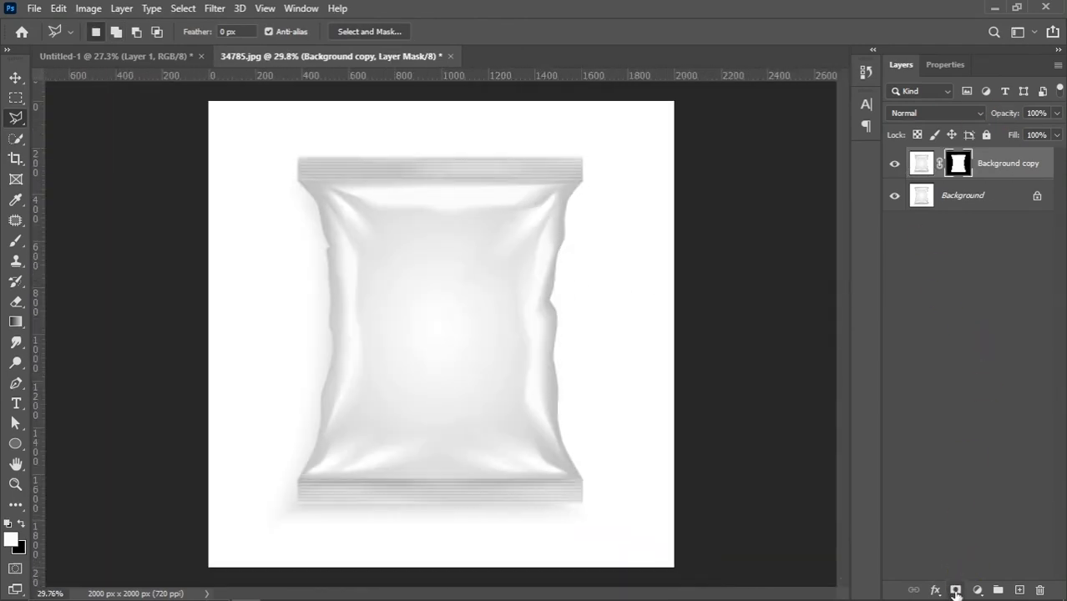
click(895, 199)
click(898, 196)
key(v)
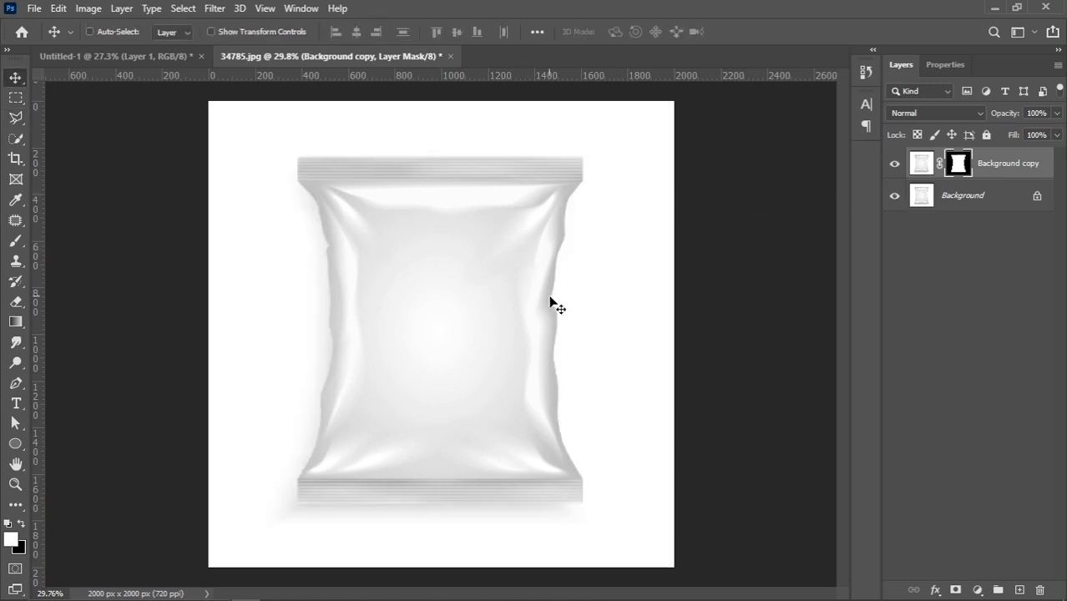
scroll(551, 302, up, 2)
drag(550, 301, 522, 308)
scroll(503, 306, down, 1)
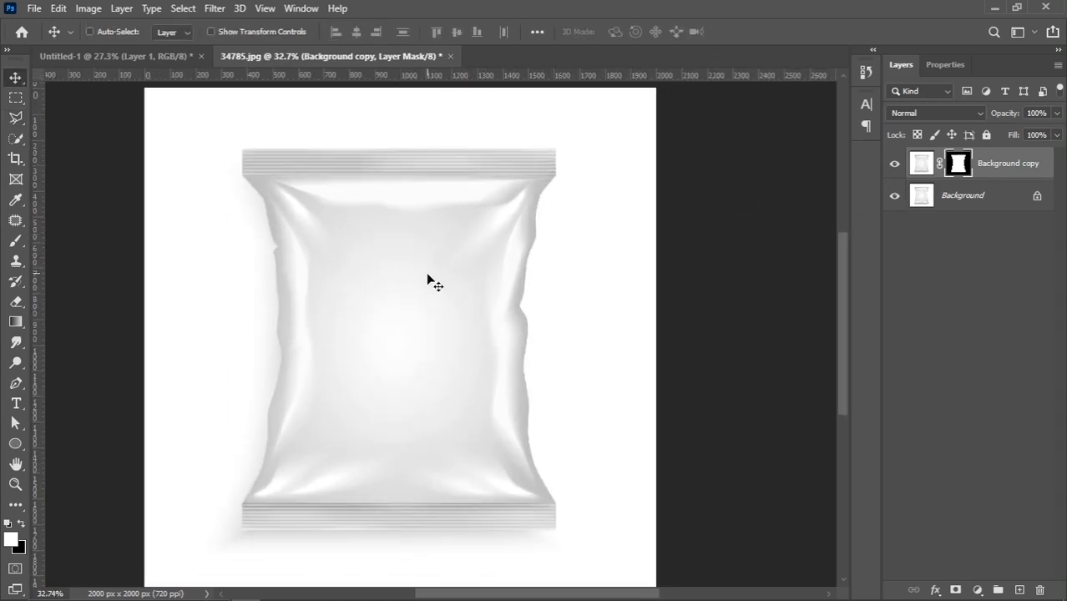
right_click(959, 167)
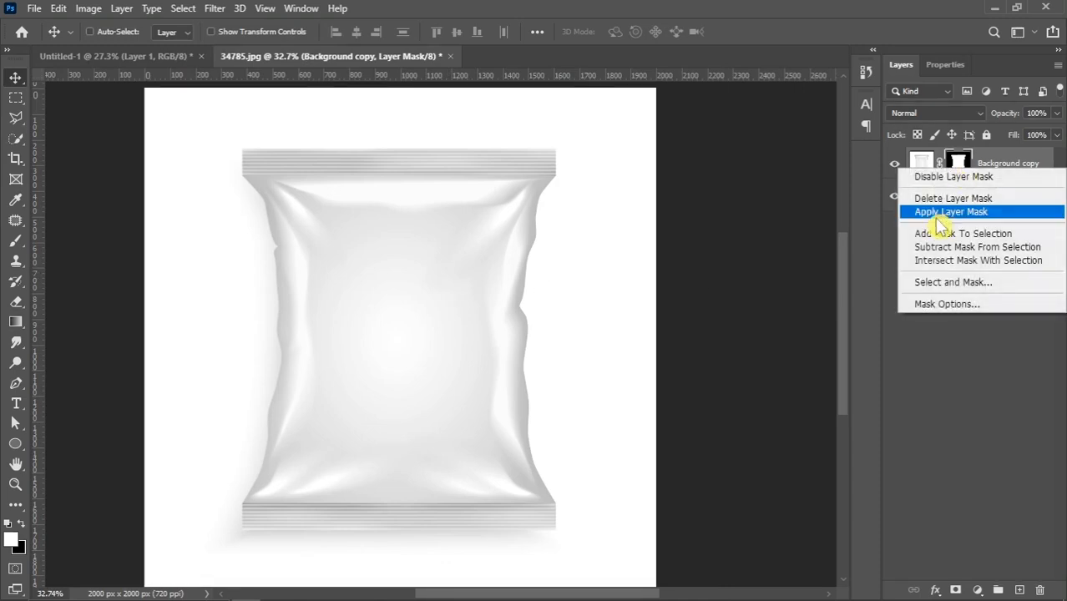
click(938, 213)
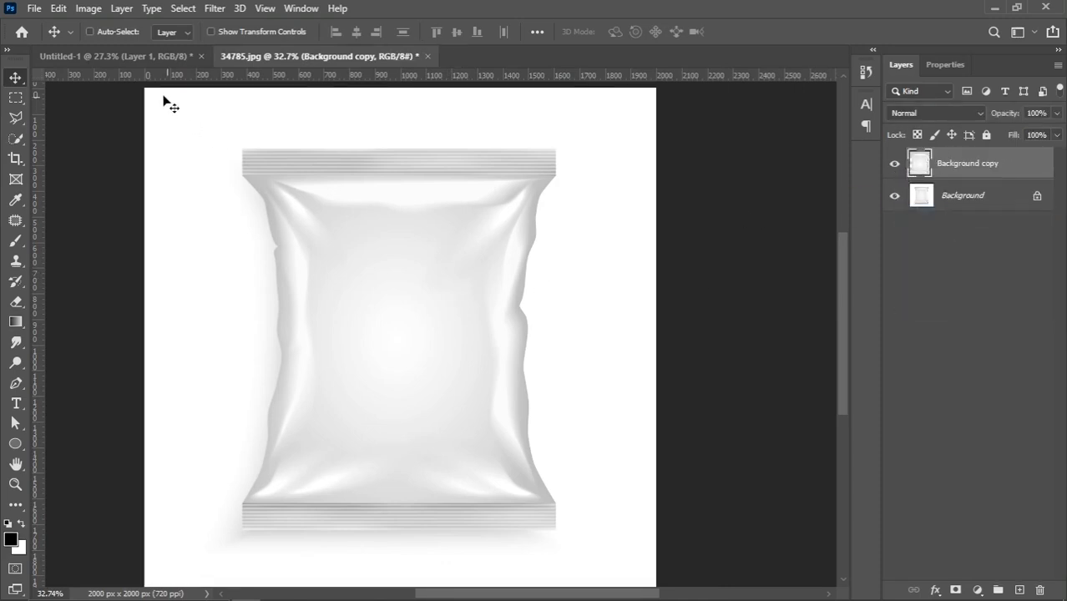
- Bring the merged poster layer from Untitled-1 into 34785.jpg over the bag and clip it to the Background copy layer
click(138, 57)
drag(420, 320, 394, 238)
scroll(436, 316, down, 1)
drag(436, 317, 443, 383)
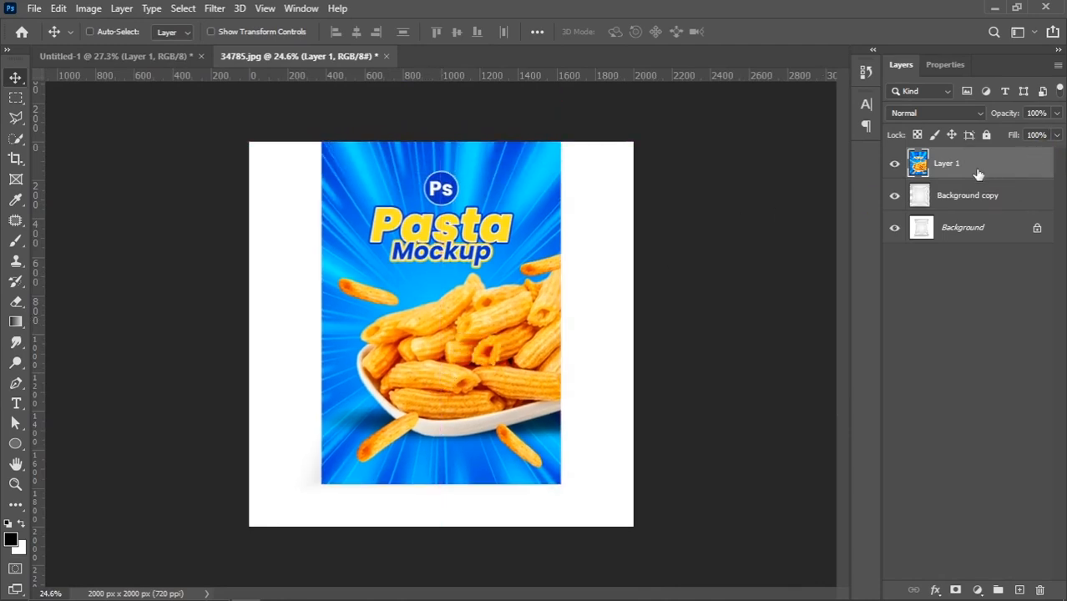
right_click(980, 174)
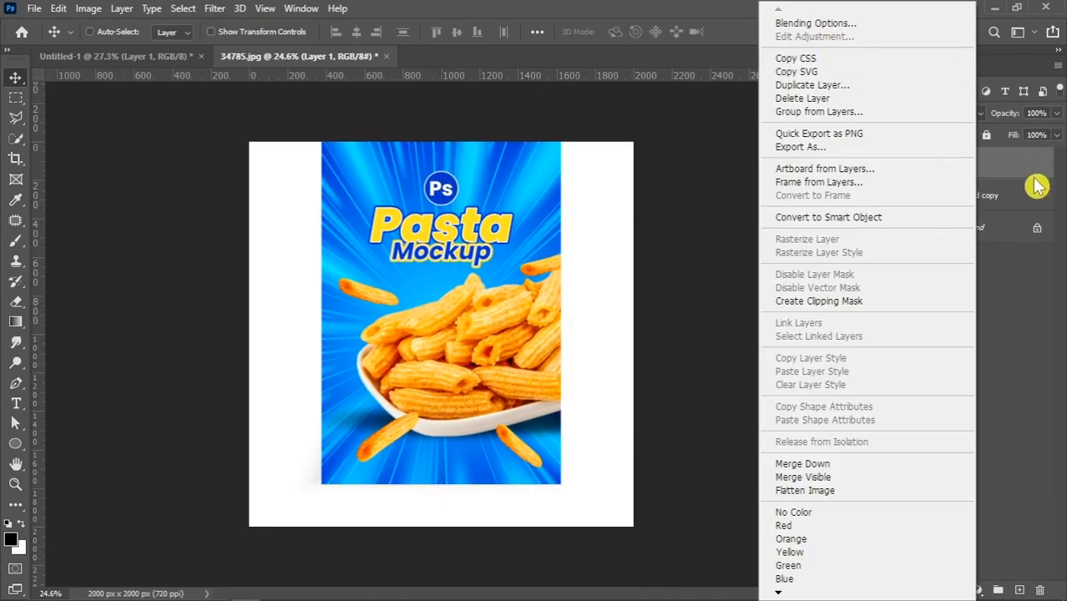
click(807, 303)
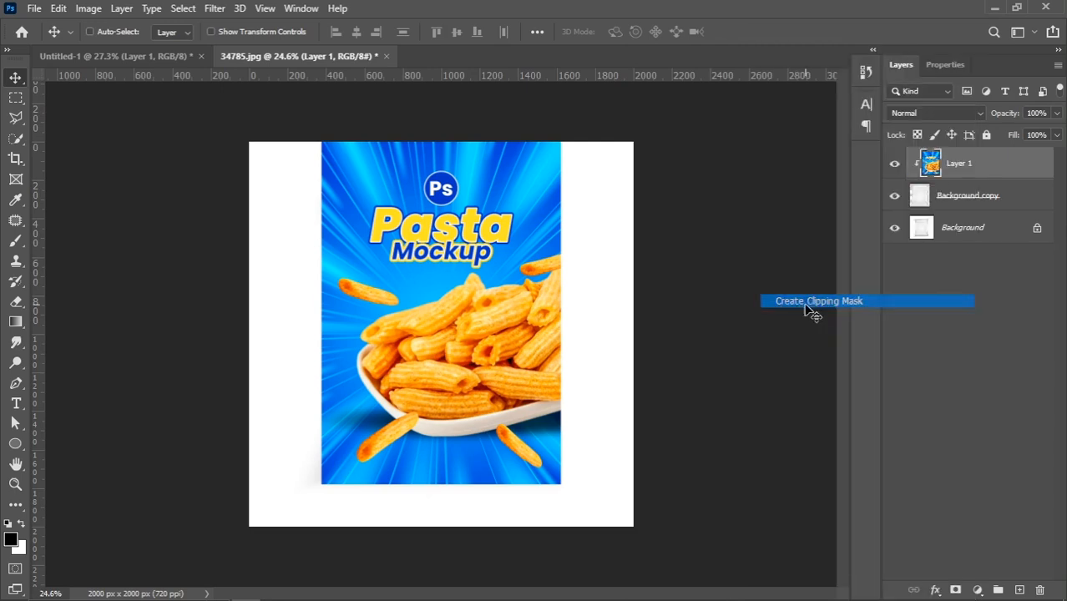
- Scale the clipped poster to 100.46% and position it on the bag at about X 996 px, Y 1067 px
key(ctrl+t)
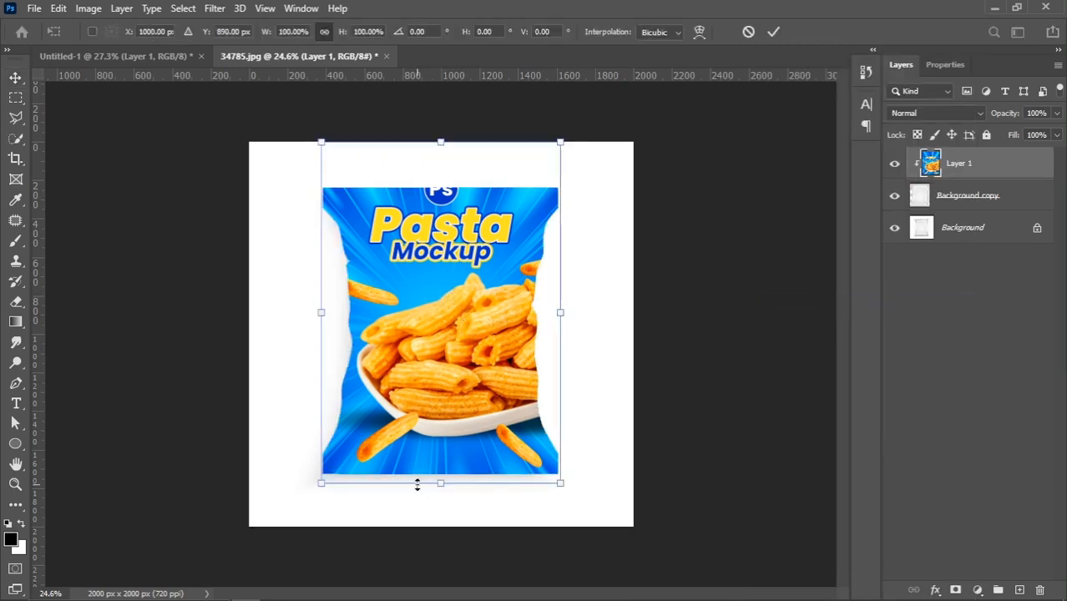
drag(442, 139, 441, 171)
drag(440, 485, 444, 511)
key(shift+Up)
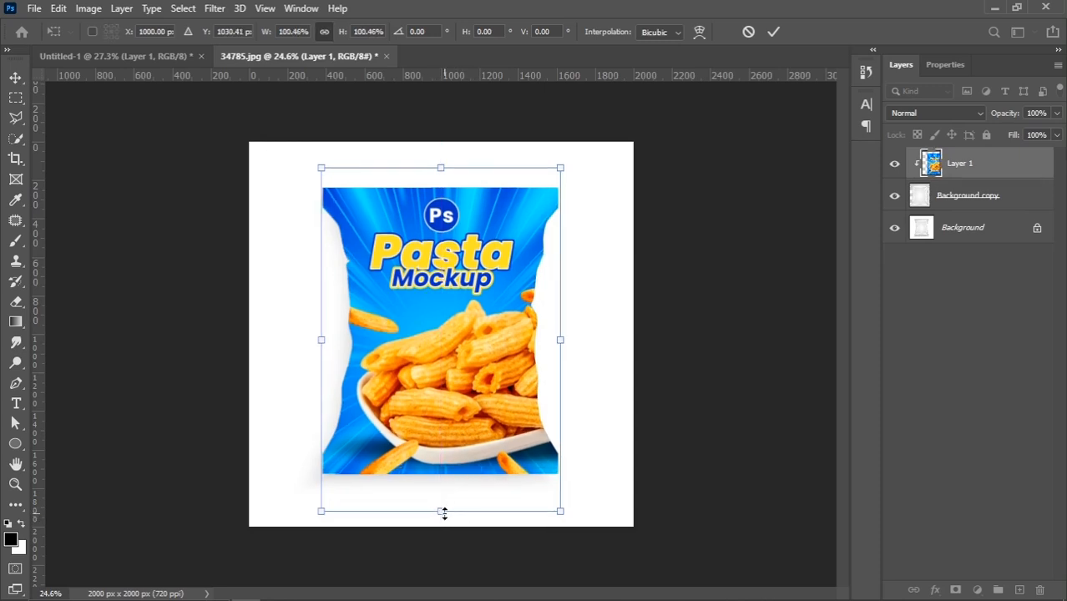
key(Up)
key(Up)
key(Up)
key(Up)
key(Up)
key(Up)
key(Up)
key(Down)
key(Down)
key(Down)
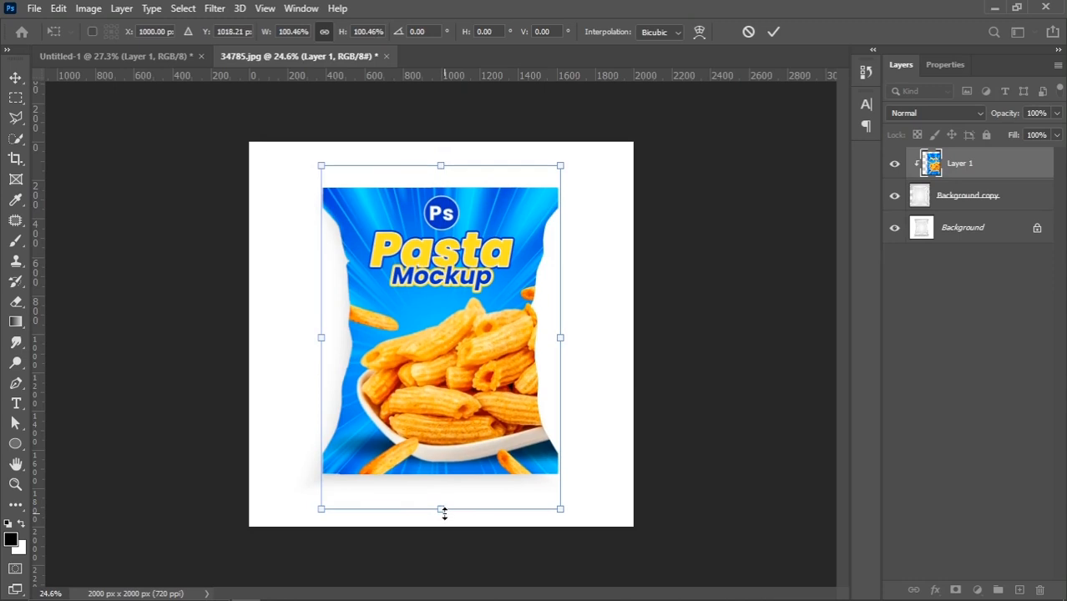
key(Down)
key(Down)
key(Down)
key(Down)
key(Down)
key(Down)
key(Down)
key(Down)
key(Down)
key(Down)
key(Down)
key(Down)
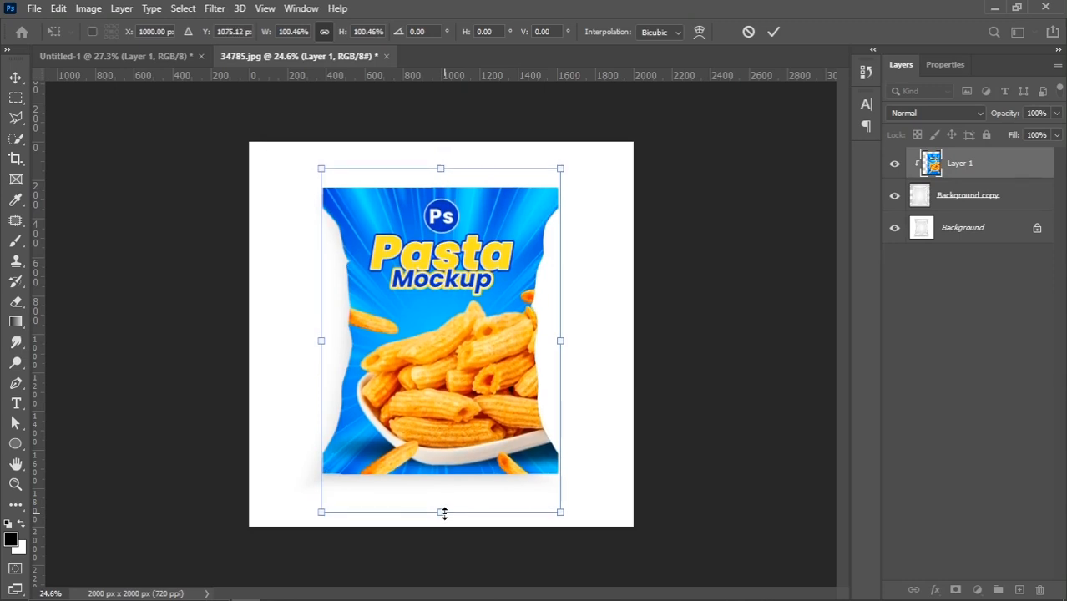
key(shift+Down)
key(shift+Down)
key(shift+Down)
key(shift+Down)
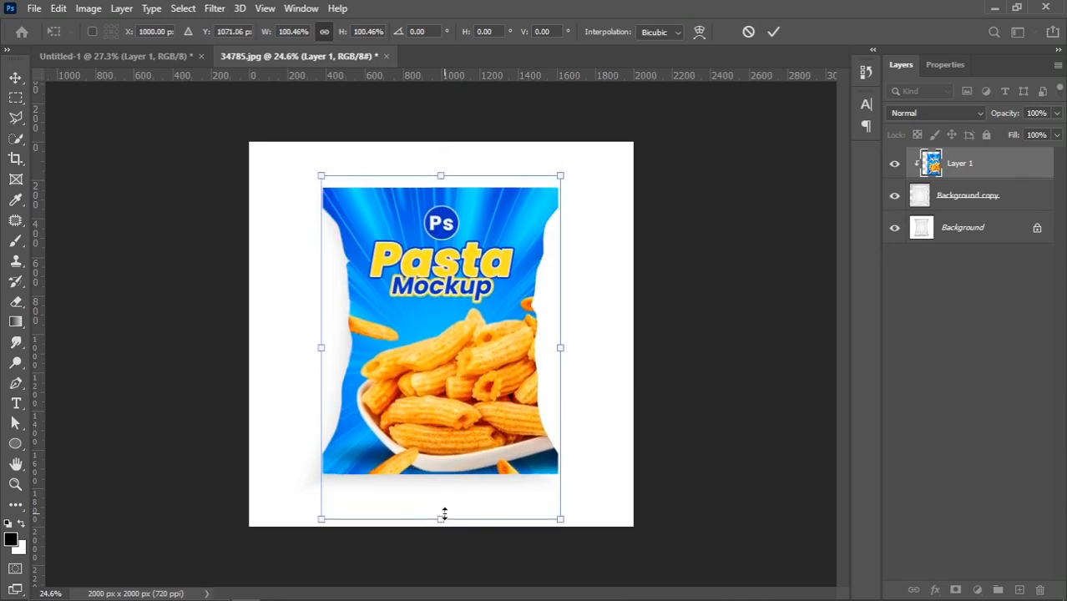
key(Left)
key(Up)
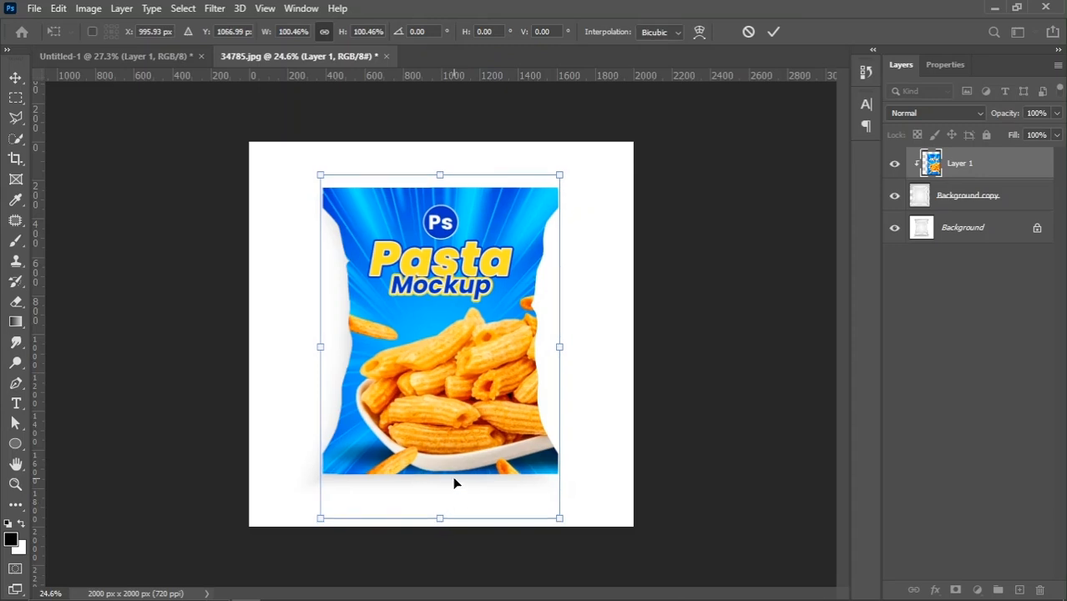
key(Return)
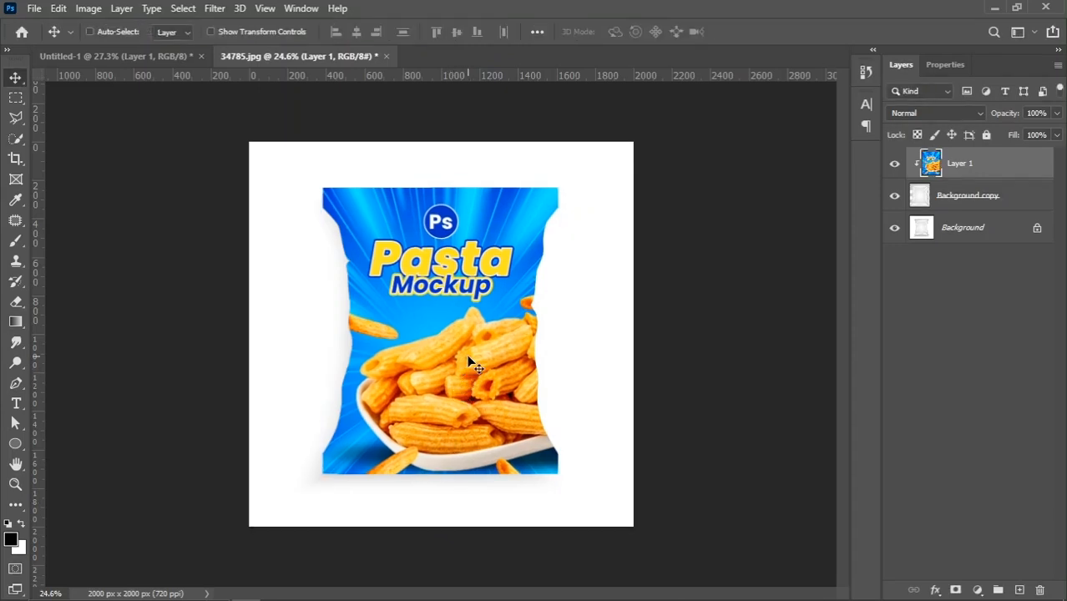
- Duplicate the Background copy layer and clip the poster layer, Layer 1, to the duplicate directly beneath it
click(1022, 195)
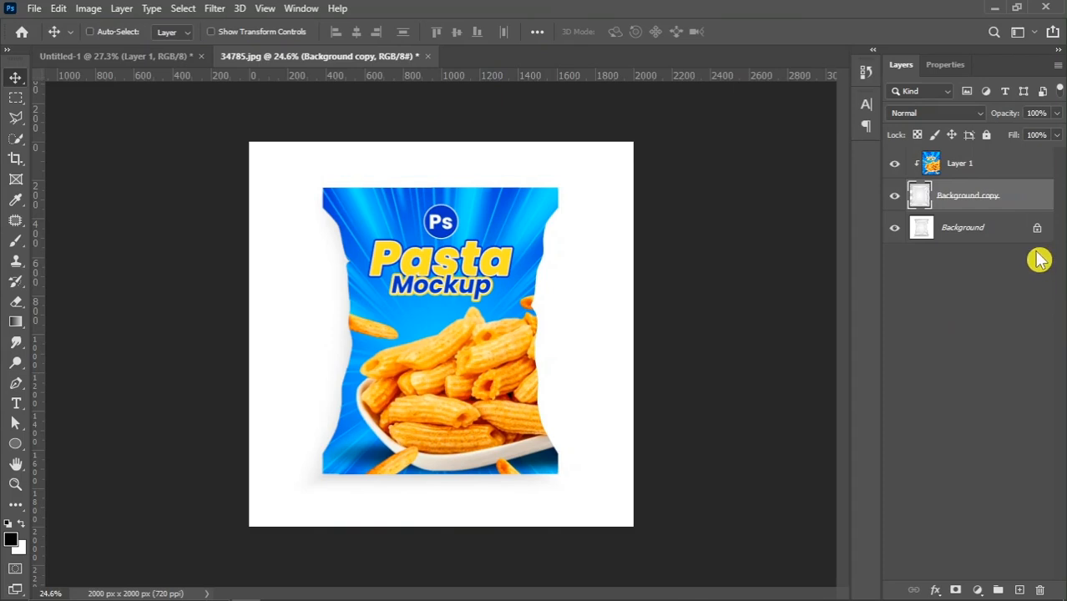
drag(1017, 198, 1020, 590)
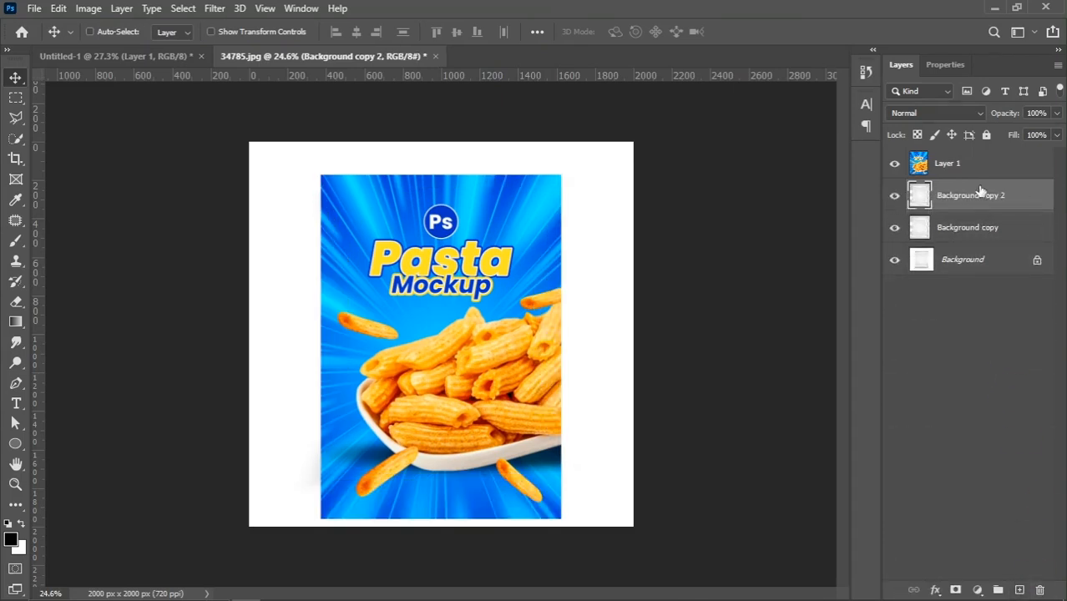
key(ctrl+z)
drag(977, 207, 1021, 590)
click(965, 161)
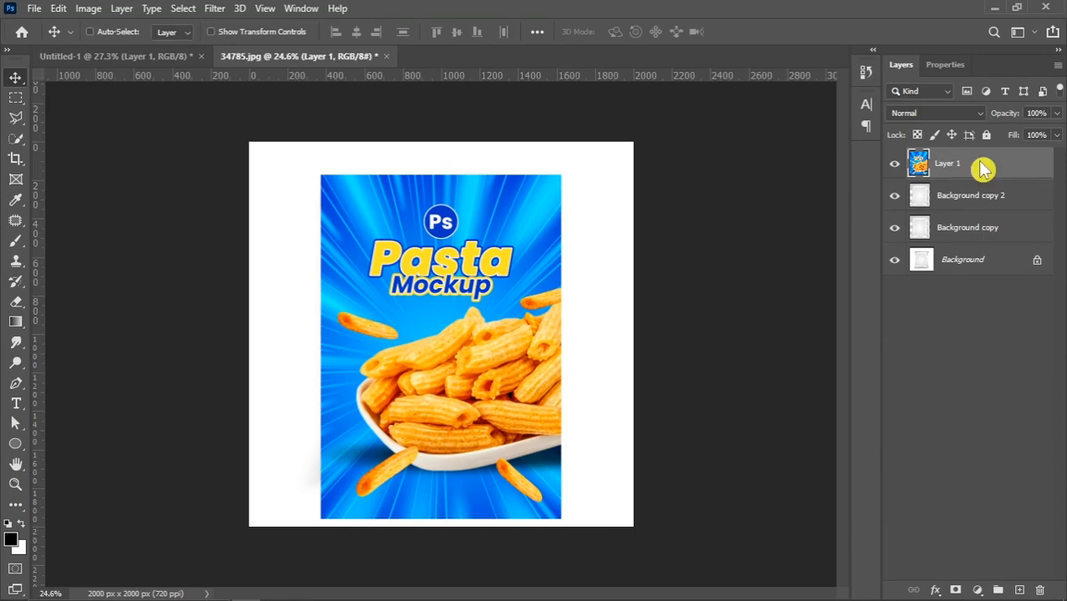
right_click(969, 160)
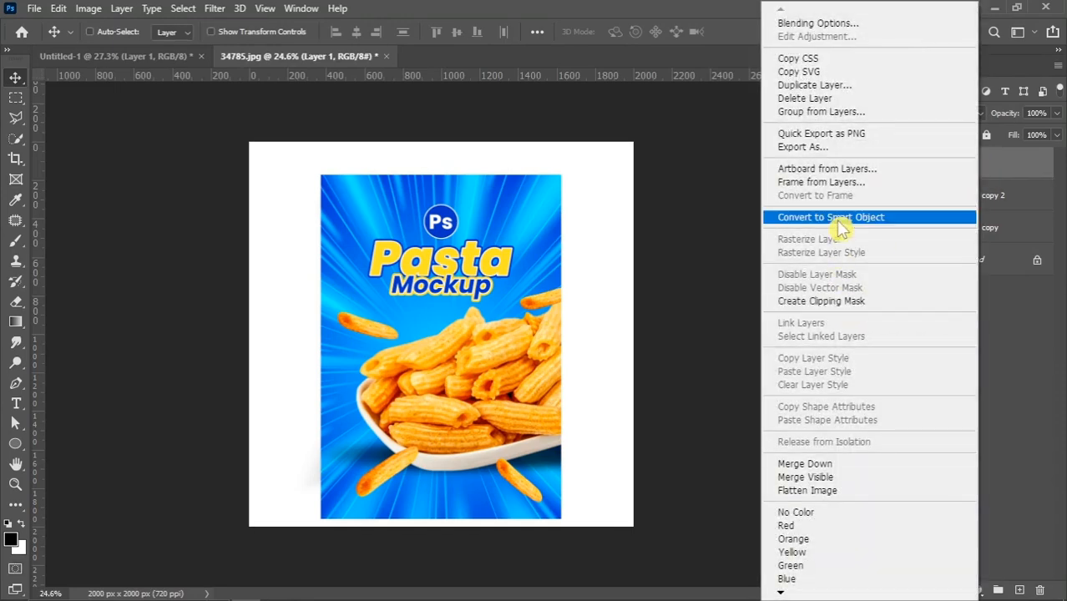
click(822, 301)
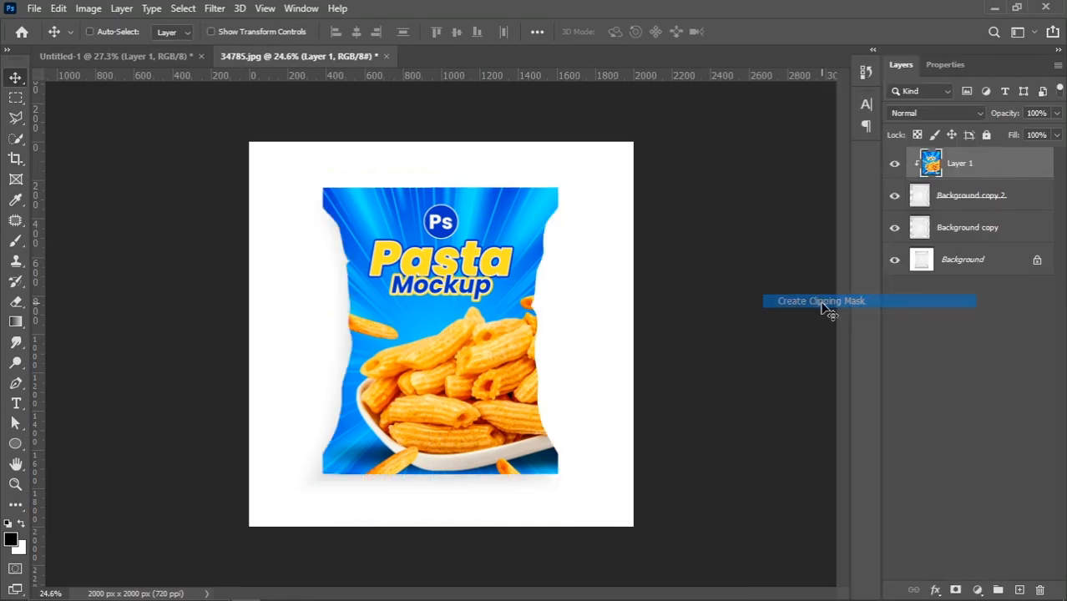
- Bring the Background copy layer to the top of the layer stack and set its blend mode to Linear Burn
click(1002, 228)
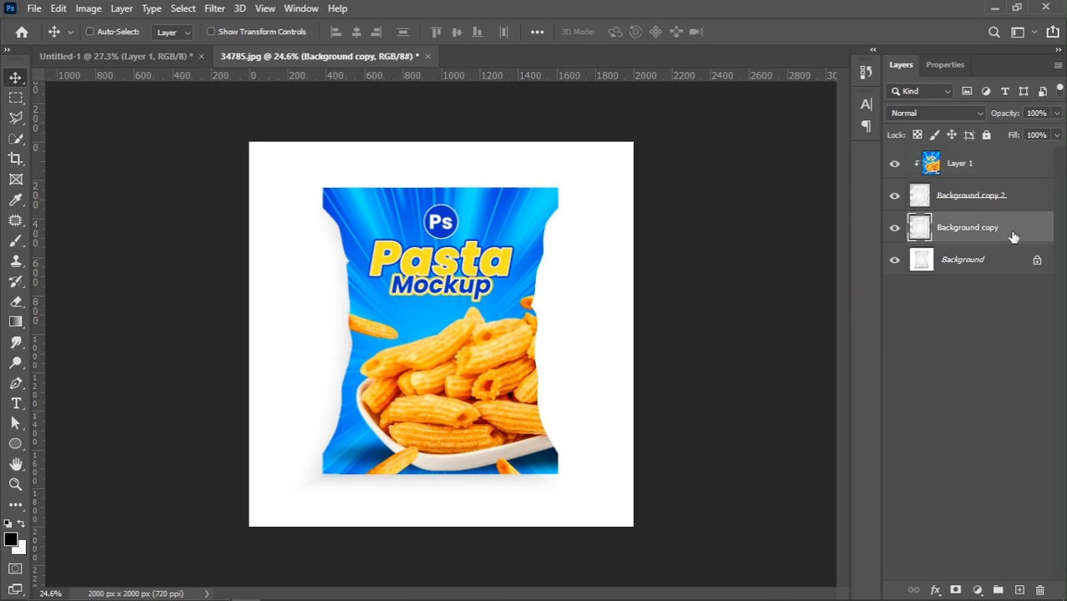
key(ctrl+shift+bracketright)
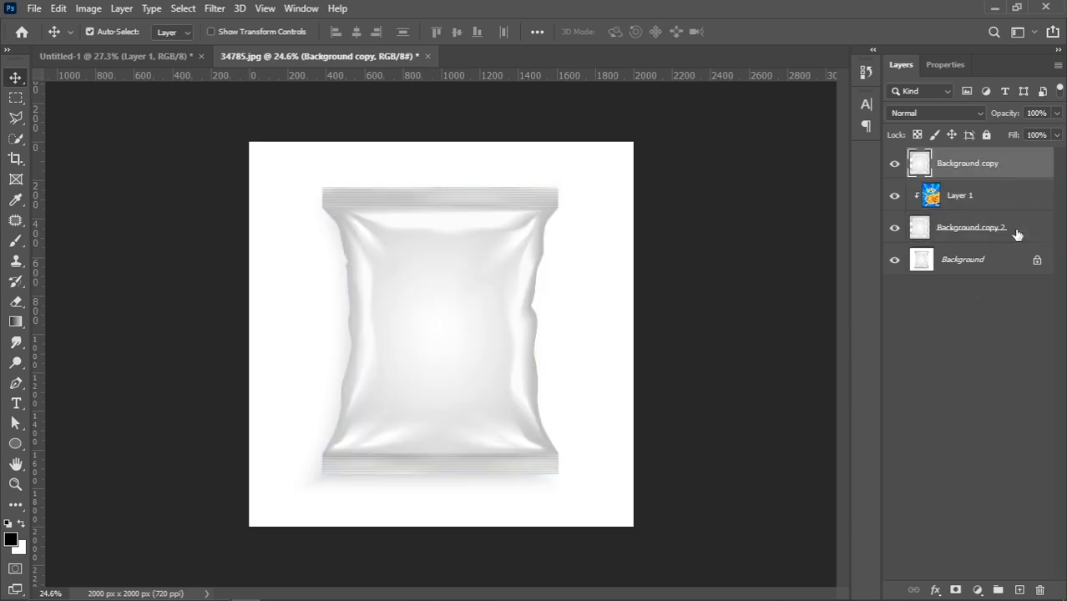
click(898, 165)
click(898, 164)
click(918, 113)
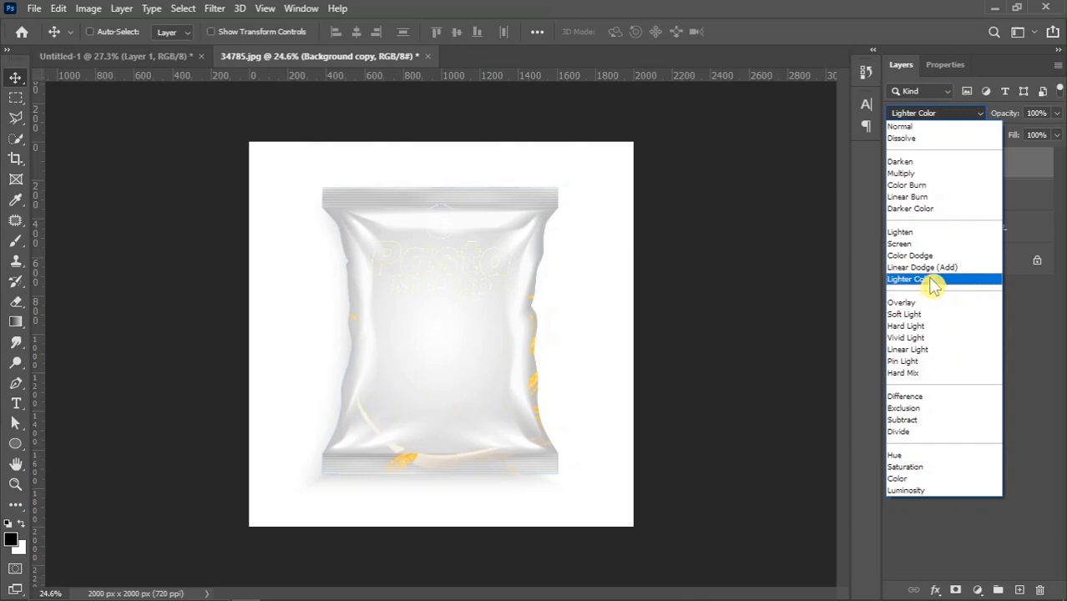
click(929, 207)
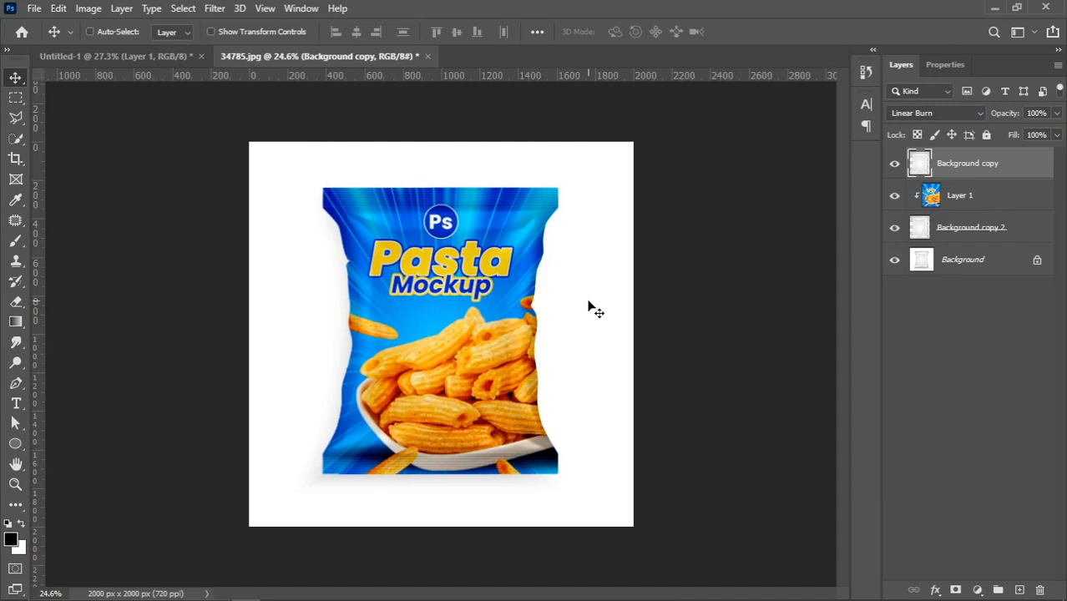
scroll(588, 301, up, 2)
scroll(493, 204, up, 2)
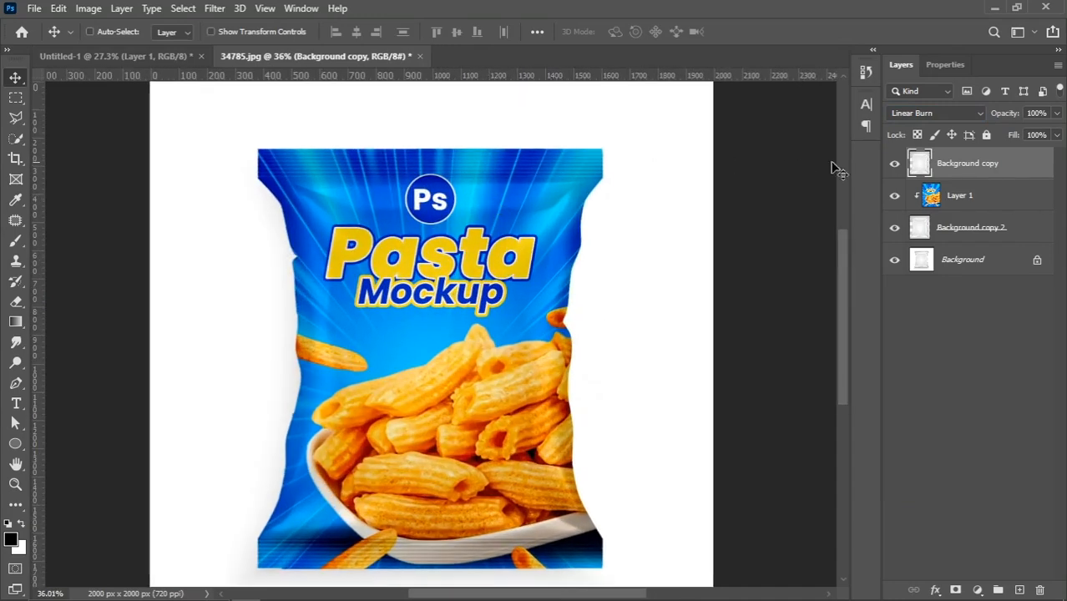
- Duplicate the Linear Burn bag layer and set the duplicate's blend mode to Multiply
drag(971, 169, 1019, 590)
click(933, 116)
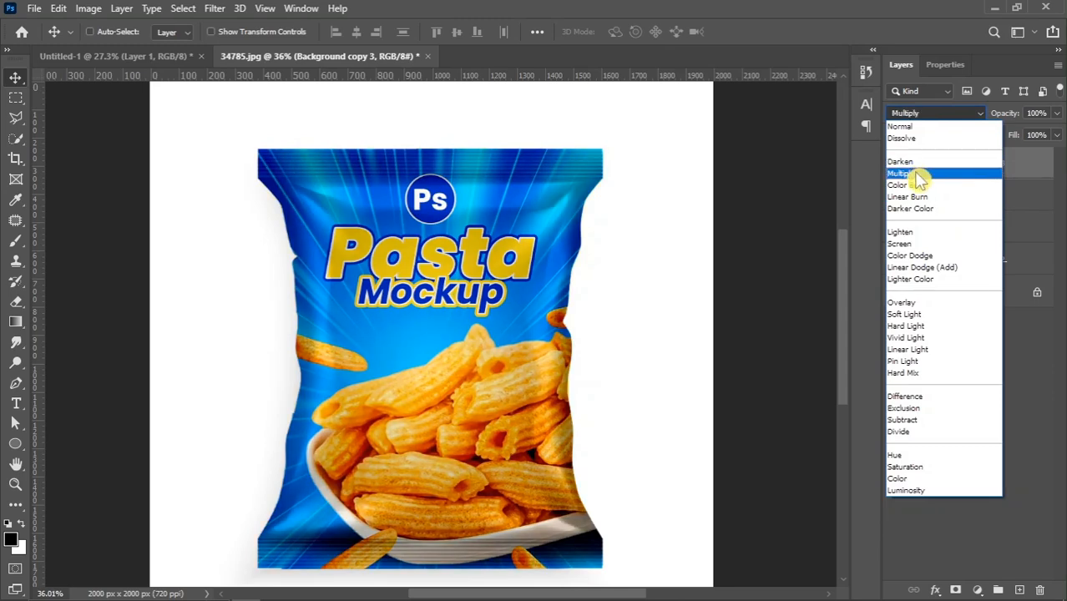
click(918, 175)
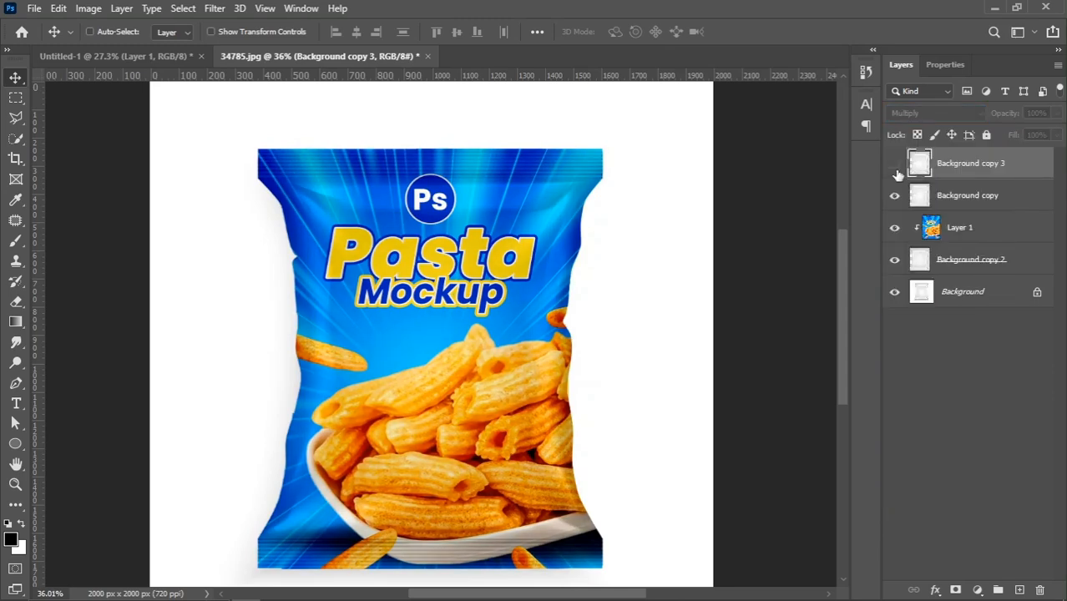
click(896, 167)
scroll(415, 283, down, 5)
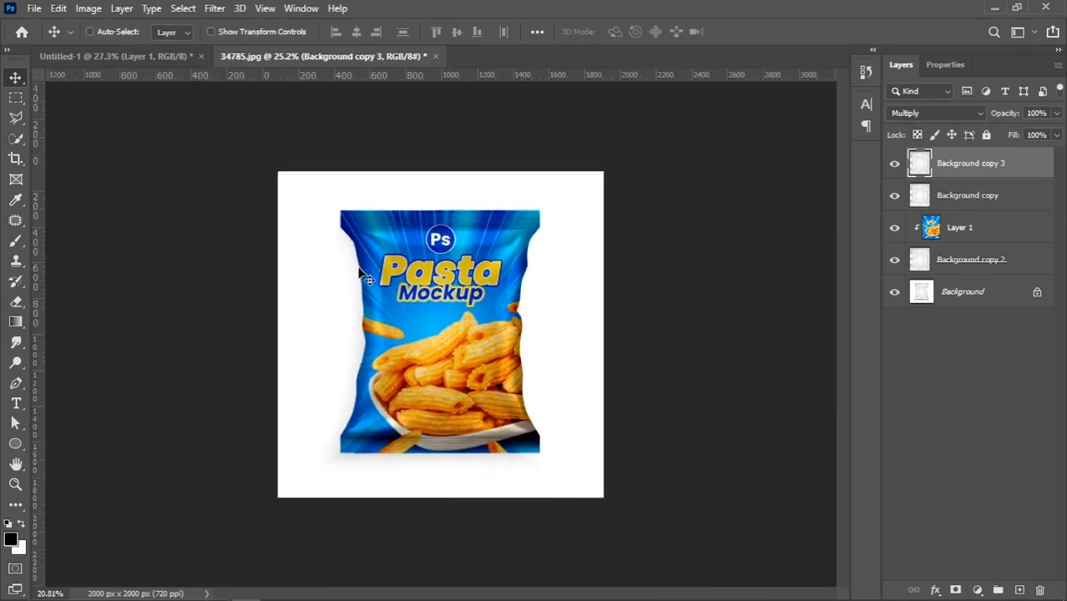
scroll(581, 334, up, 2)
- Compare the bag with and without the Multiply layer and set that layer's opacity to 75%
click(895, 165)
click(896, 165)
drag(1012, 113, 1001, 118)
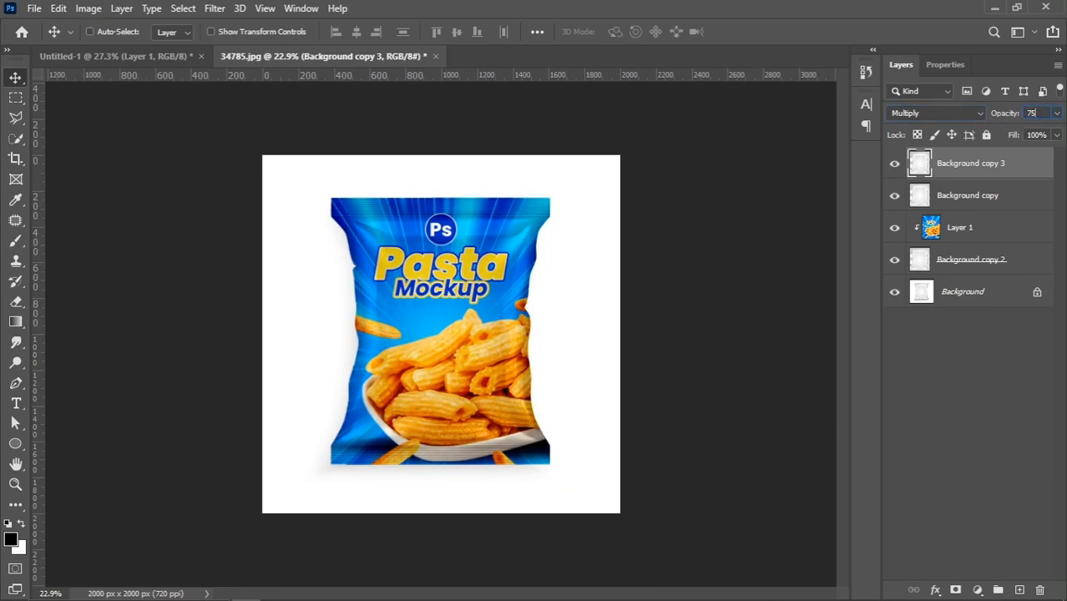
scroll(590, 338, up, 1)
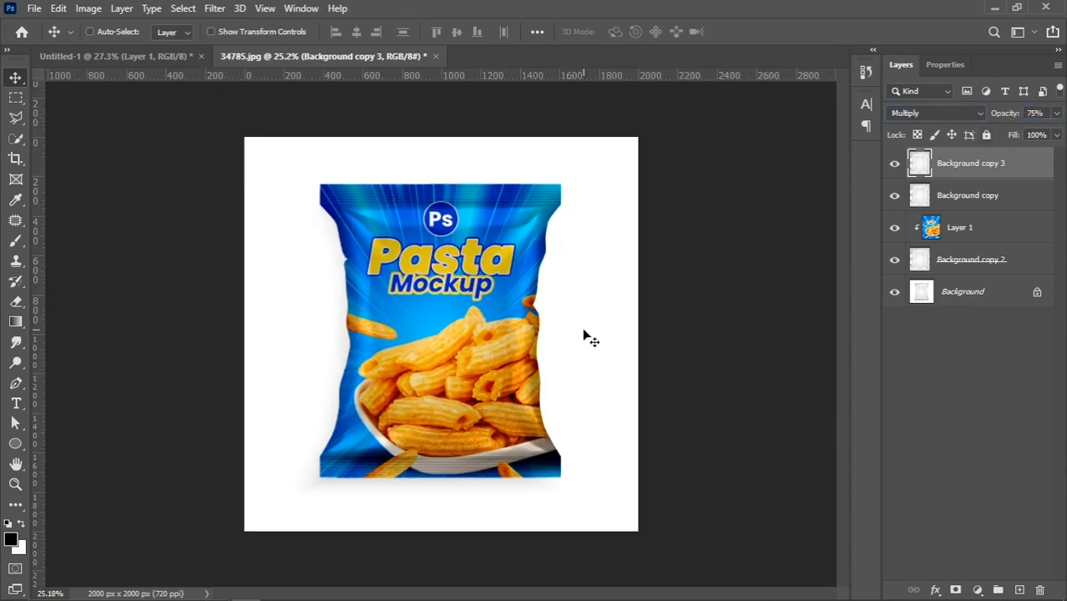
- Group all layers from Background copy 2 up to Background copy 3, leaving the locked Background outside
click(1012, 259)
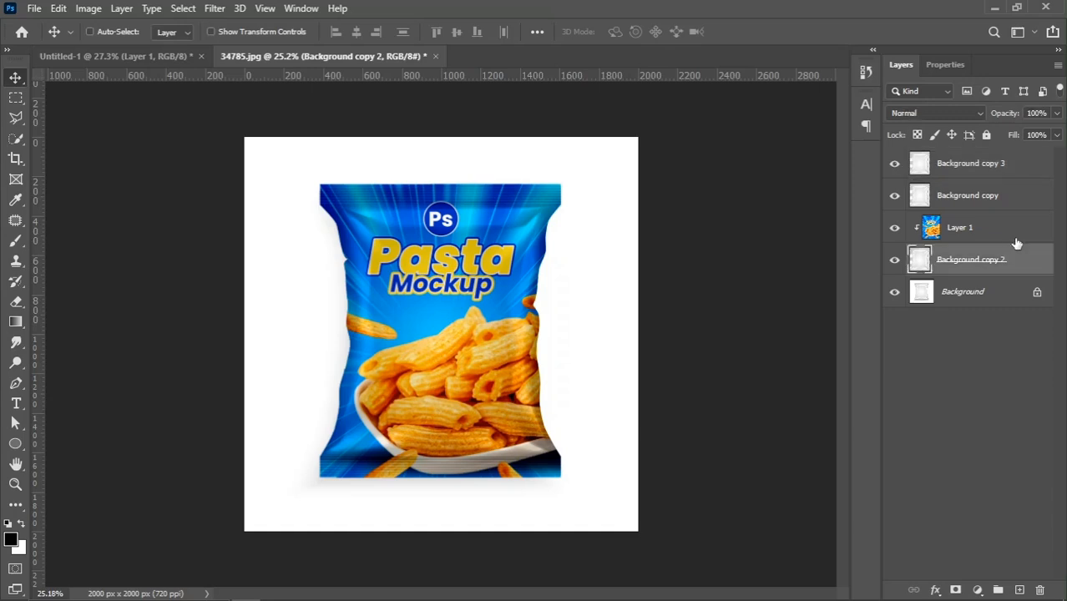
shift+click(995, 170)
drag(1017, 265, 997, 589)
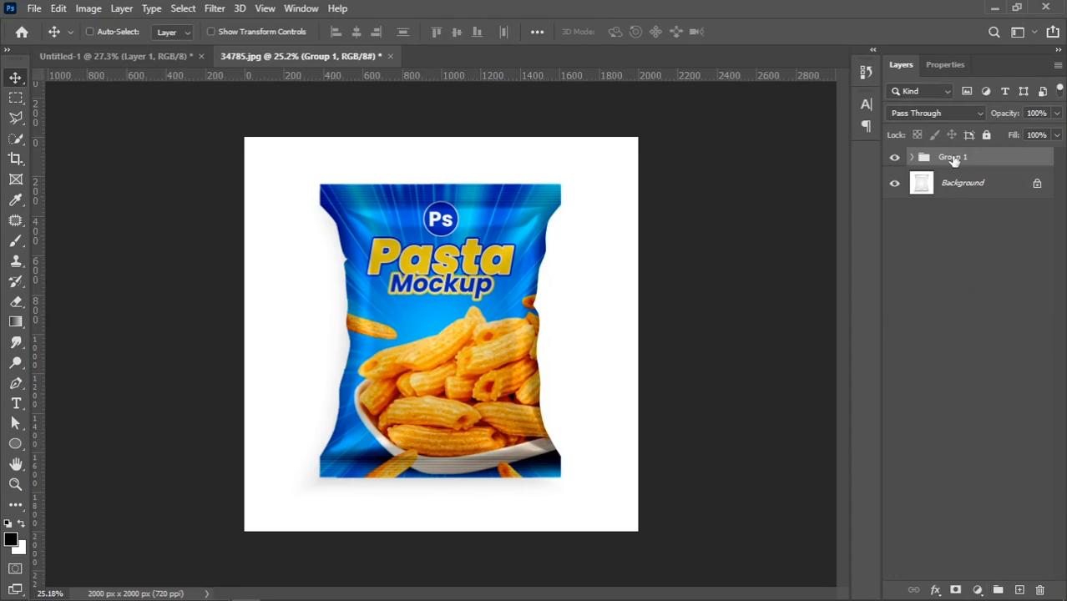
click(895, 158)
click(895, 158)
- Add a Drop Shadow effect to Group 1
right_click(1007, 164)
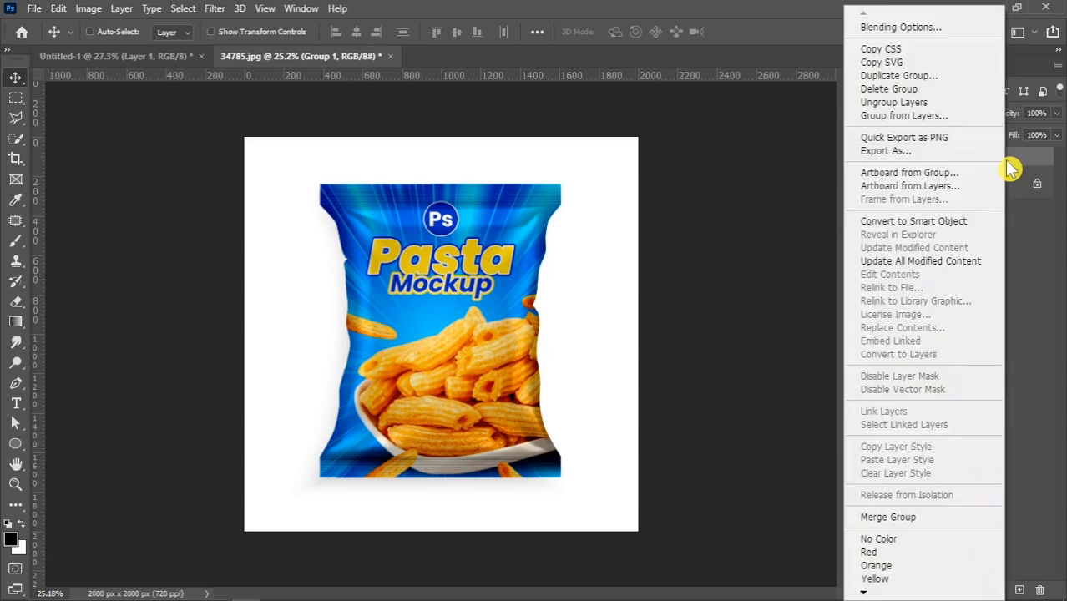
click(945, 222)
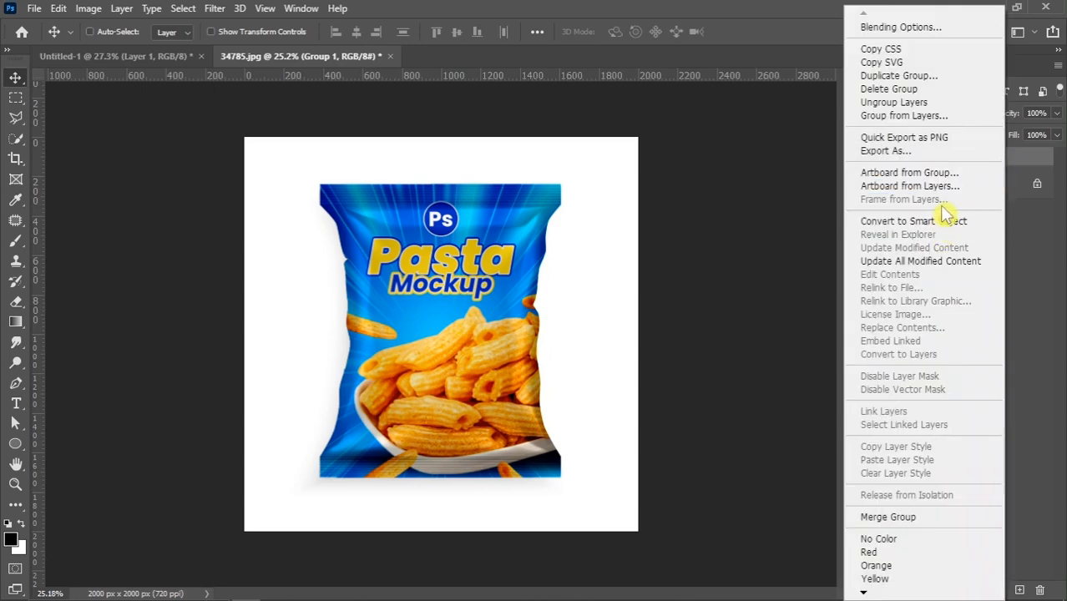
click(897, 28)
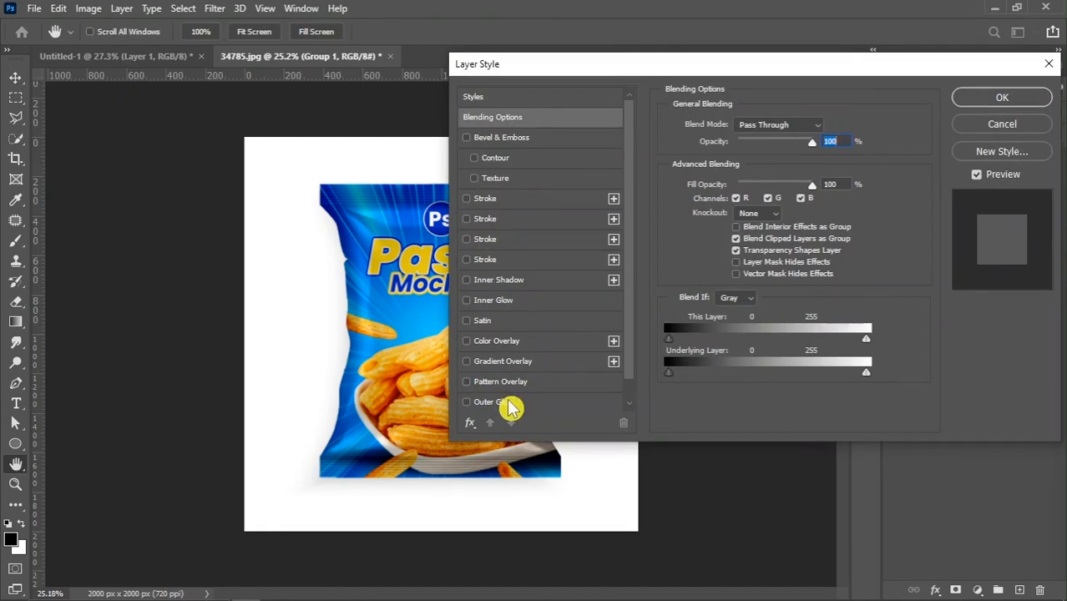
scroll(573, 334, down, 1)
click(510, 402)
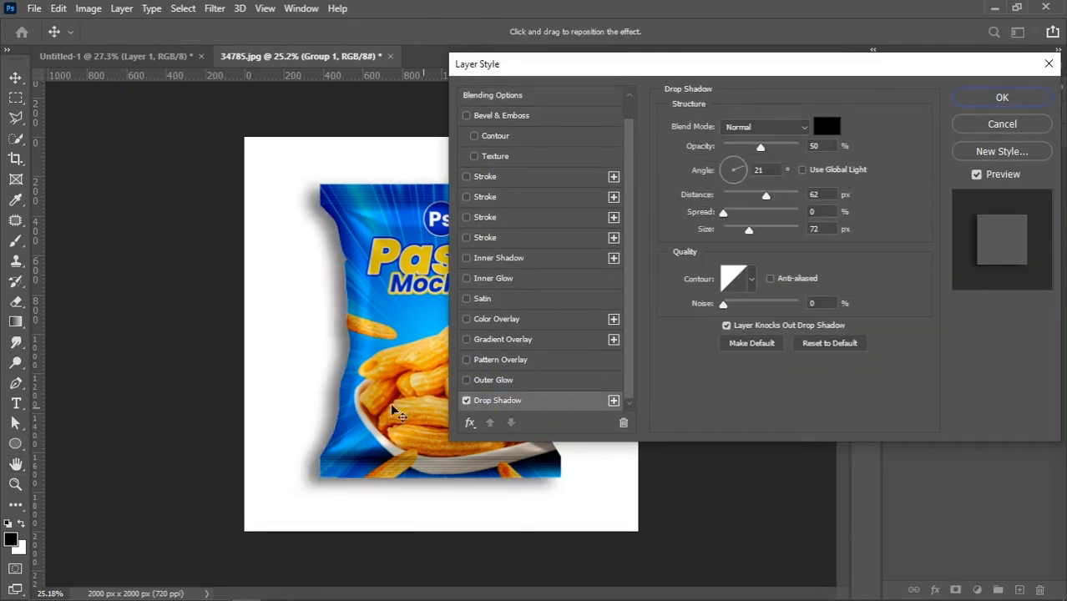
- Set Group 1's drop shadow to 33% opacity, 33° angle, 67 px distance and 87 px size, and apply it
drag(559, 69, 634, 73)
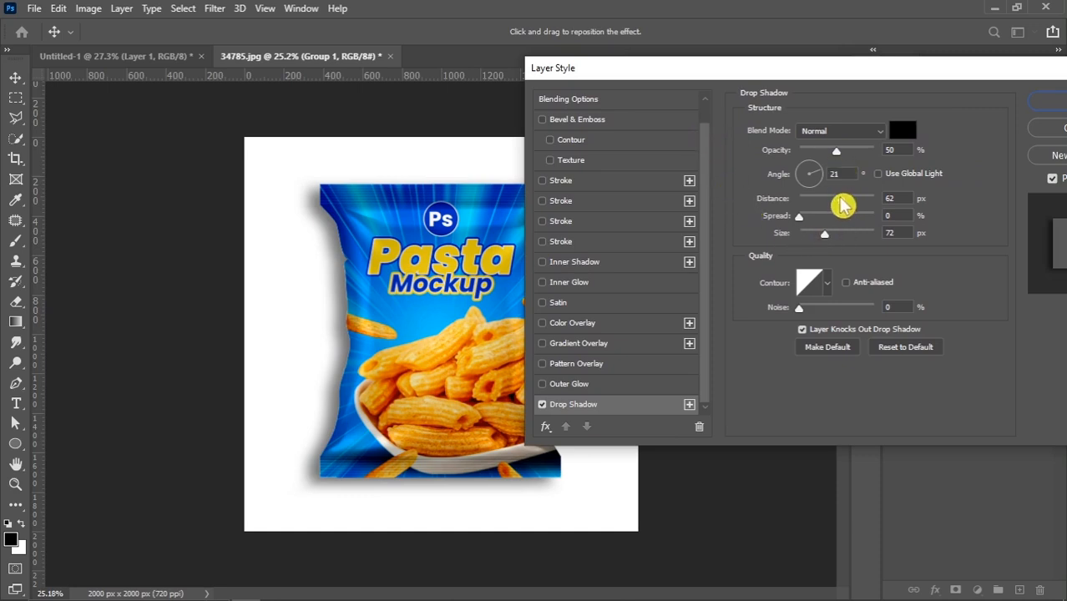
drag(837, 150, 824, 151)
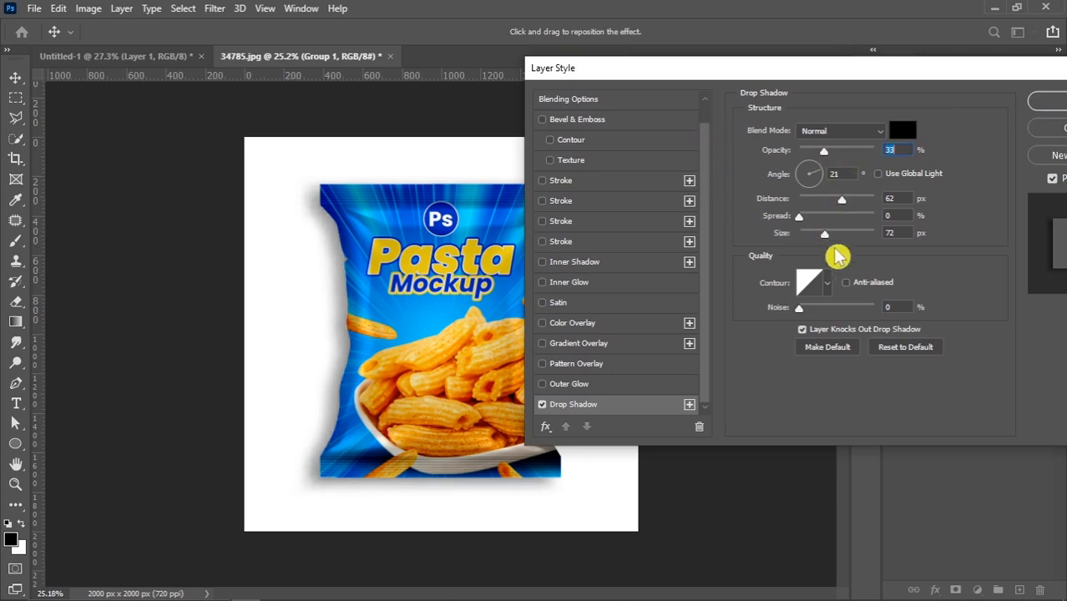
drag(825, 237, 836, 206)
drag(355, 493, 352, 497)
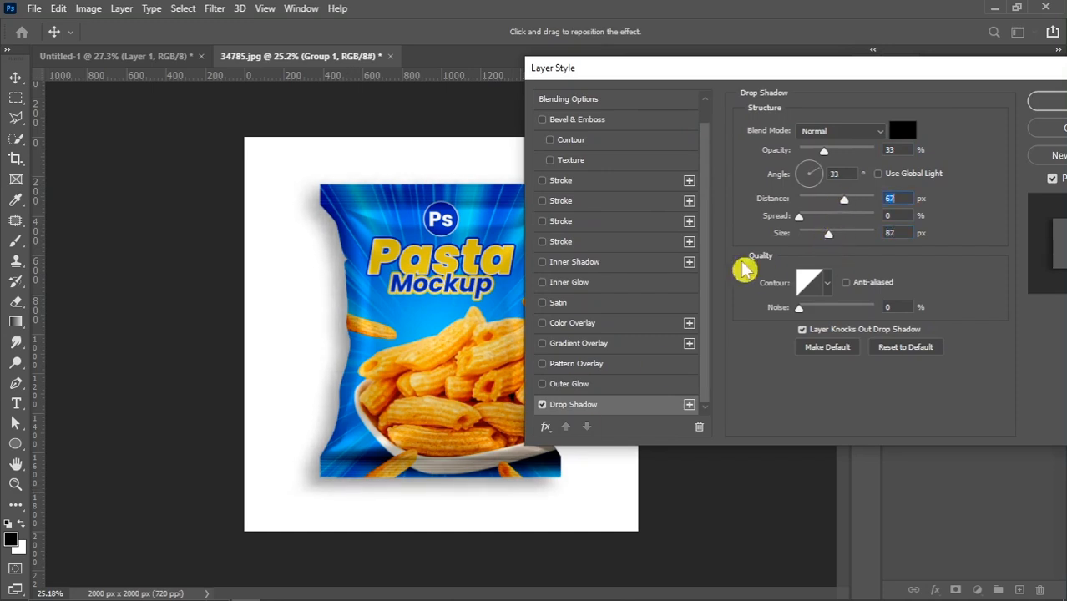
click(1048, 103)
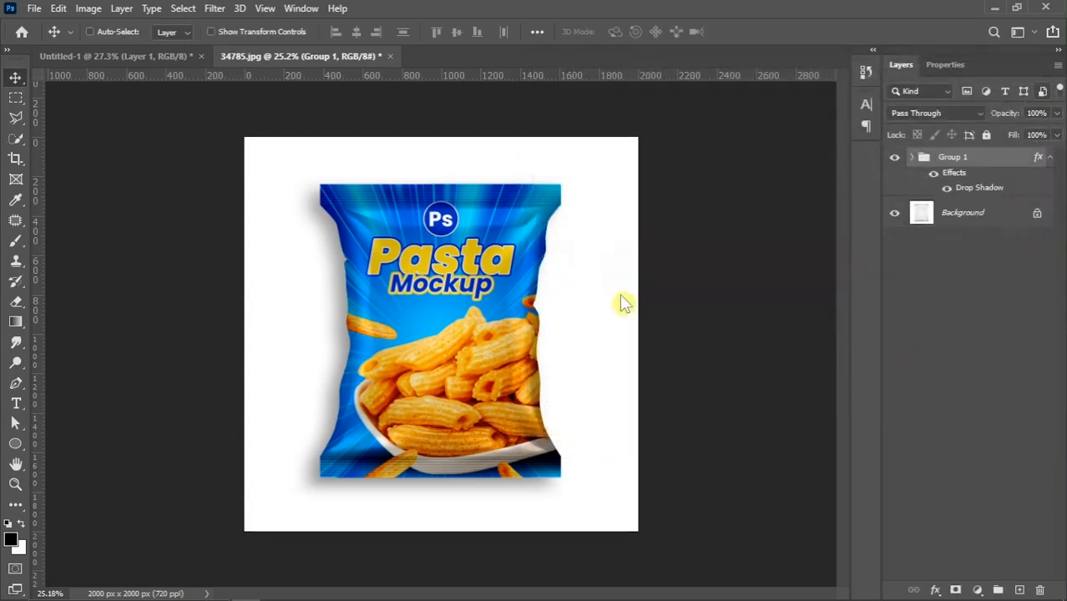
- Add a Solid Color fill layer directly above the Background and try a light blue based on the bag's blue
click(994, 222)
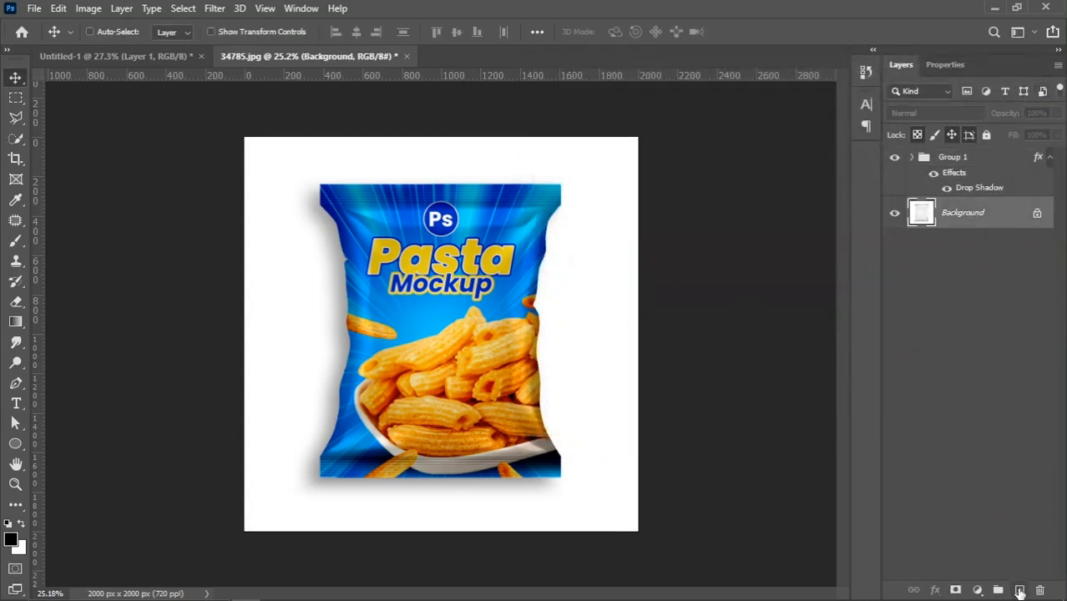
click(1020, 590)
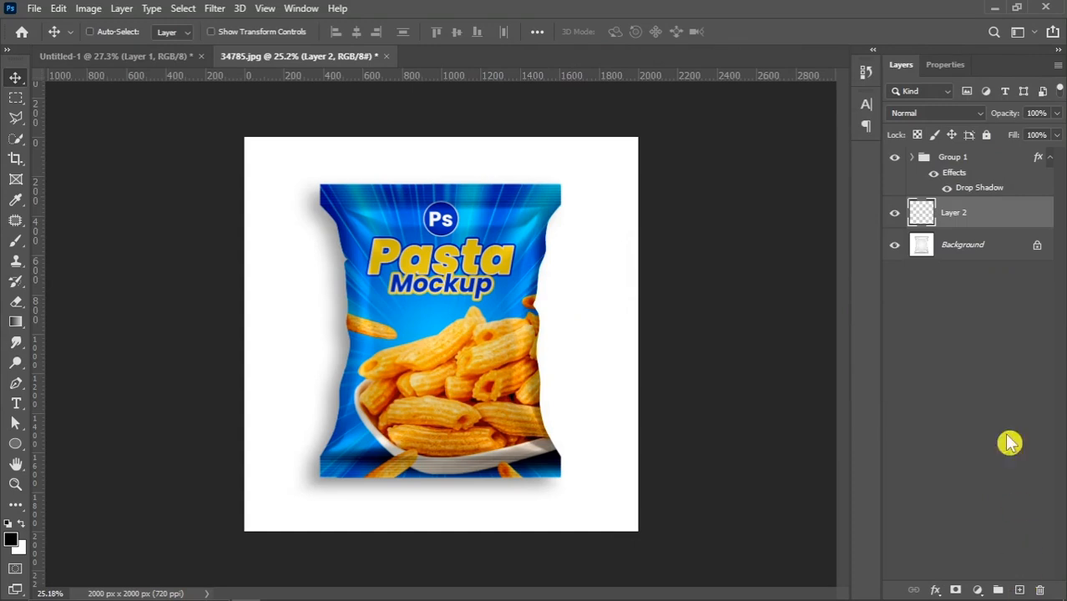
key(ctrl+z)
click(978, 590)
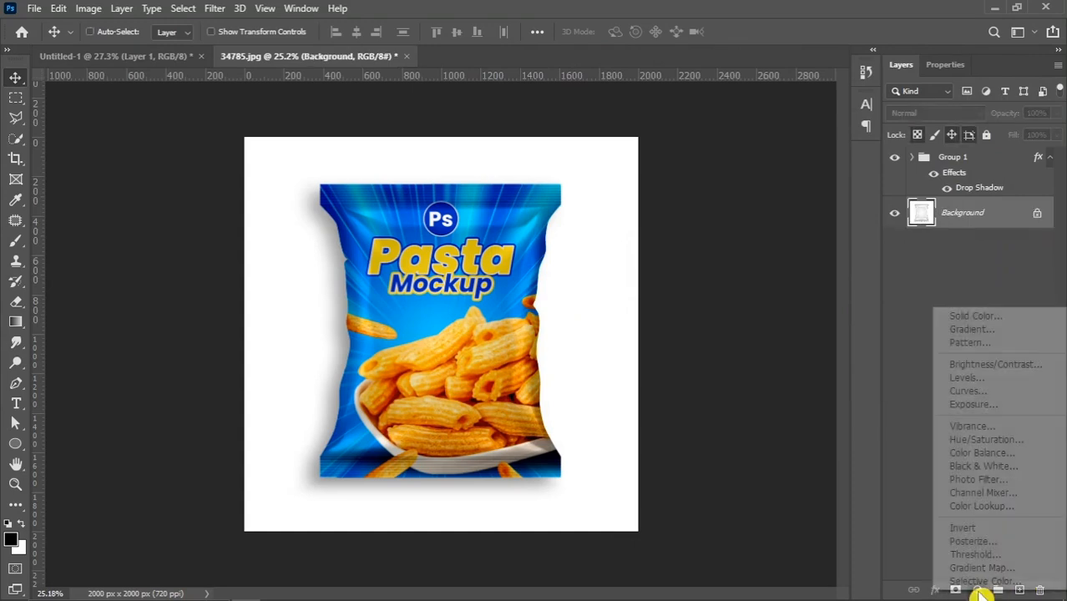
click(995, 319)
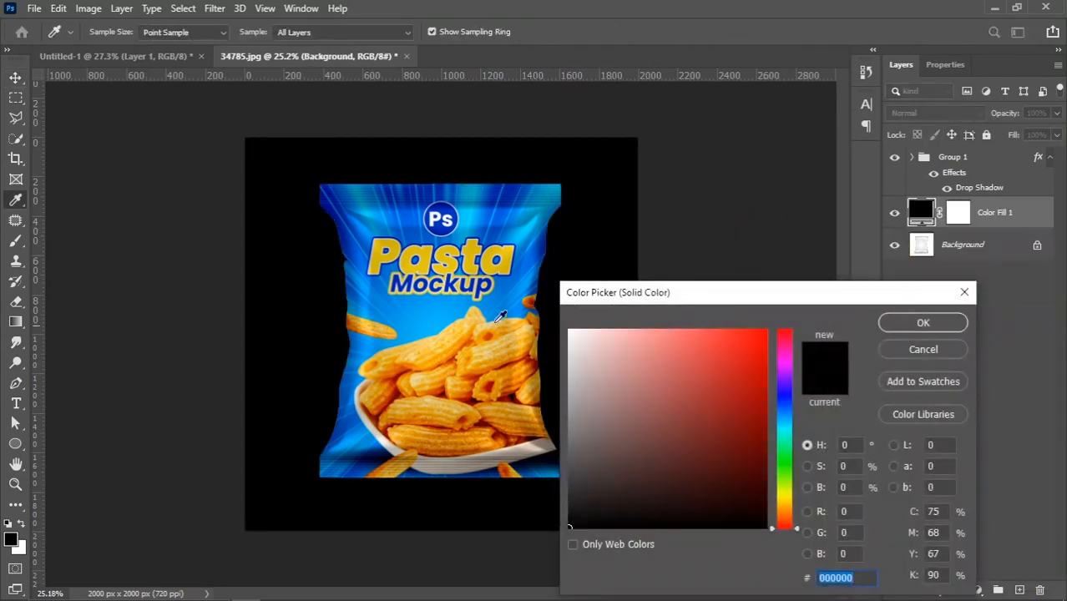
click(430, 321)
mouse_move(680, 363)
mouse_down()
mouse_move(676, 317)
mouse_move(646, 311)
mouse_up()
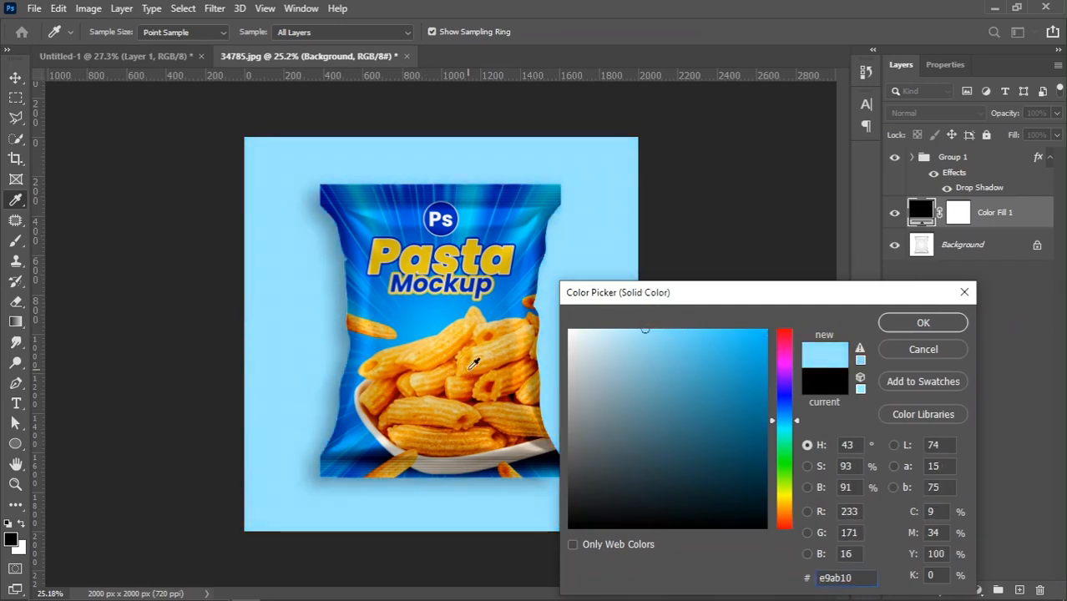
- Sample the pasta's orange, lighten it to a pale cream, and apply it as the fill layer's color
click(472, 364)
click(492, 347)
click(480, 367)
click(470, 367)
click(469, 362)
mouse_move(663, 352)
mouse_down()
mouse_move(636, 305)
mouse_move(665, 331)
mouse_move(645, 330)
mouse_up()
mouse_move(617, 374)
mouse_down()
mouse_move(565, 360)
mouse_move(622, 313)
mouse_up()
click(922, 323)
scroll(566, 272, up, 4)
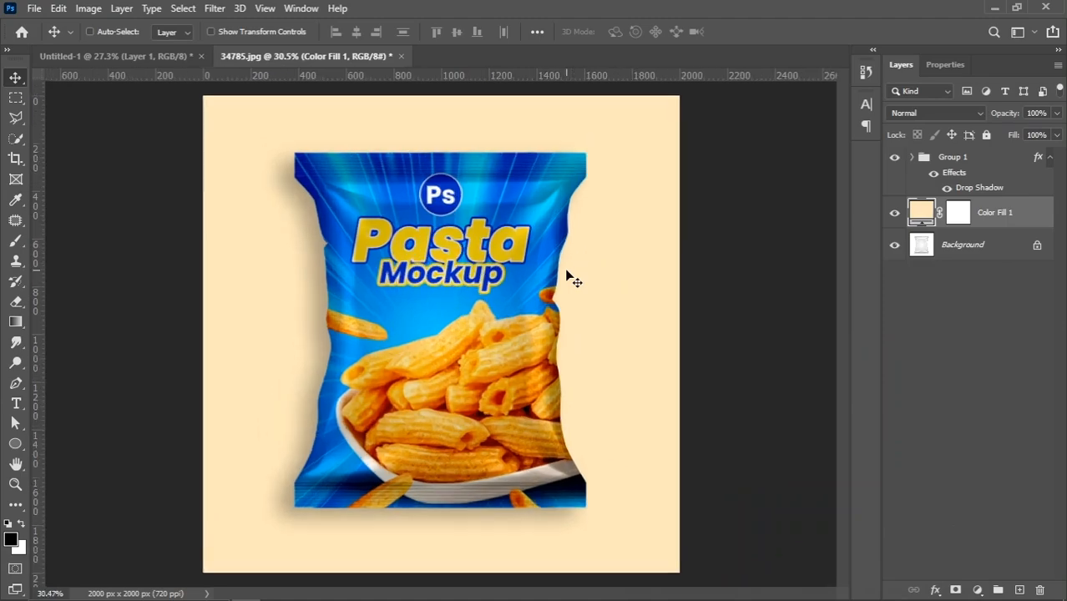
scroll(456, 255, down, 2)
scroll(442, 315, down, 1)
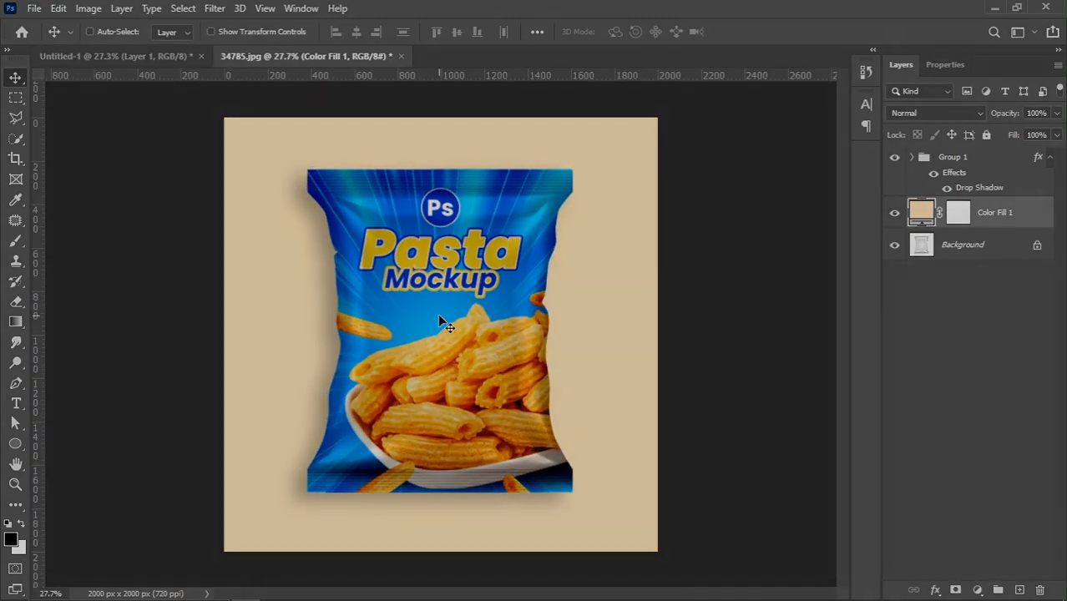